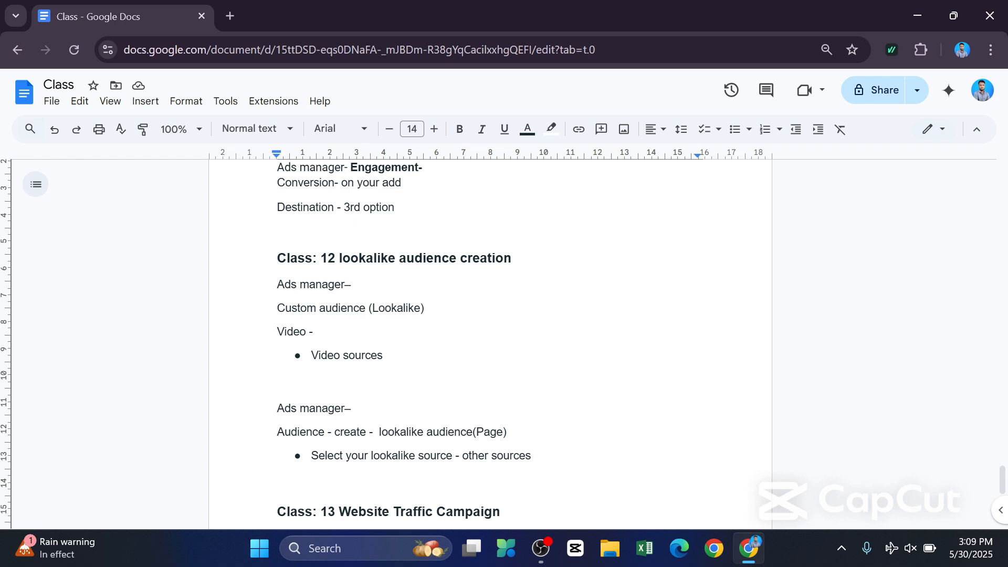
Review the Class 12 lookalike audience creation notes in the document.
{"action": "scroll", "coordinate": [490, 341], "scroll_direction": "up", "scroll_amount": 3}
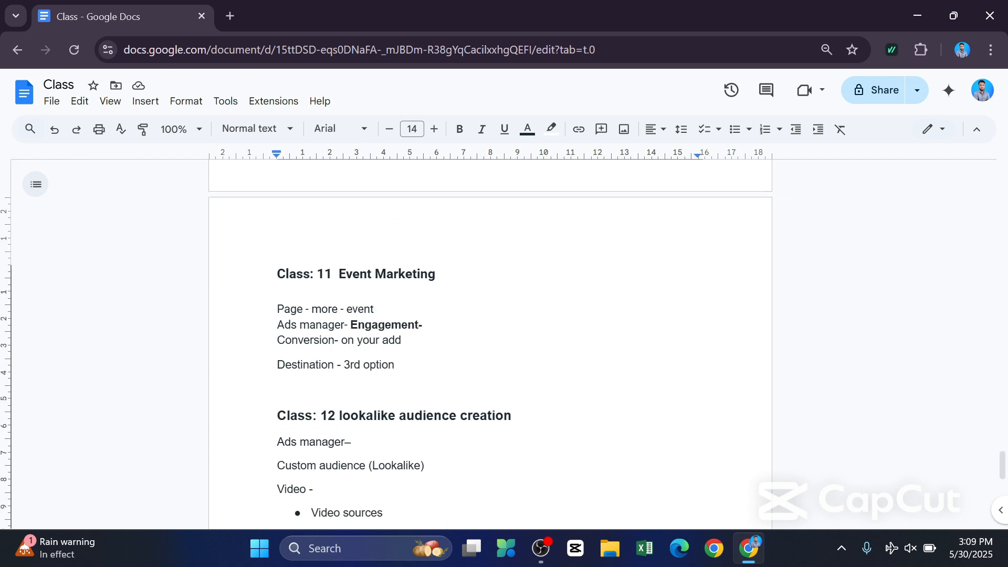
{"action": "scroll", "coordinate": [490, 342], "scroll_direction": "down", "scroll_amount": 2}
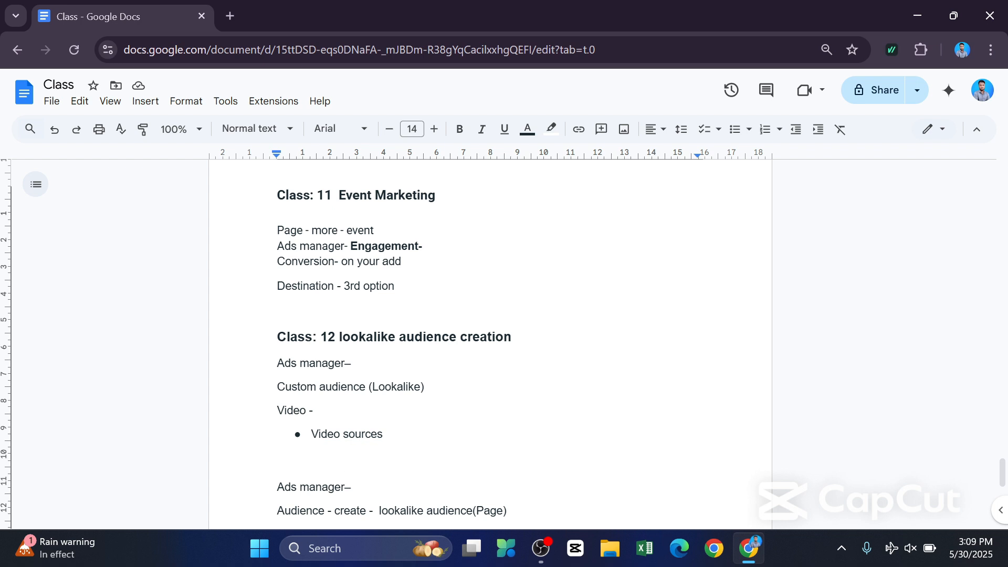
{"action": "scroll", "coordinate": [491, 341], "scroll_direction": "down", "scroll_amount": 2}
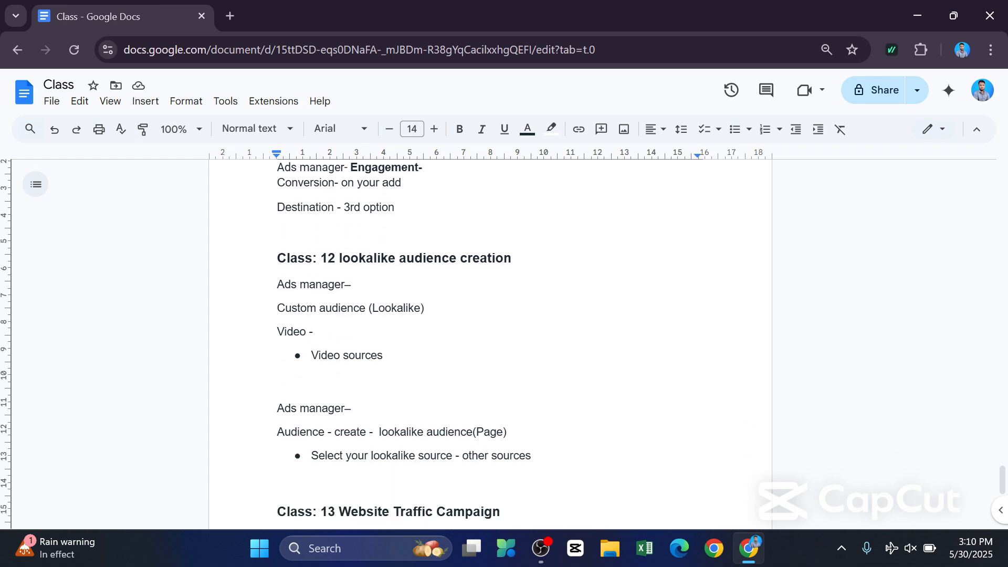
{"action": "scroll", "coordinate": [490, 342], "scroll_direction": "down", "scroll_amount": 2}
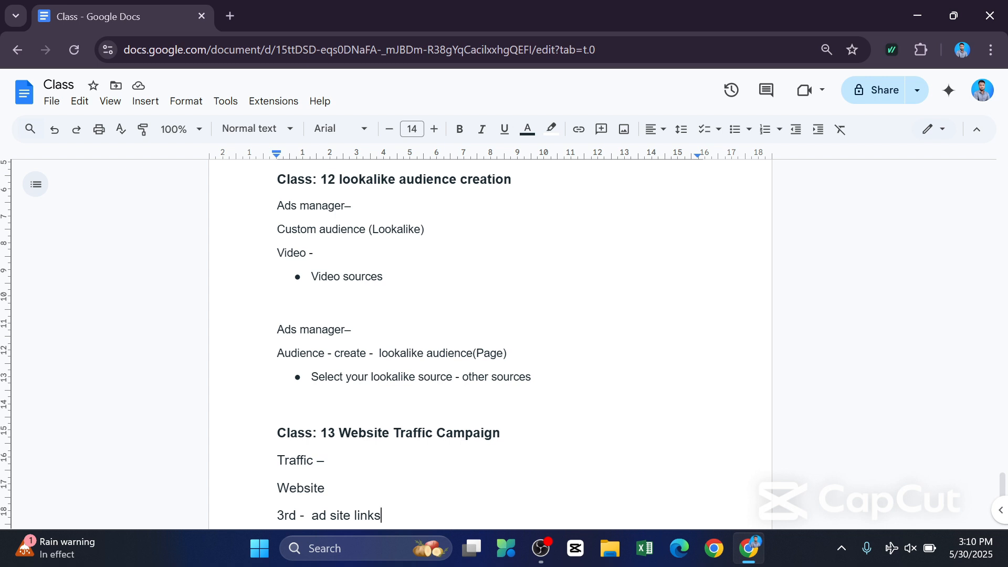
{"action": "scroll", "coordinate": [296, 470], "scroll_direction": "up", "scroll_amount": 2}
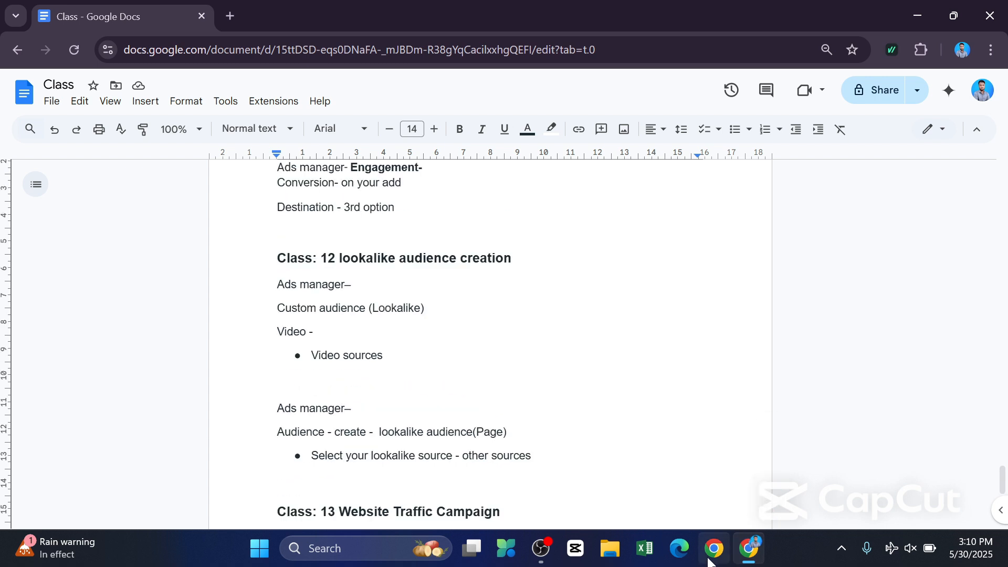
Open a new Chrome window with the first listed profile and load the adsmanager shortcut.
{"action": "left_click", "coordinate": [713, 551]}
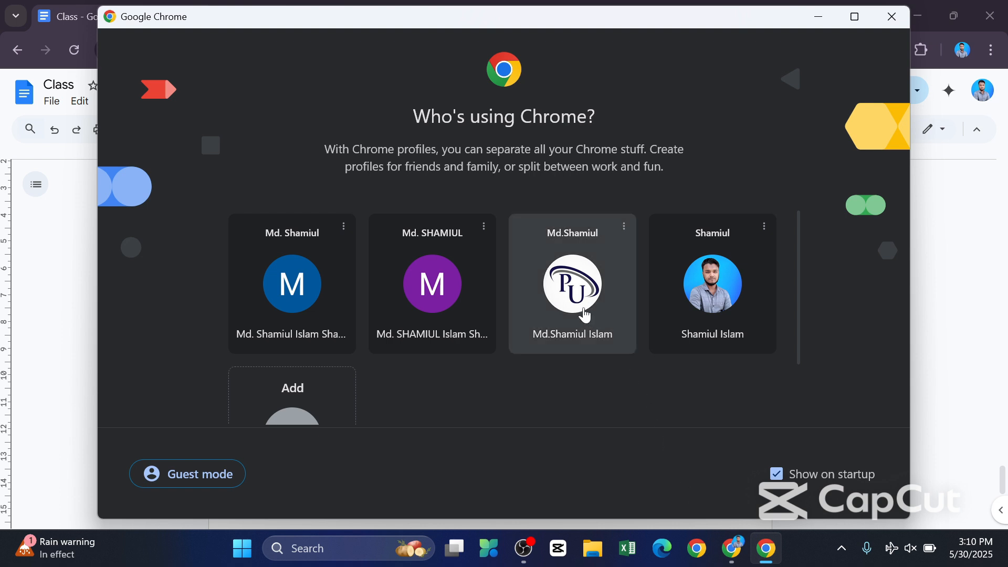
{"action": "left_click", "coordinate": [317, 305]}
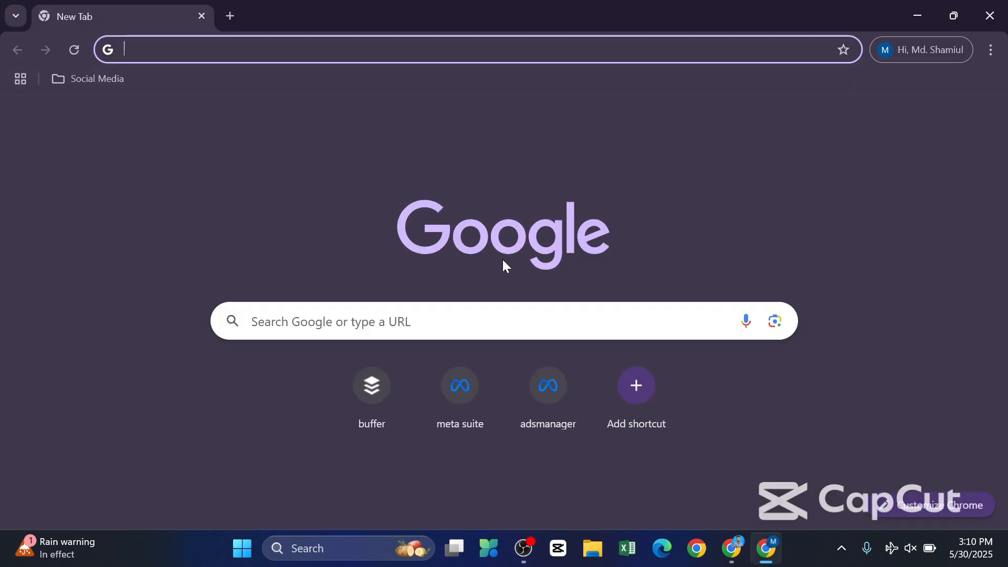
{"action": "left_click", "coordinate": [530, 399]}
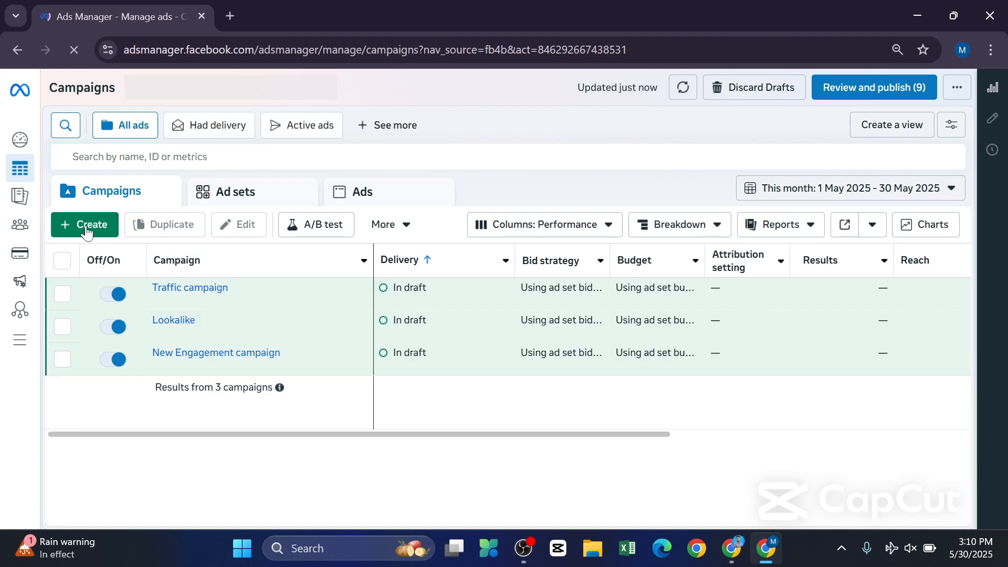
Create a new campaign with the Engagement objective, using the Manual engagement campaign setup.
{"action": "left_click", "coordinate": [87, 228]}
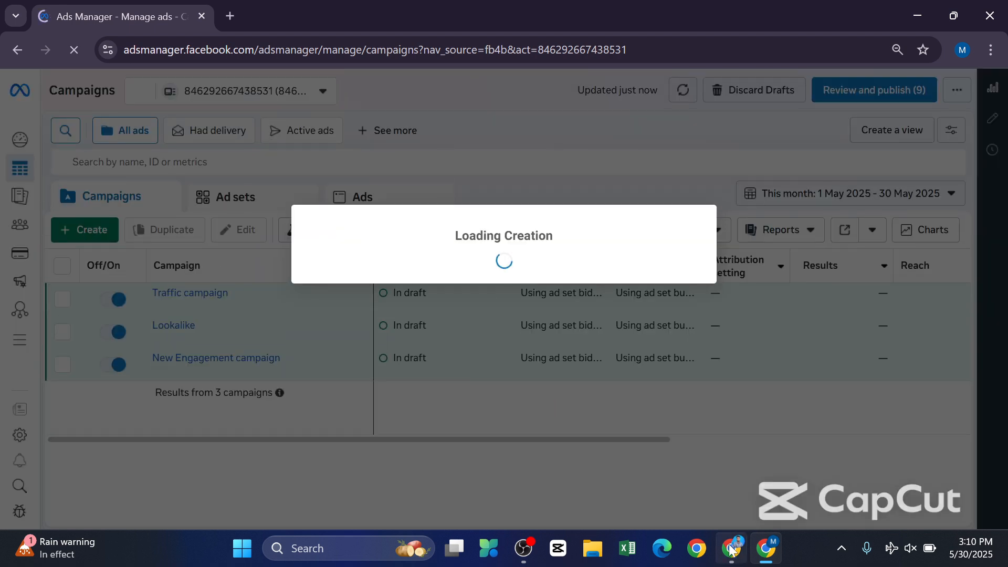
{"action": "mouse_move", "coordinate": [731, 548]}
{"action": "left_click", "coordinate": [715, 479]}
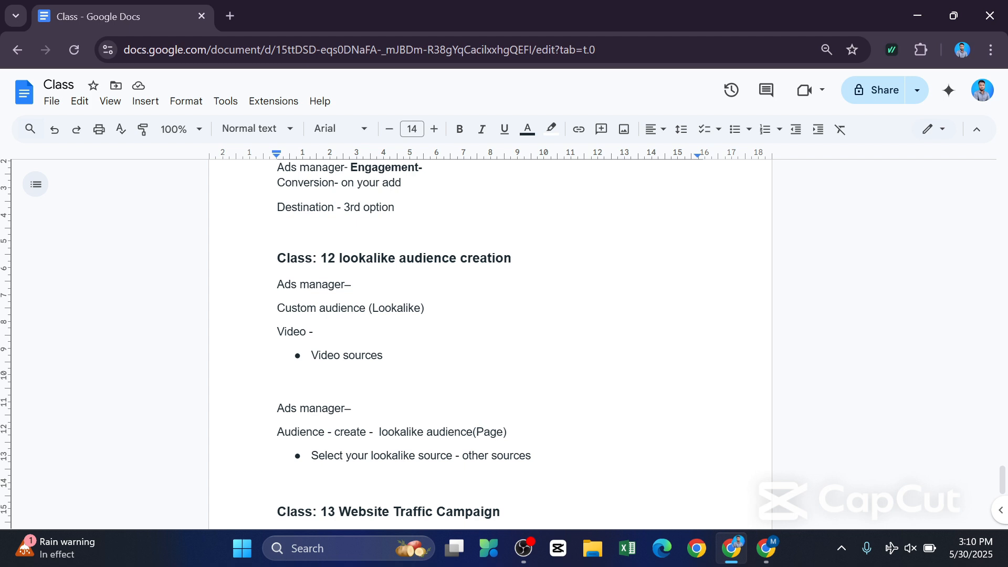
{"action": "left_click", "coordinate": [776, 541]}
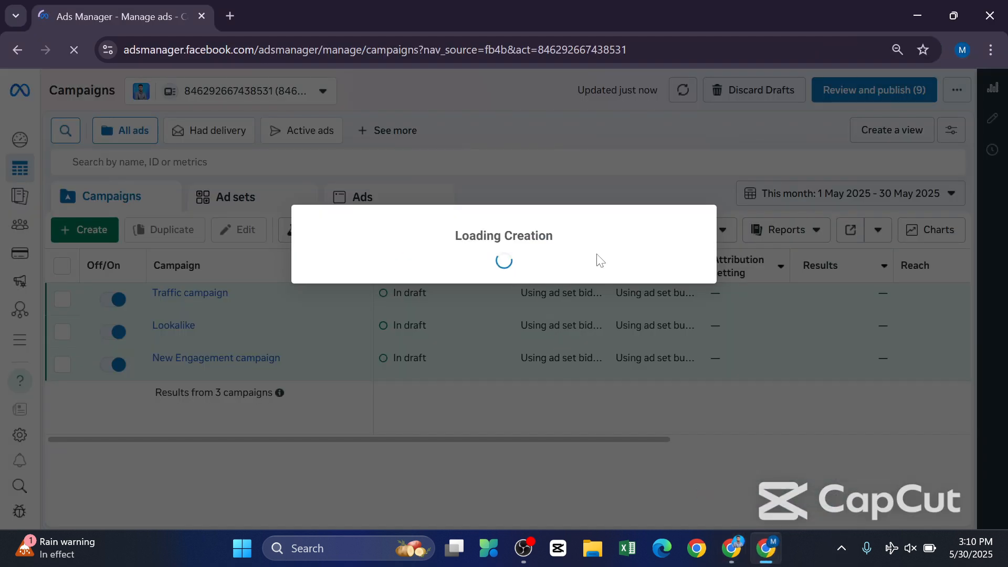
{"action": "scroll", "coordinate": [345, 363], "scroll_direction": "down", "scroll_amount": 5}
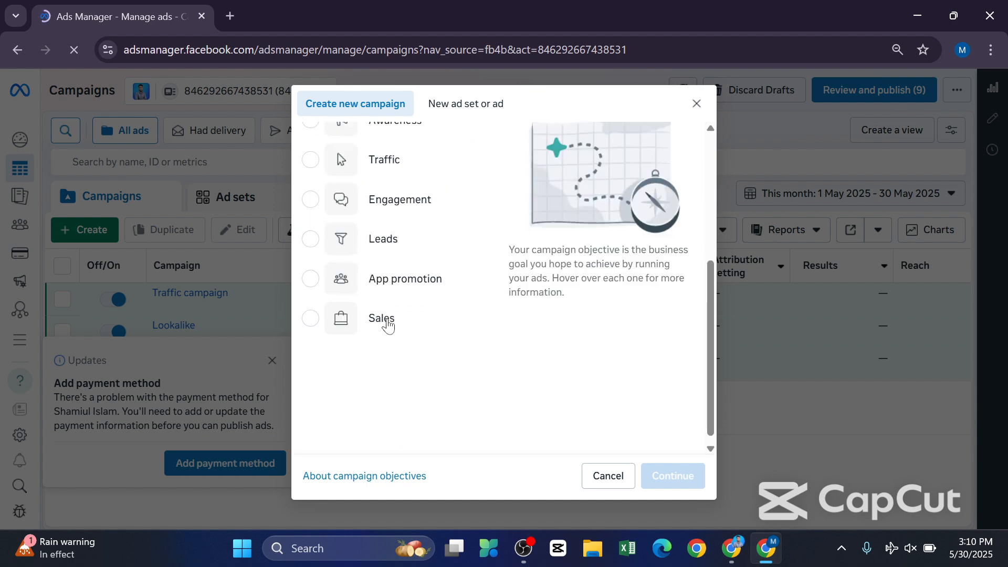
{"action": "left_click", "coordinate": [310, 200]}
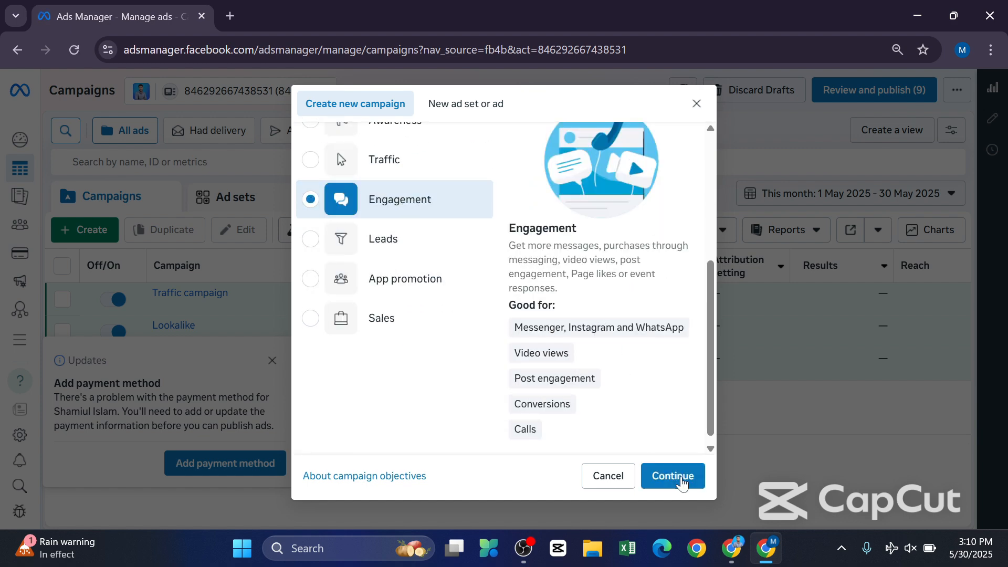
{"action": "left_click", "coordinate": [678, 476]}
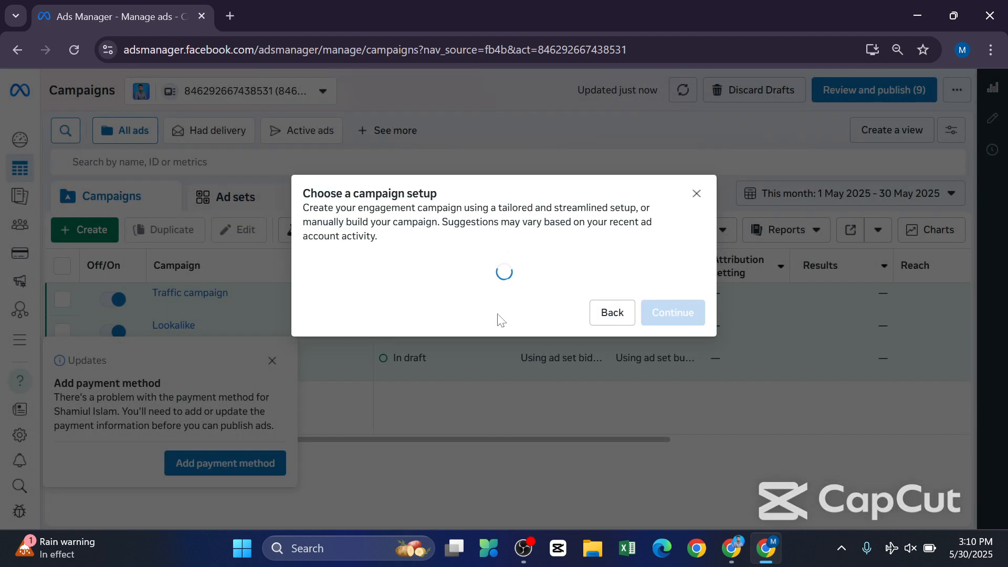
{"action": "left_click", "coordinate": [473, 374]}
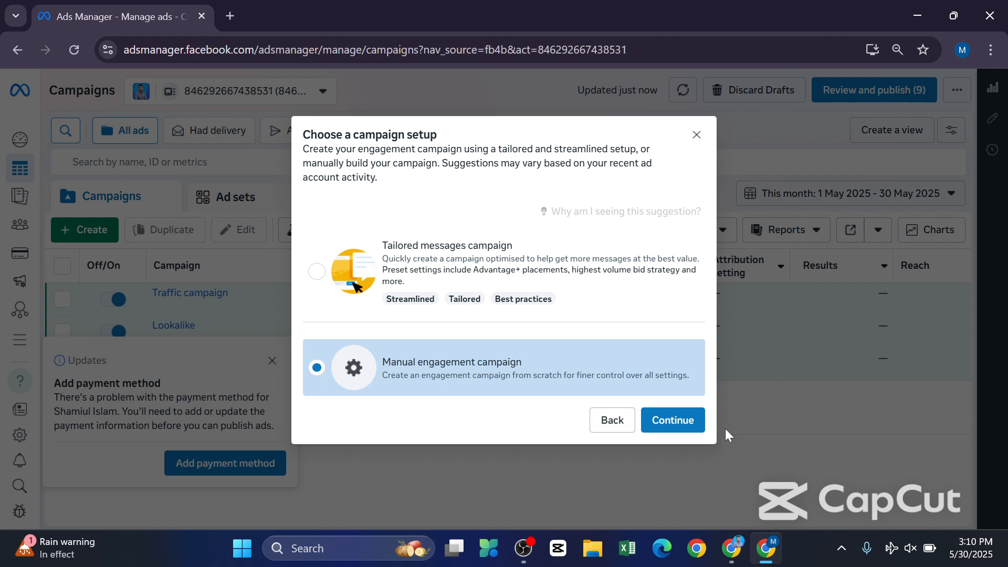
{"action": "left_click", "coordinate": [673, 420]}
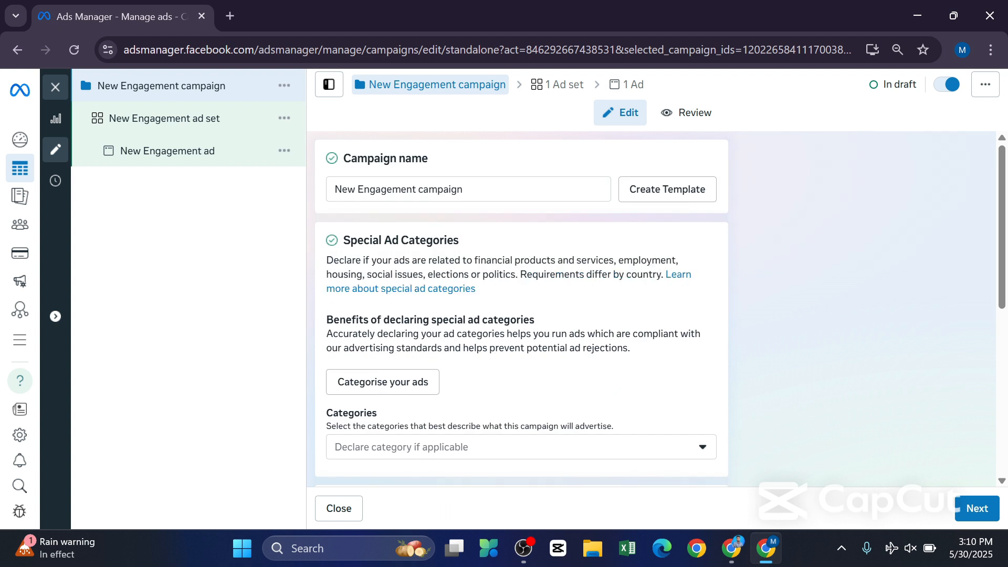
Clear the default campaign name.
{"action": "left_click", "coordinate": [469, 189]}
{"action": "scroll", "coordinate": [521, 309], "scroll_direction": "down", "scroll_amount": 1}
{"action": "scroll", "coordinate": [521, 308], "scroll_direction": "up", "scroll_amount": 1}
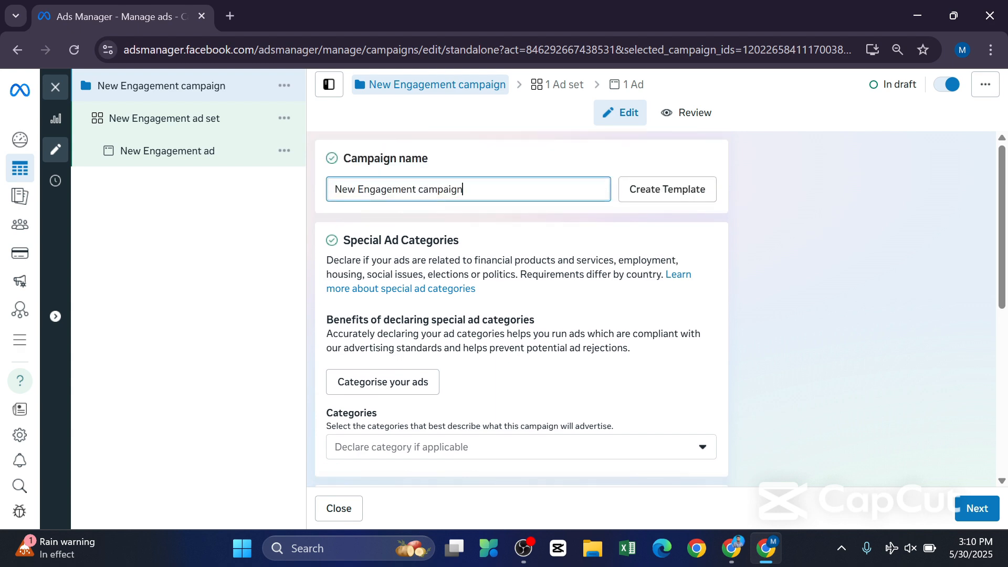
{"action": "scroll", "coordinate": [493, 195], "scroll_direction": "down", "scroll_amount": 4}
{"action": "scroll", "coordinate": [494, 196], "scroll_direction": "up", "scroll_amount": 4}
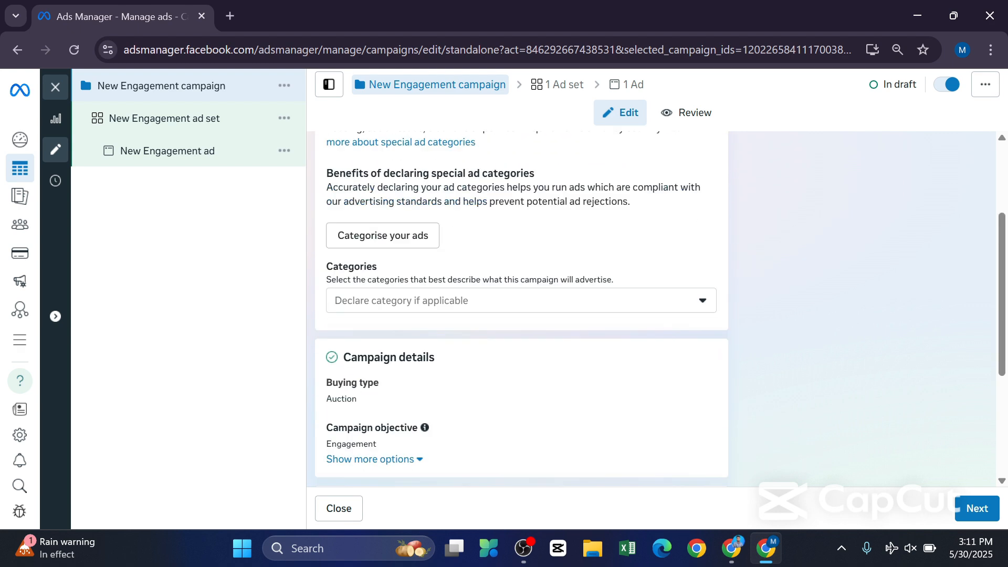
{"action": "key", "text": "BackSpace"}
{"action": "key", "text": "BackSpace"}
{"action": "key", "text": "BackSpace"}
{"action": "key", "text": "BackSpace"}
{"action": "key", "text": "BackSpace"}
{"action": "key", "text": "BackSpace"}
{"action": "key", "text": "BackSpace"}
{"action": "key", "text": "BackSpace"}
{"action": "key", "text": "BackSpace"}
{"action": "key", "text": "BackSpace"}
{"action": "key", "text": "BackSpace"}
{"action": "key", "text": "BackSpace"}
{"action": "key", "text": "BackSpace"}
{"action": "key", "text": "BackSpace"}
{"action": "key", "text": "BackSpace"}
{"action": "key", "text": "BackSpace"}
{"action": "key", "text": "BackSpace"}
{"action": "key", "text": "BackSpace"}
{"action": "key", "text": "BackSpace"}
{"action": "key", "text": "BackSpace"}
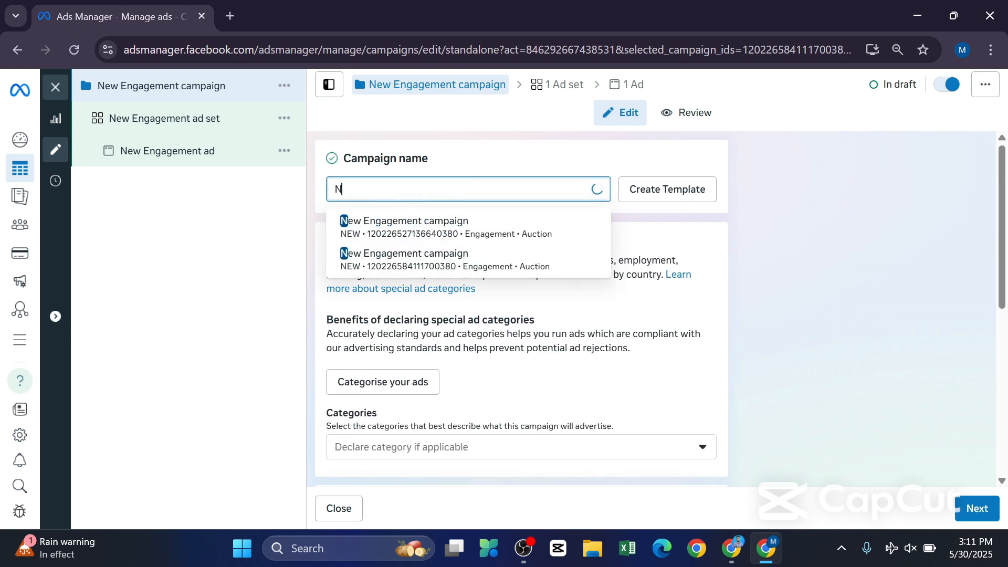
{"action": "type", "text": "looa"}
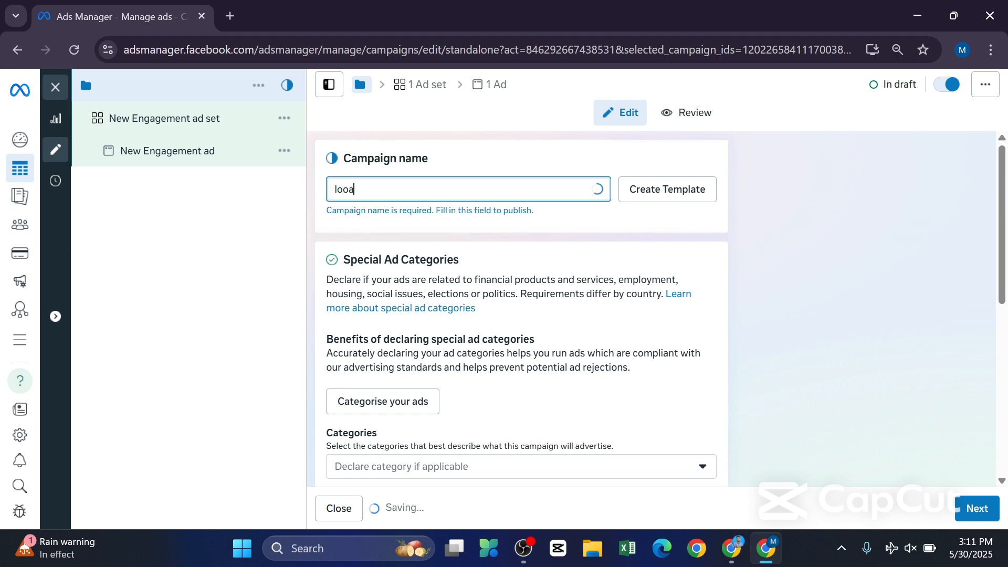
{"action": "key", "text": "BackSpace"}
{"action": "key", "text": "BackSpace"}
{"action": "key", "text": "BackSpace"}
{"action": "key", "text": "BackSpace"}
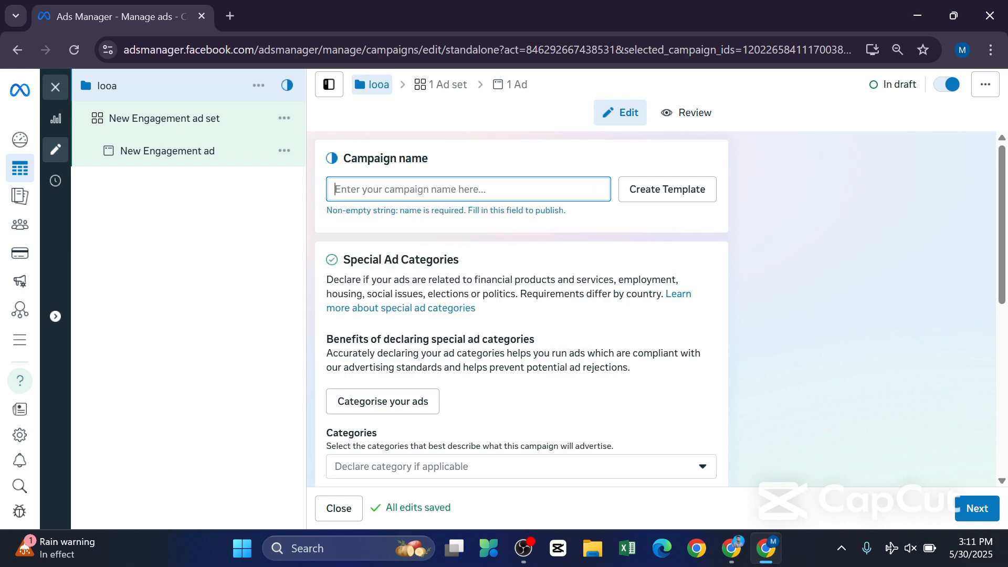
Name the campaign "demo 01" and continue to the ad set settings.
{"action": "type", "text": "demo 01"}
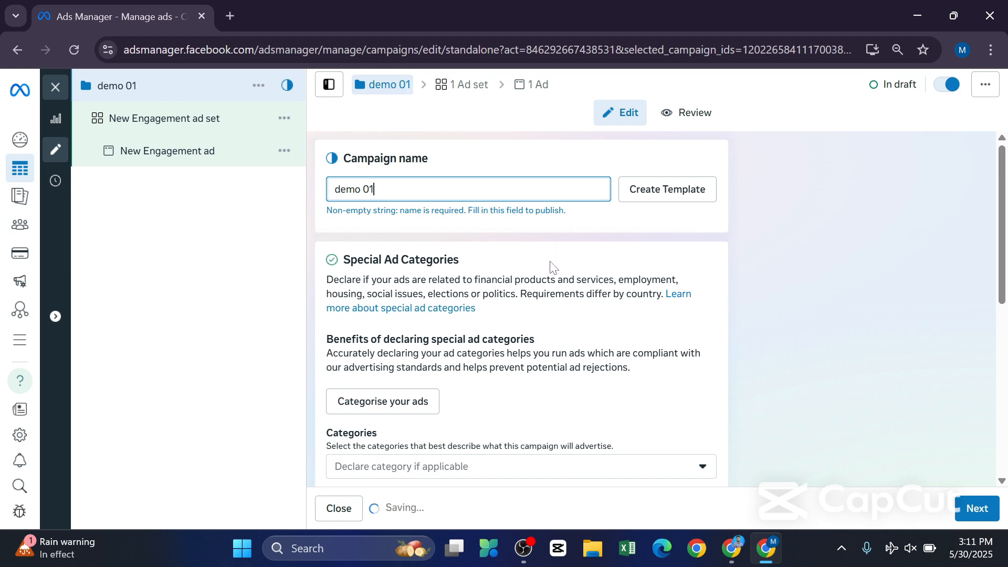
{"action": "scroll", "coordinate": [942, 462], "scroll_direction": "down", "scroll_amount": 6}
{"action": "left_click", "coordinate": [966, 514]}
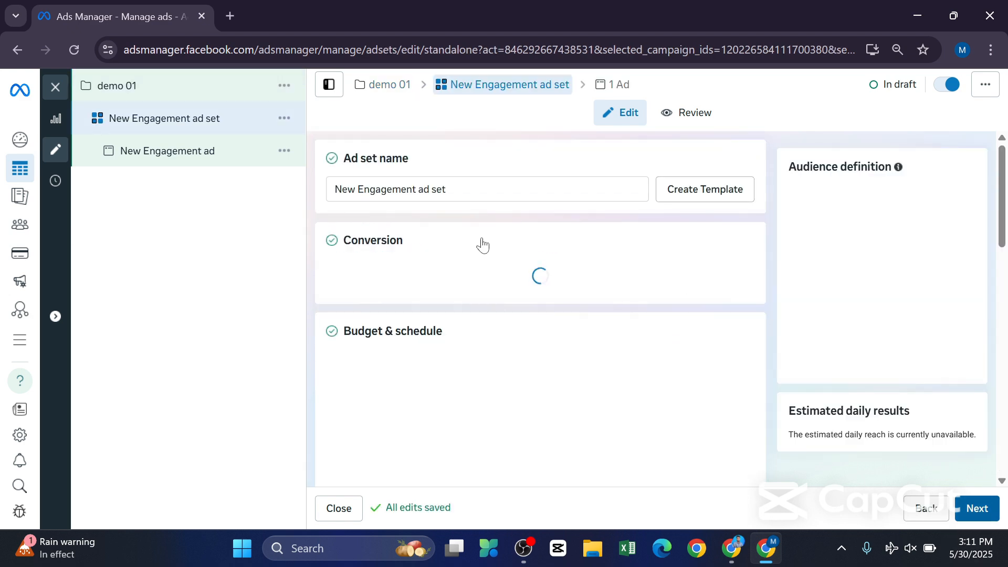
Change the ad set's Facebook Page from the tutorial page to the page bearing the owner's full name.
{"action": "scroll", "coordinate": [531, 225], "scroll_direction": "down", "scroll_amount": 3}
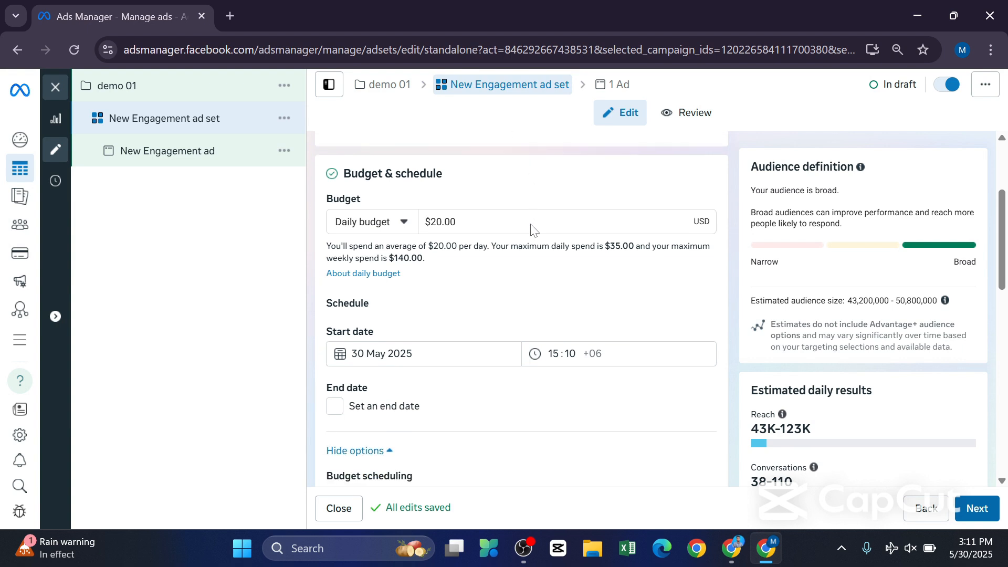
{"action": "scroll", "coordinate": [531, 225], "scroll_direction": "up", "scroll_amount": 5}
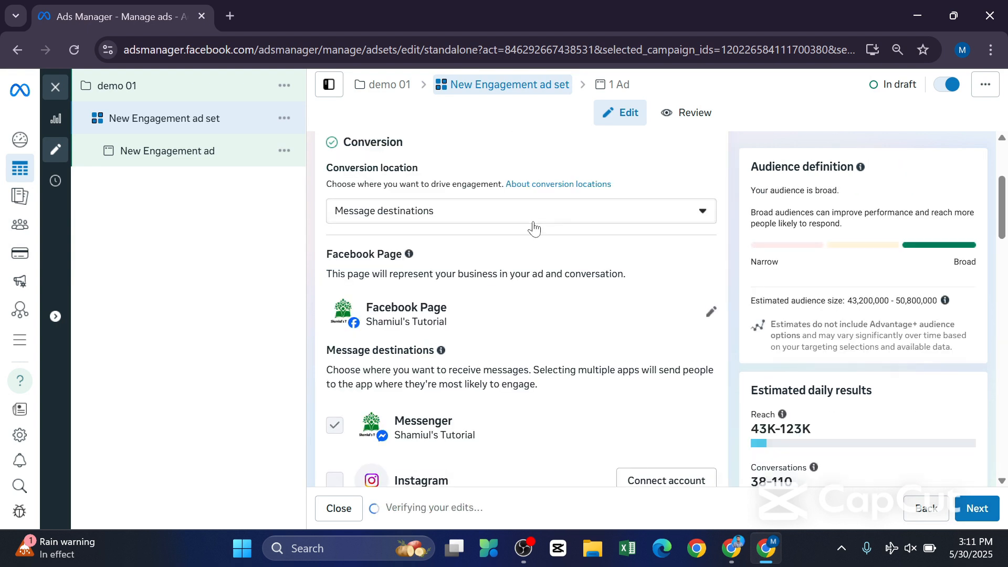
{"action": "left_click", "coordinate": [710, 314]}
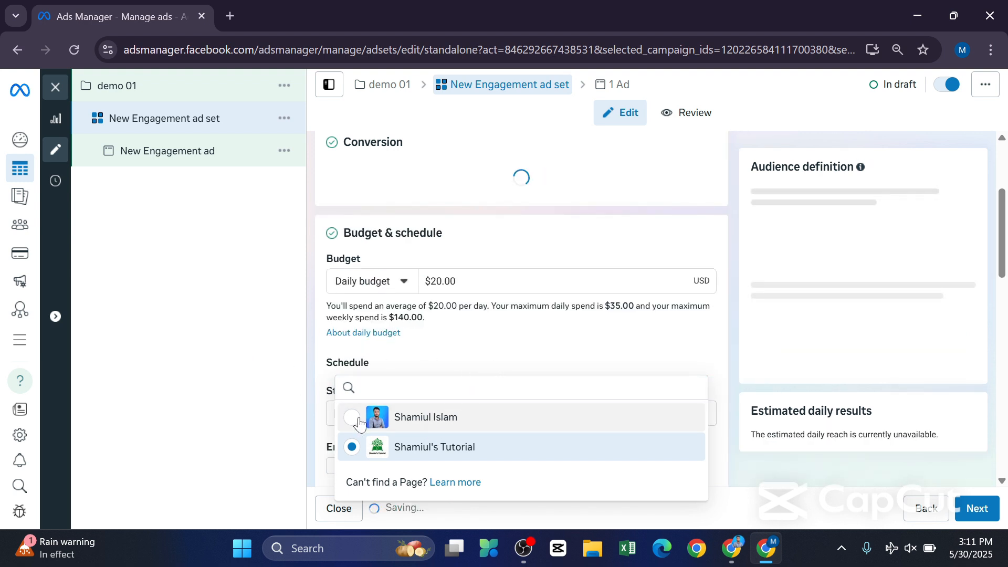
{"action": "left_click", "coordinate": [415, 417]}
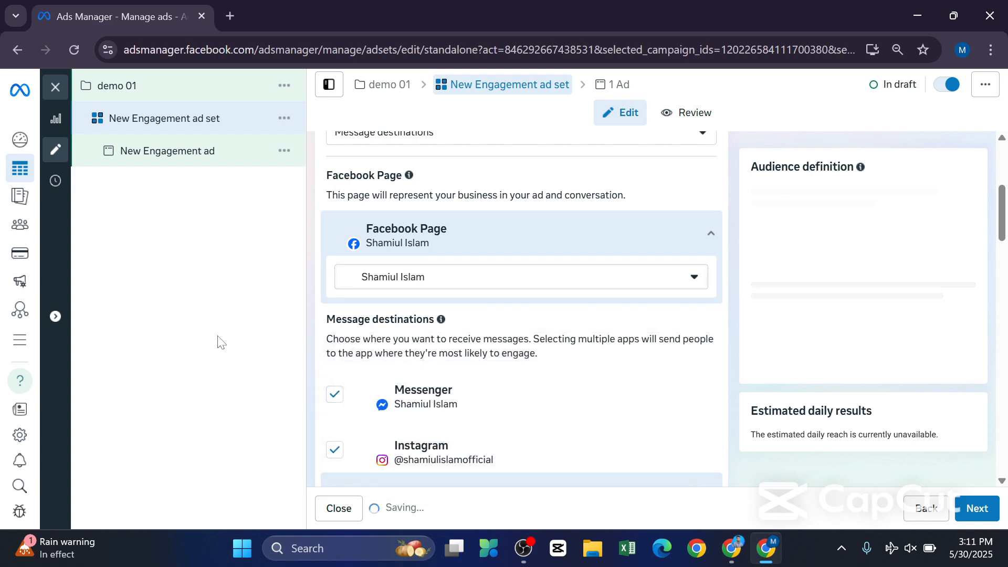
Set the ad set's daily budget to $10.00.
{"action": "scroll", "coordinate": [502, 284], "scroll_direction": "down", "scroll_amount": 8}
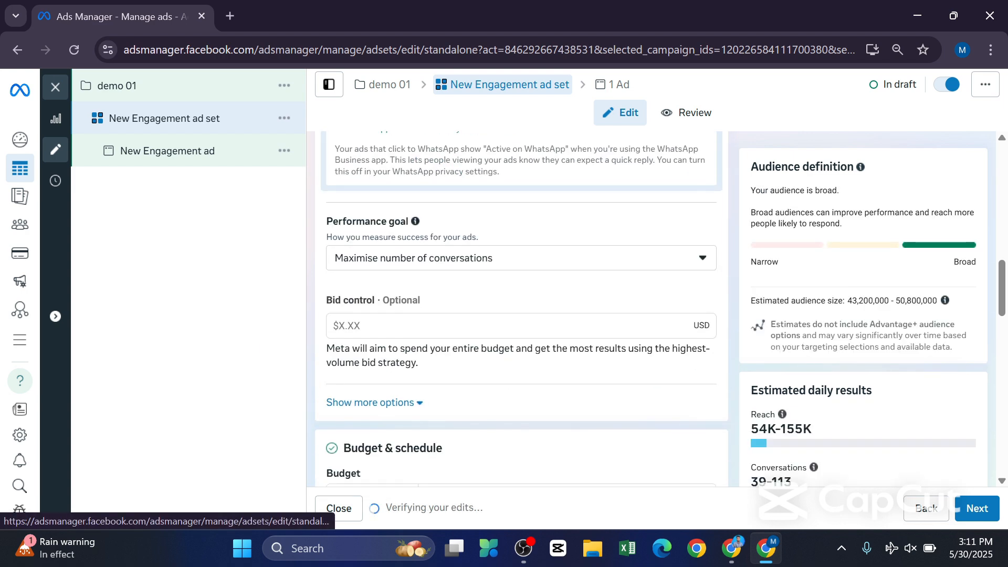
{"action": "scroll", "coordinate": [524, 289], "scroll_direction": "down", "scroll_amount": 4}
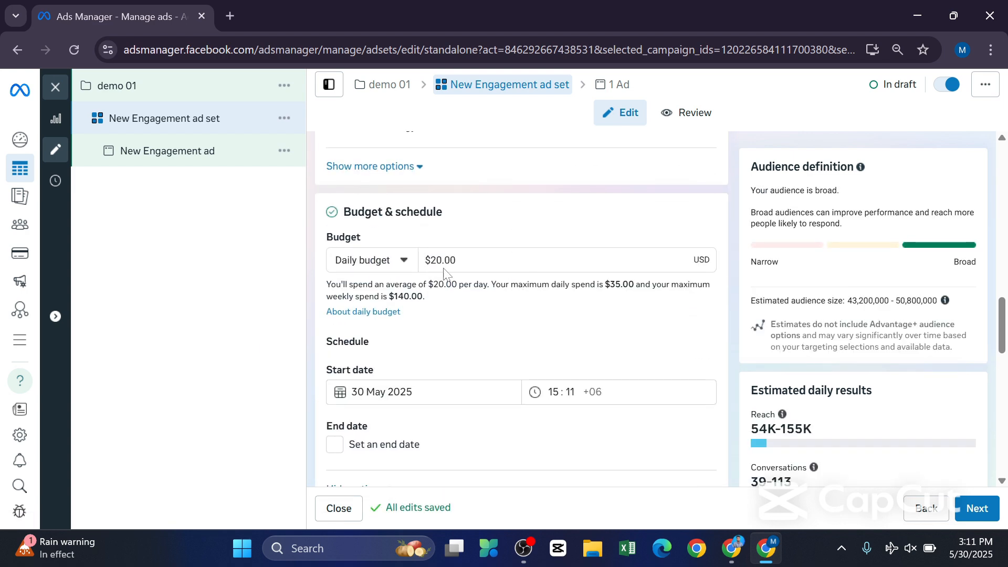
{"action": "left_click", "coordinate": [430, 260]}
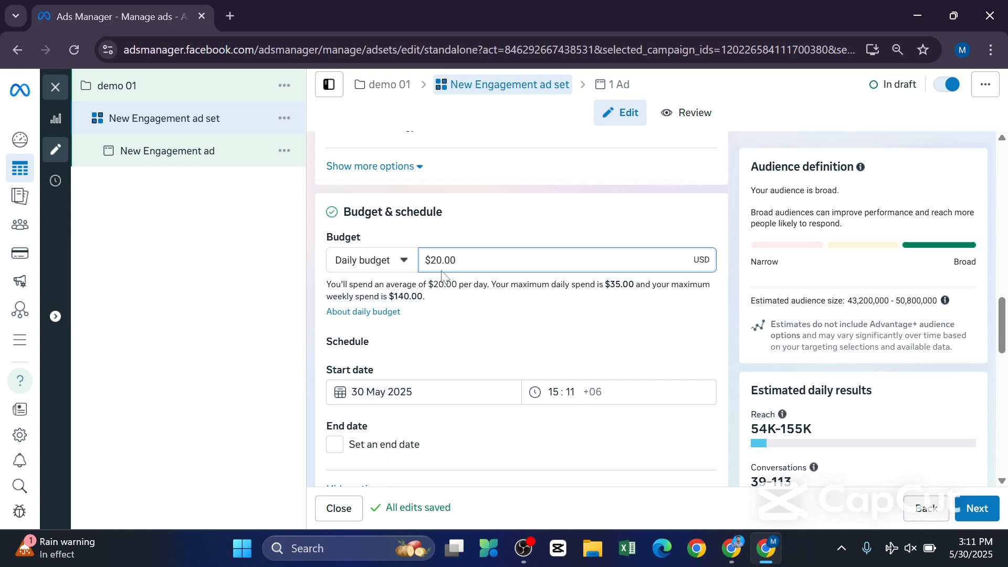
{"action": "type", "text": "1"}
Schedule the ad set to start on 31 May 2025 and end on 3 June 2025.
{"action": "scroll", "coordinate": [441, 315], "scroll_direction": "down", "scroll_amount": 1}
{"action": "left_click", "coordinate": [368, 312]}
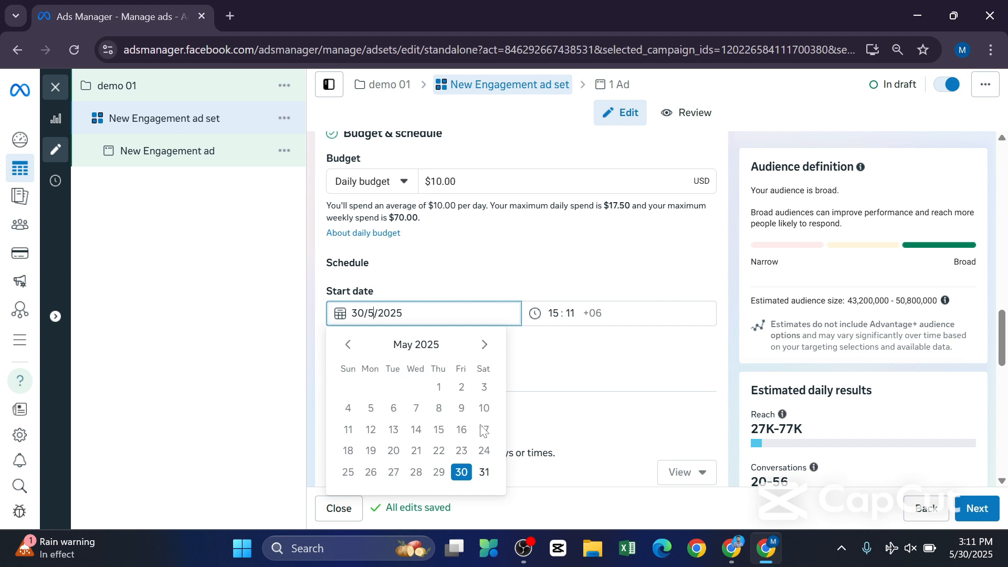
{"action": "left_click", "coordinate": [483, 474]}
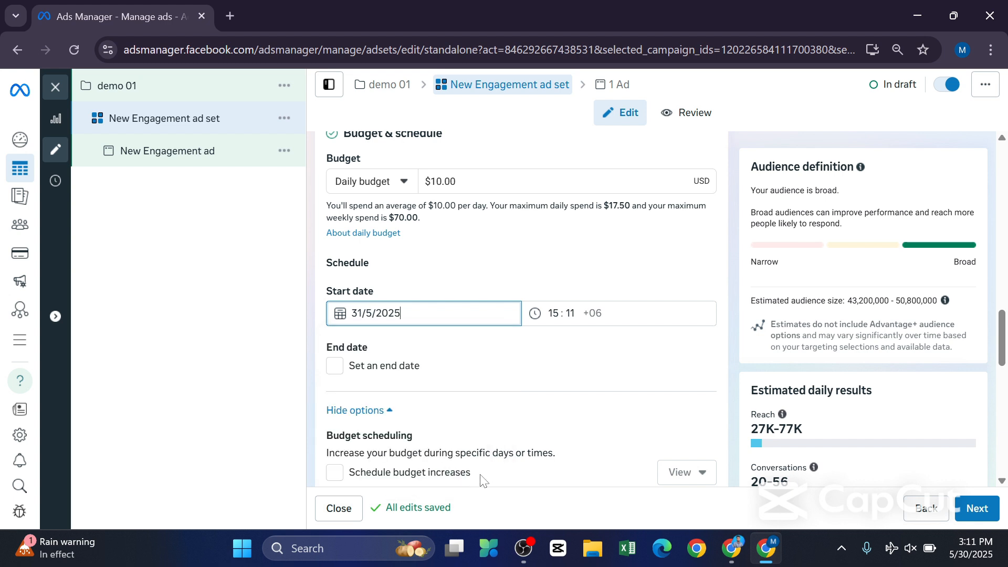
{"action": "left_click", "coordinate": [334, 365]}
{"action": "left_click", "coordinate": [378, 397]}
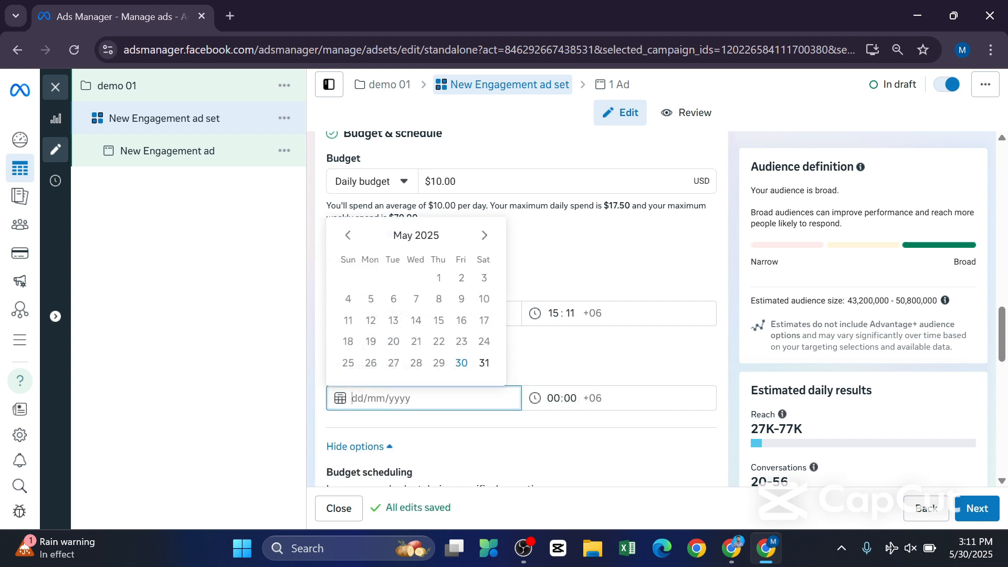
{"action": "left_click", "coordinate": [484, 235]}
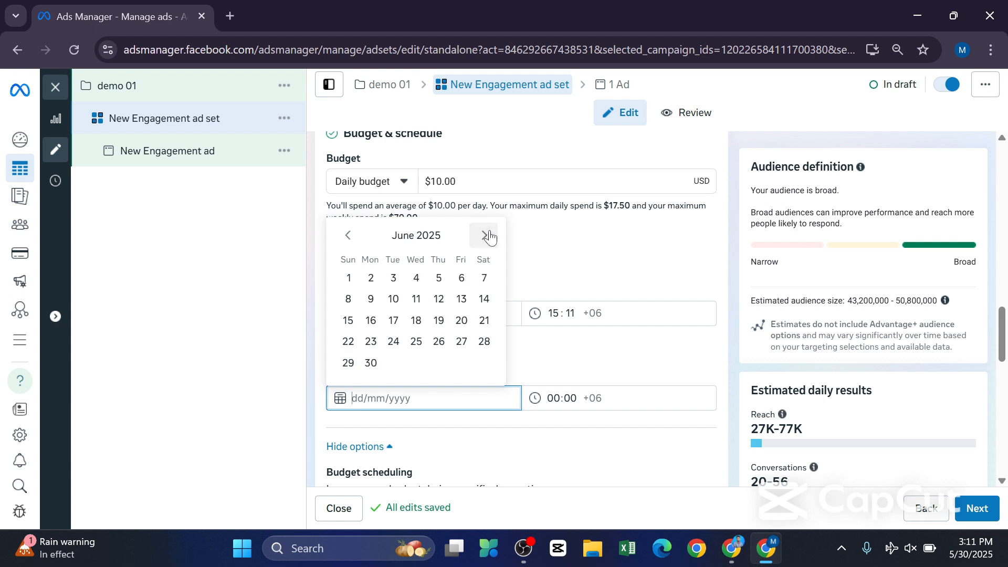
{"action": "left_click", "coordinate": [393, 278]}
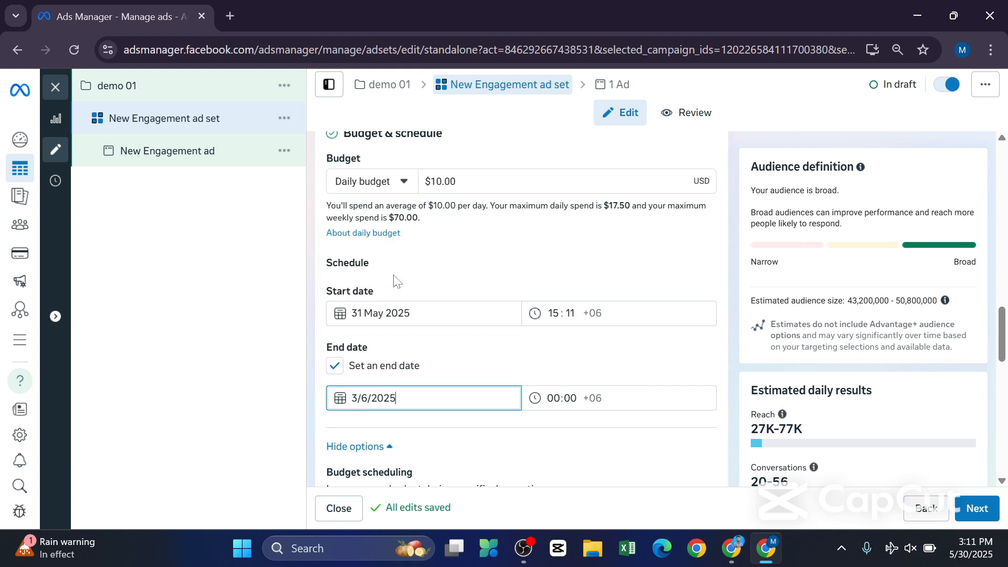
Remove the end date from the ad set's schedule.
{"action": "left_click", "coordinate": [570, 314]}
{"action": "left_click", "coordinate": [556, 369]}
{"action": "scroll", "coordinate": [555, 362], "scroll_direction": "down", "scroll_amount": 1}
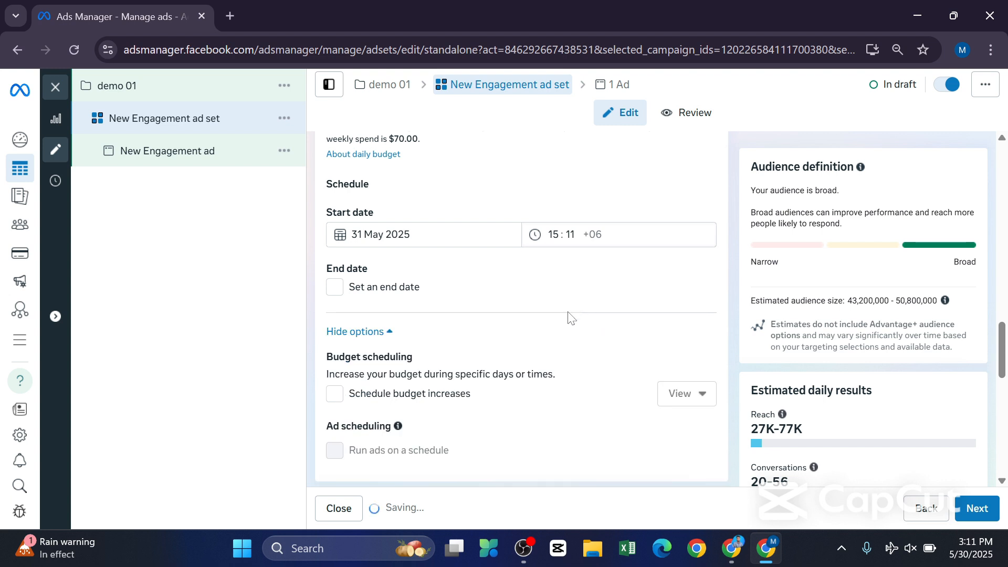
Switch the ad set from Advantage+ audience to the original audience options.
{"action": "scroll", "coordinate": [479, 378], "scroll_direction": "down", "scroll_amount": 3}
{"action": "scroll", "coordinate": [422, 307], "scroll_direction": "down", "scroll_amount": 3}
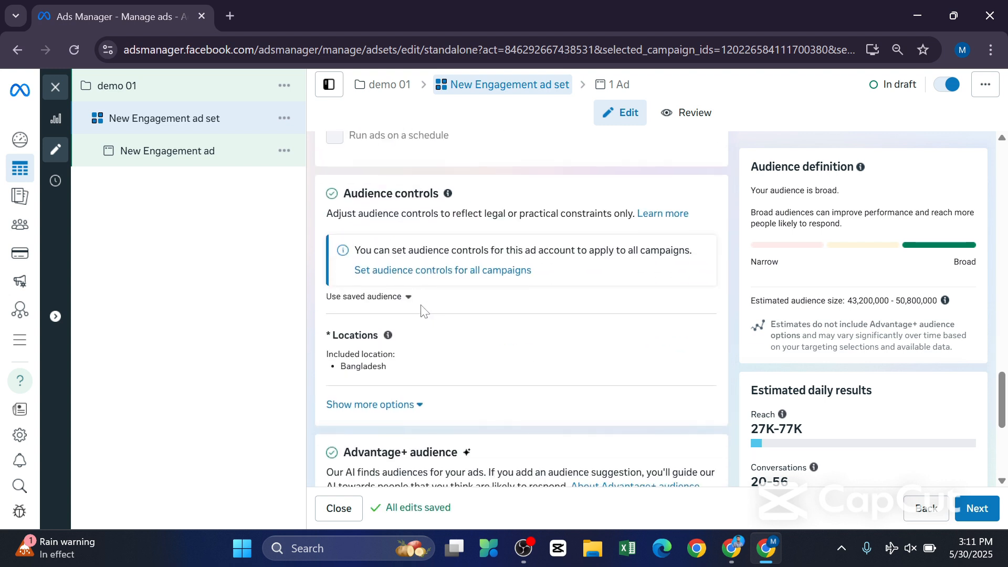
{"action": "scroll", "coordinate": [395, 269], "scroll_direction": "up", "scroll_amount": 5}
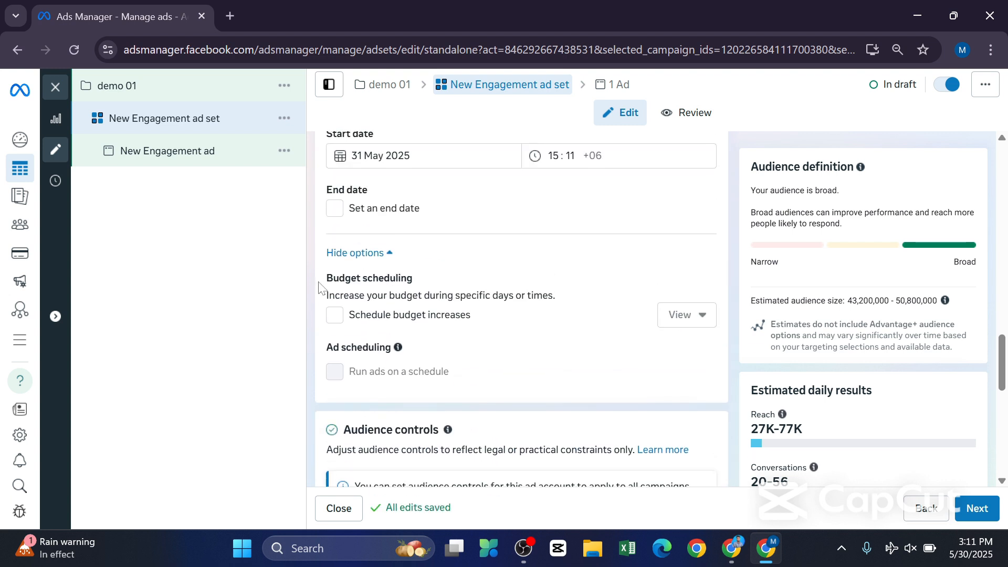
{"action": "left_click_drag", "start_coordinate": [319, 278], "coordinate": [418, 293]}
{"action": "left_click", "coordinate": [283, 331]}
{"action": "scroll", "coordinate": [515, 366], "scroll_direction": "down", "scroll_amount": 5}
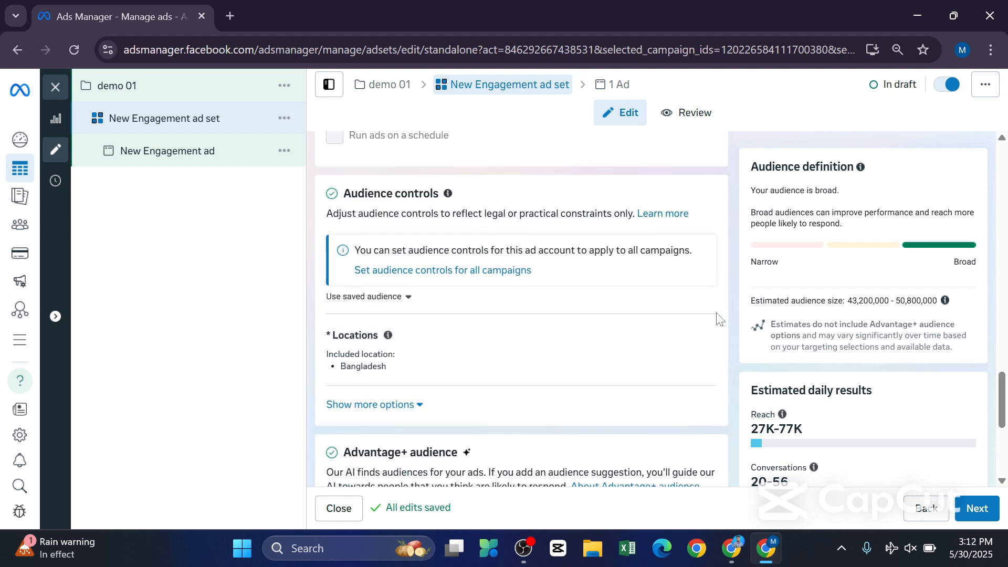
{"action": "scroll", "coordinate": [451, 375], "scroll_direction": "down", "scroll_amount": 3}
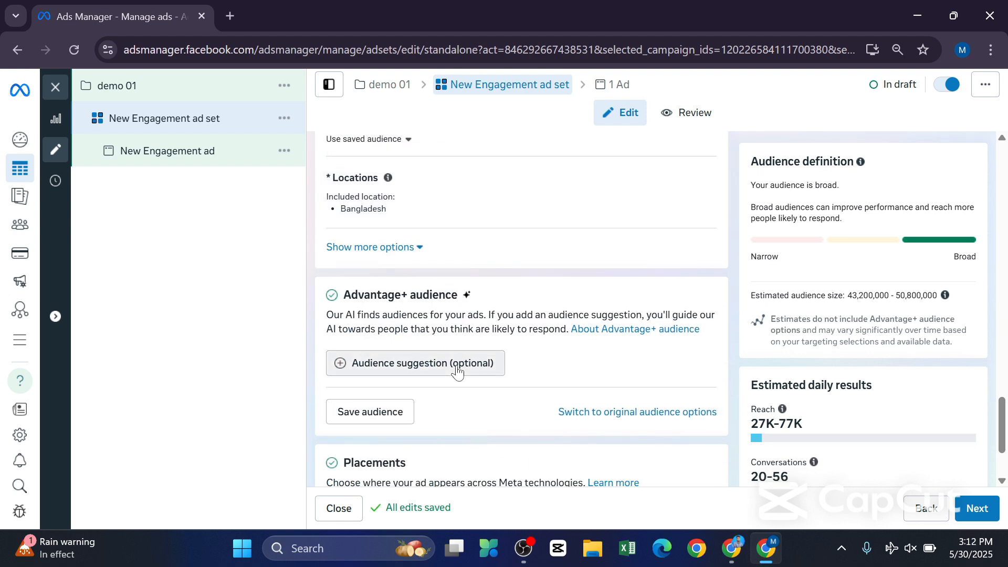
{"action": "scroll", "coordinate": [458, 368], "scroll_direction": "down", "scroll_amount": 2}
{"action": "scroll", "coordinate": [470, 356], "scroll_direction": "up", "scroll_amount": 2}
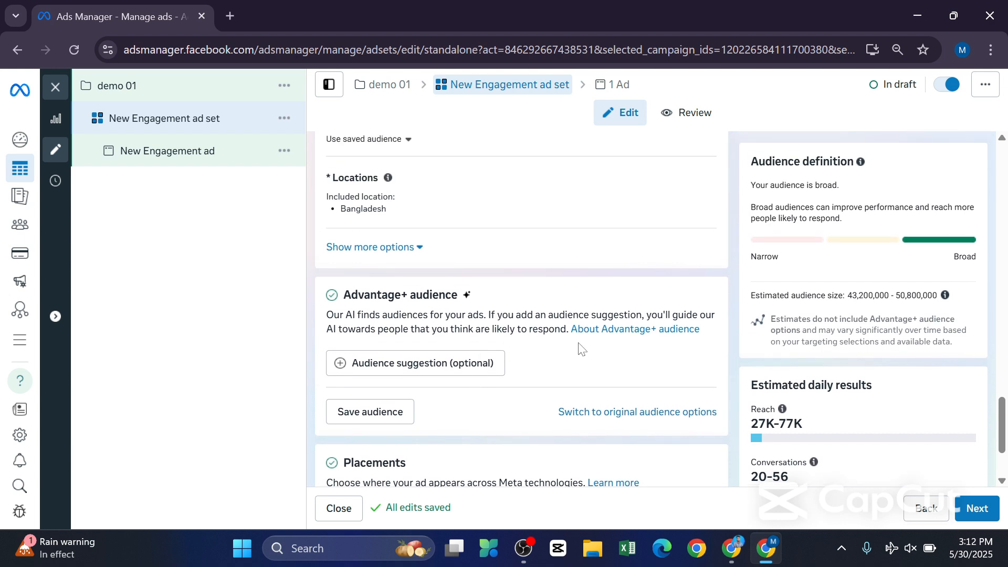
{"action": "scroll", "coordinate": [582, 349], "scroll_direction": "down", "scroll_amount": 2}
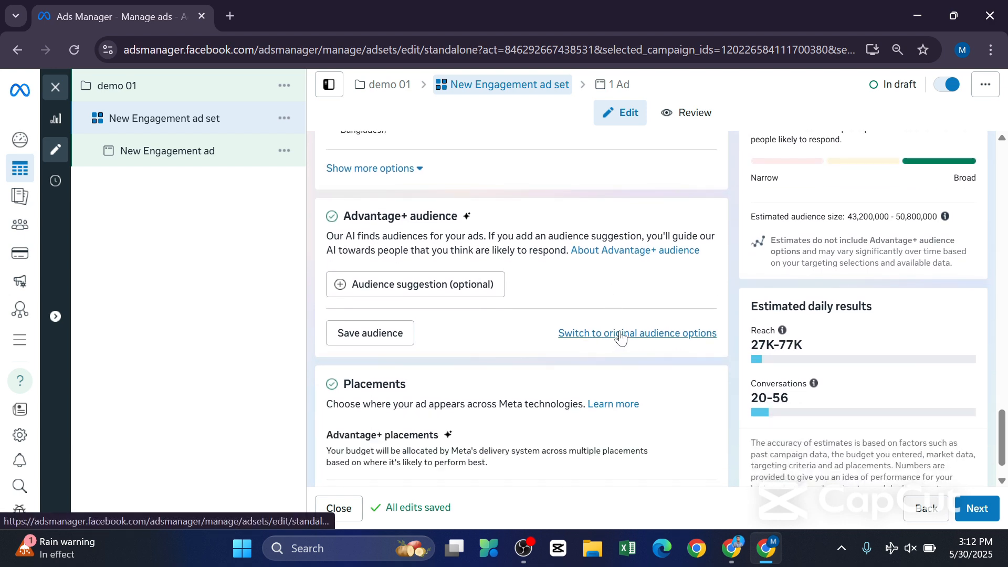
{"action": "left_click", "coordinate": [651, 339]}
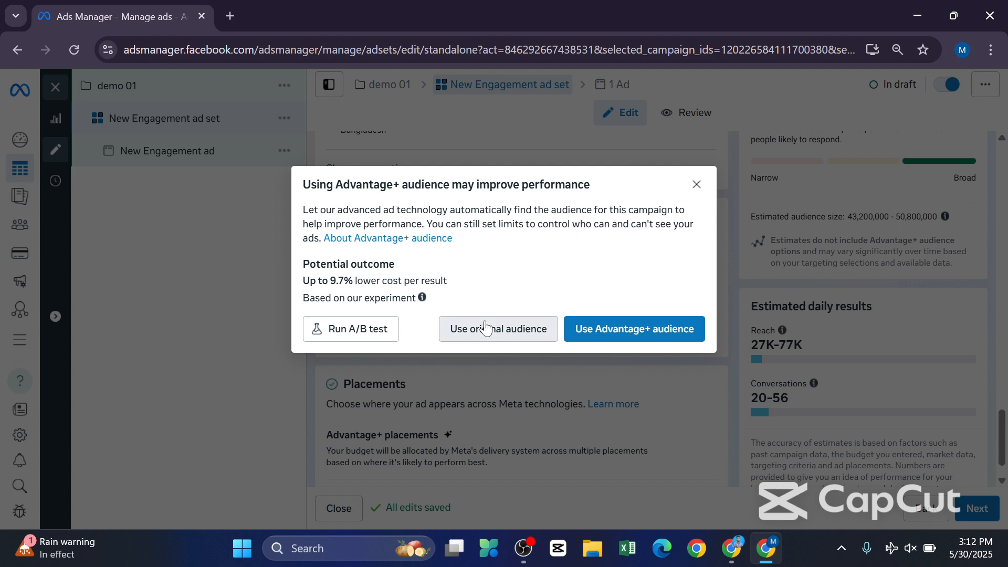
{"action": "left_click", "coordinate": [499, 335]}
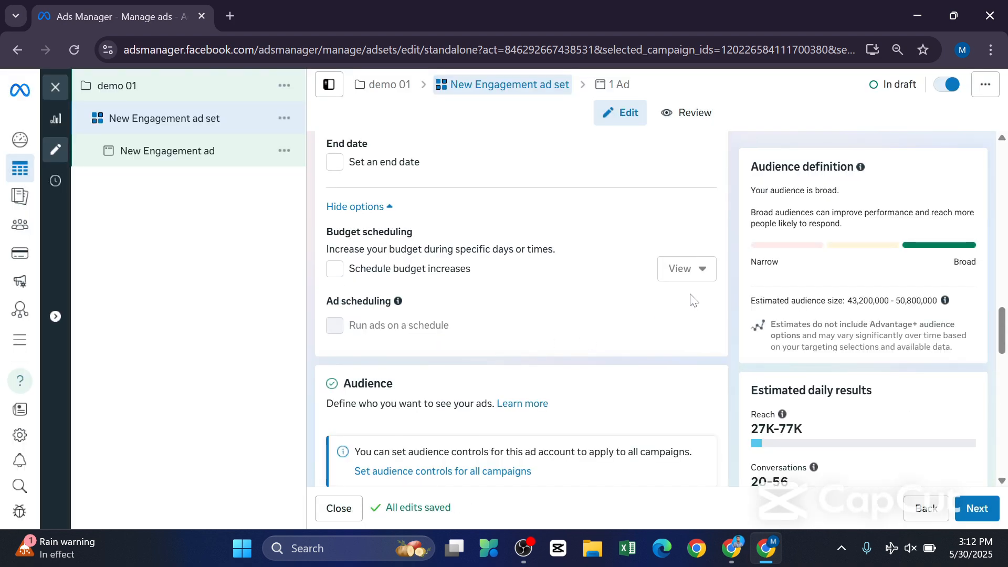
Start creating a new lookalike audience for the ad set's Custom Audiences.
{"action": "scroll", "coordinate": [637, 289], "scroll_direction": "down", "scroll_amount": 6}
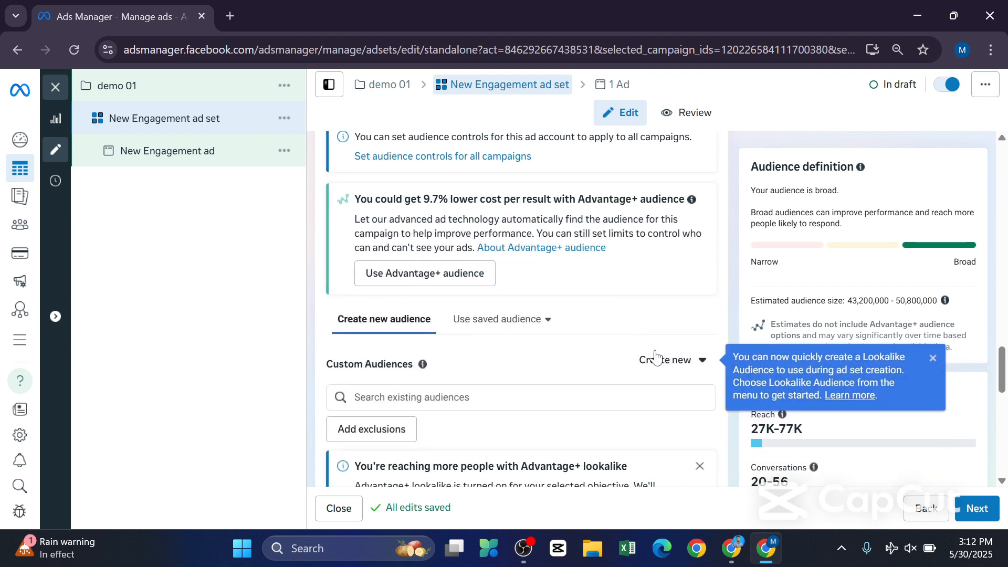
{"action": "left_click", "coordinate": [667, 362]}
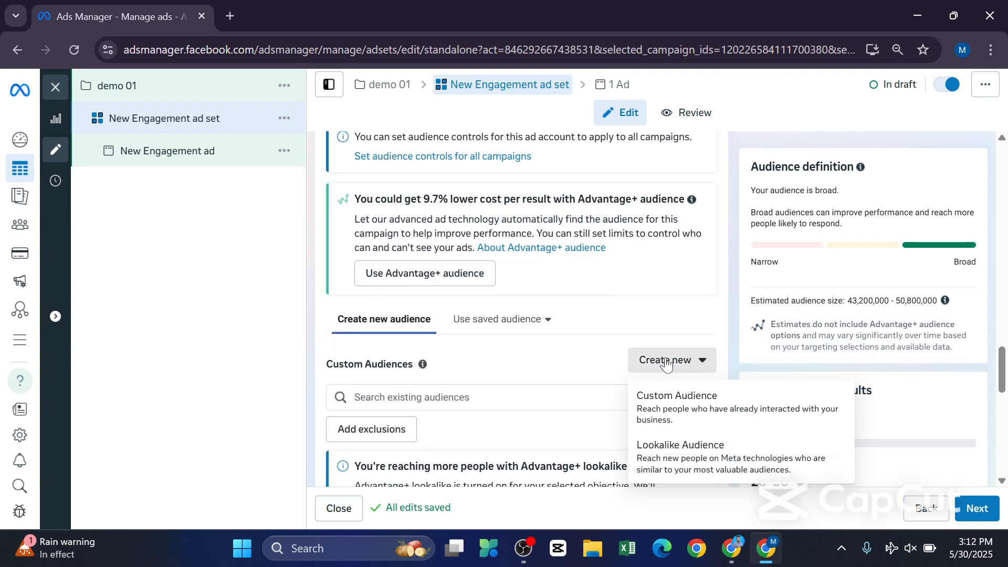
{"action": "left_click", "coordinate": [690, 457]}
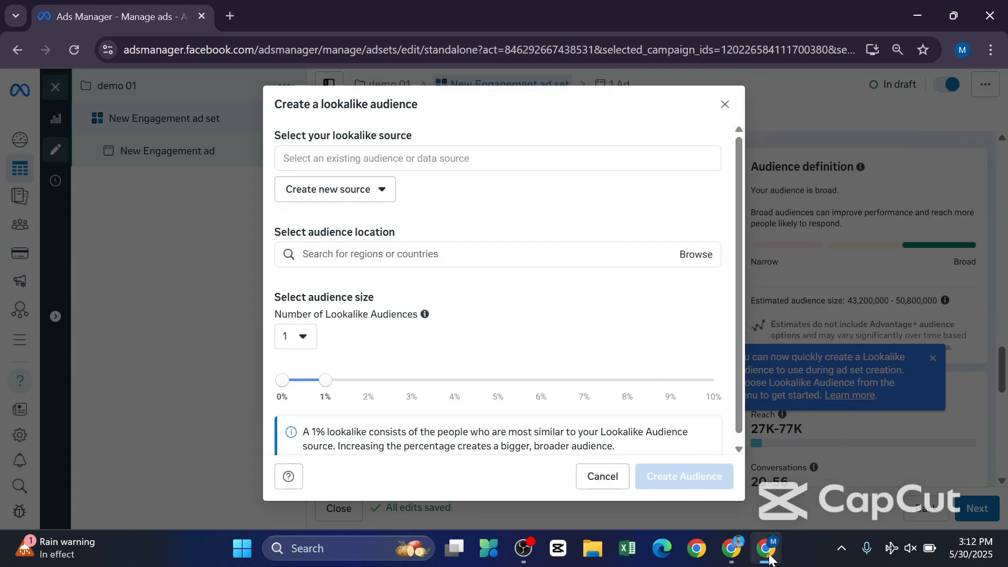
{"action": "mouse_move", "coordinate": [754, 556]}
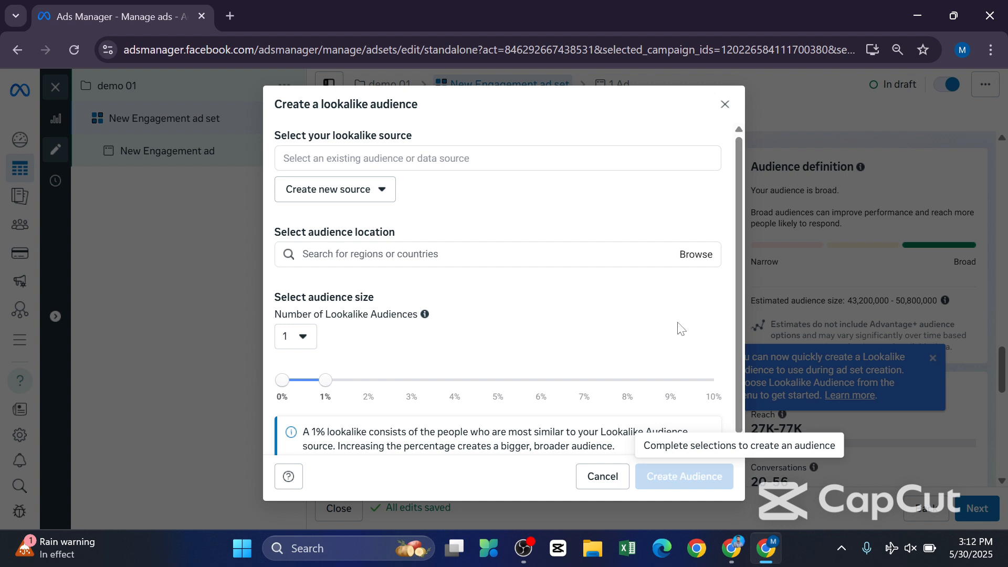
Choose the Page bearing the owner's full name from the other sources as the lookalike source.
{"action": "left_click", "coordinate": [445, 163]}
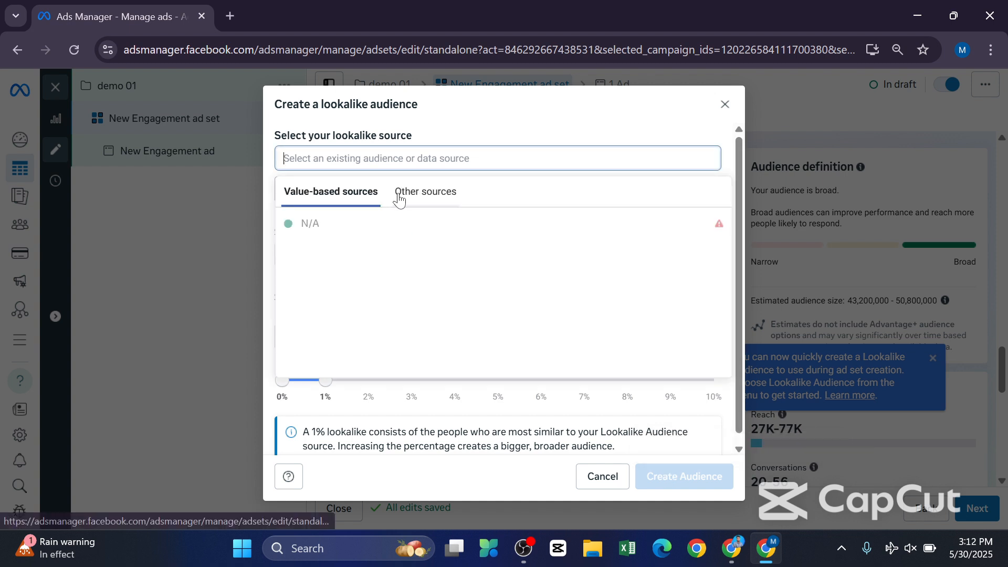
{"action": "left_click", "coordinate": [414, 194]}
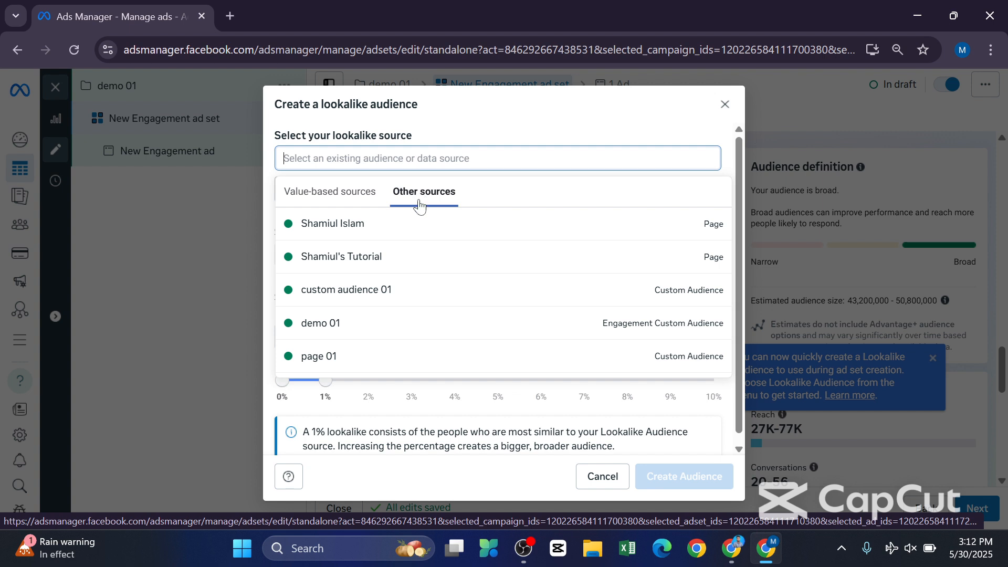
{"action": "left_click", "coordinate": [394, 225]}
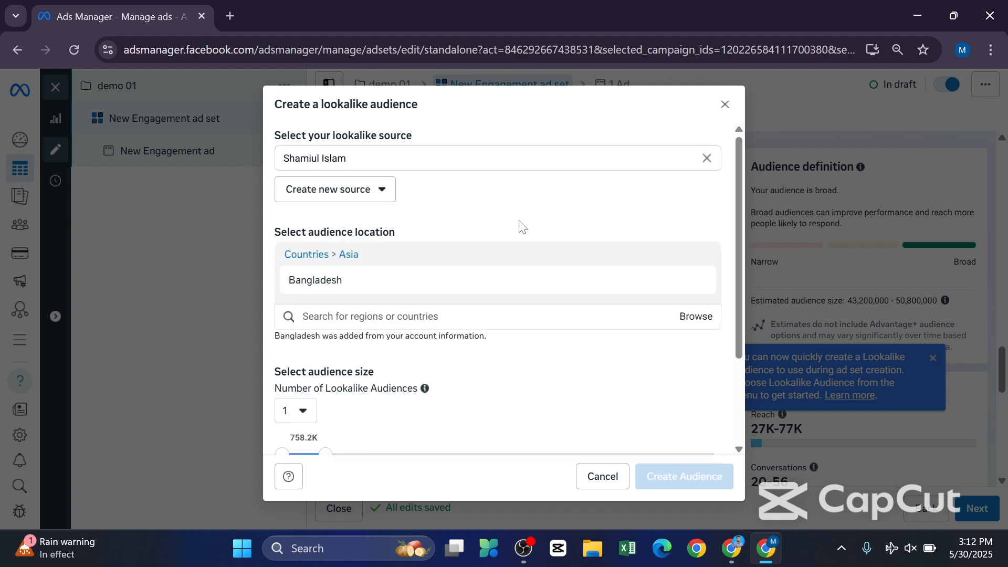
Check the options for creating a new source, clear the chosen lookalike source and look through the other existing sources.
{"action": "left_click", "coordinate": [382, 194]}
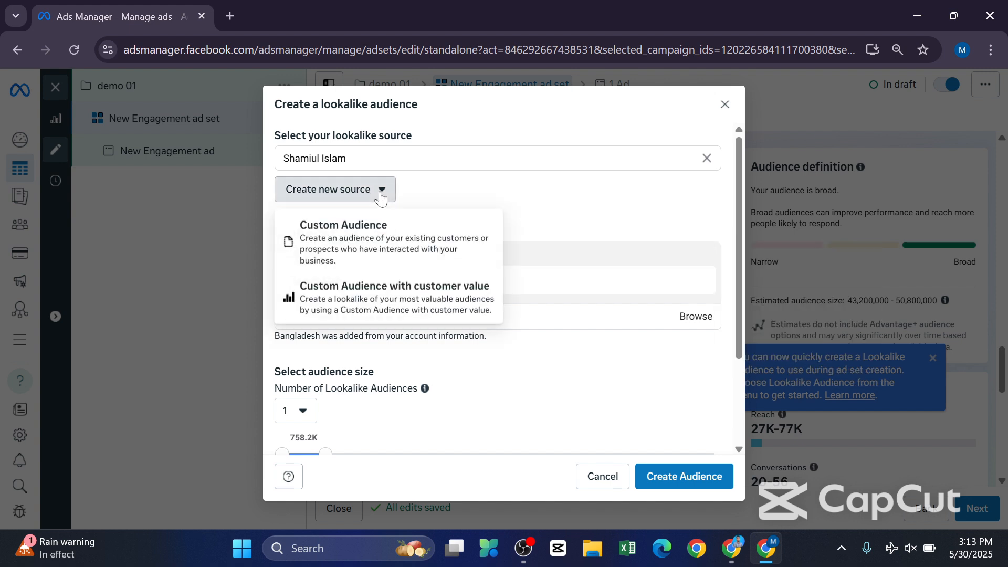
{"action": "left_click", "coordinate": [405, 159]}
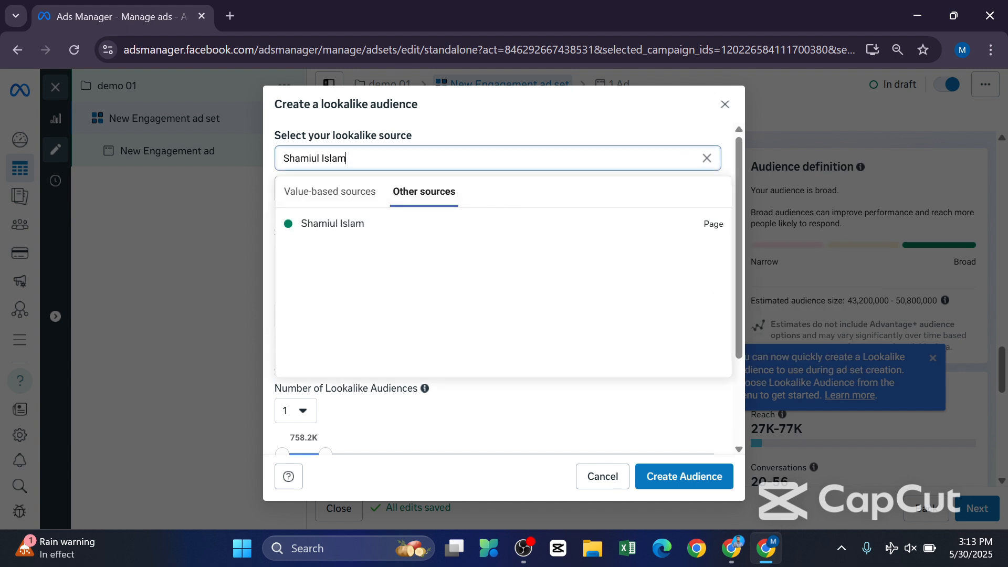
{"action": "left_click", "coordinate": [707, 158]}
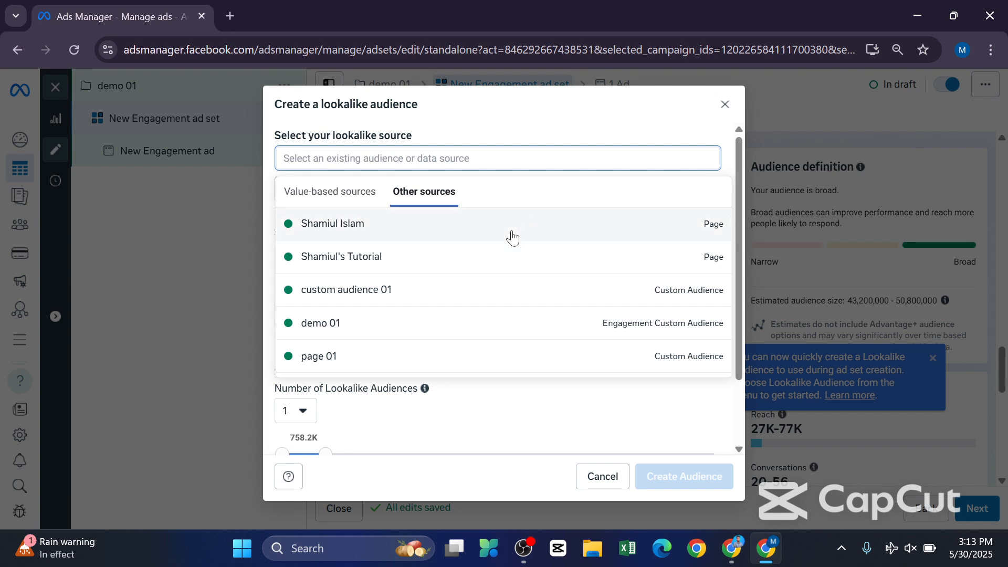
{"action": "scroll", "coordinate": [423, 293], "scroll_direction": "down", "scroll_amount": 3}
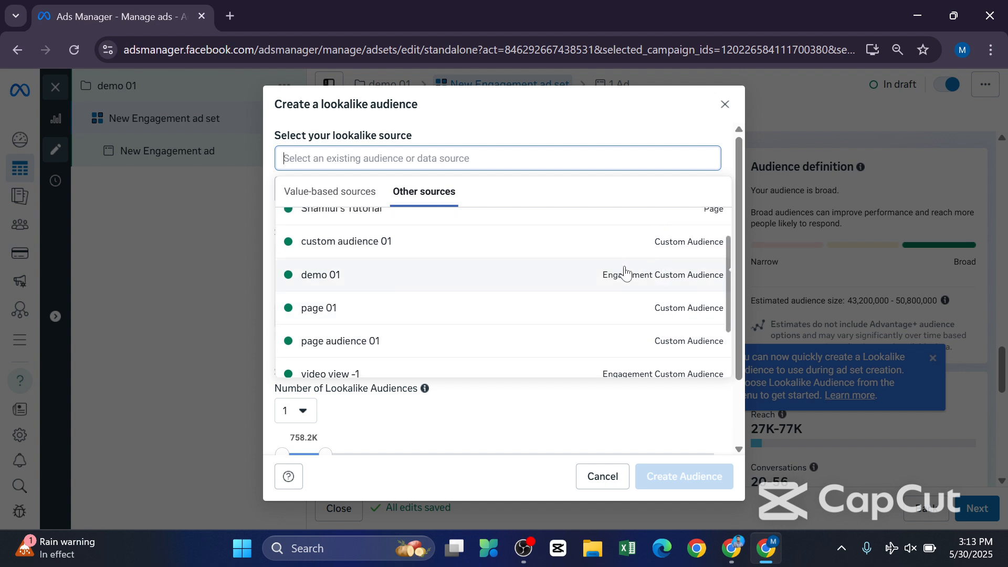
{"action": "scroll", "coordinate": [625, 273], "scroll_direction": "down", "scroll_amount": 2}
{"action": "scroll", "coordinate": [604, 315], "scroll_direction": "up", "scroll_amount": 3}
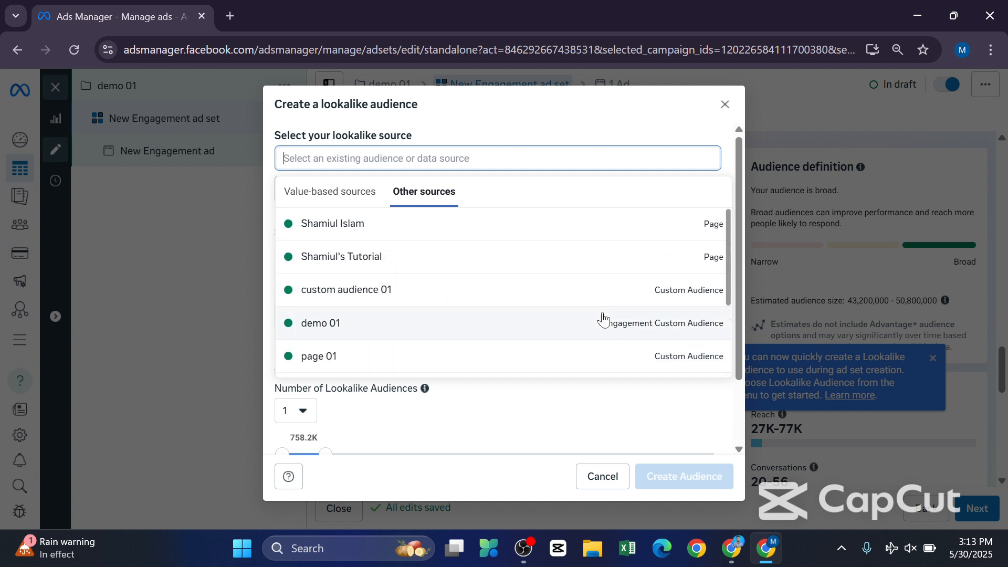
{"action": "scroll", "coordinate": [513, 366], "scroll_direction": "down", "scroll_amount": 3}
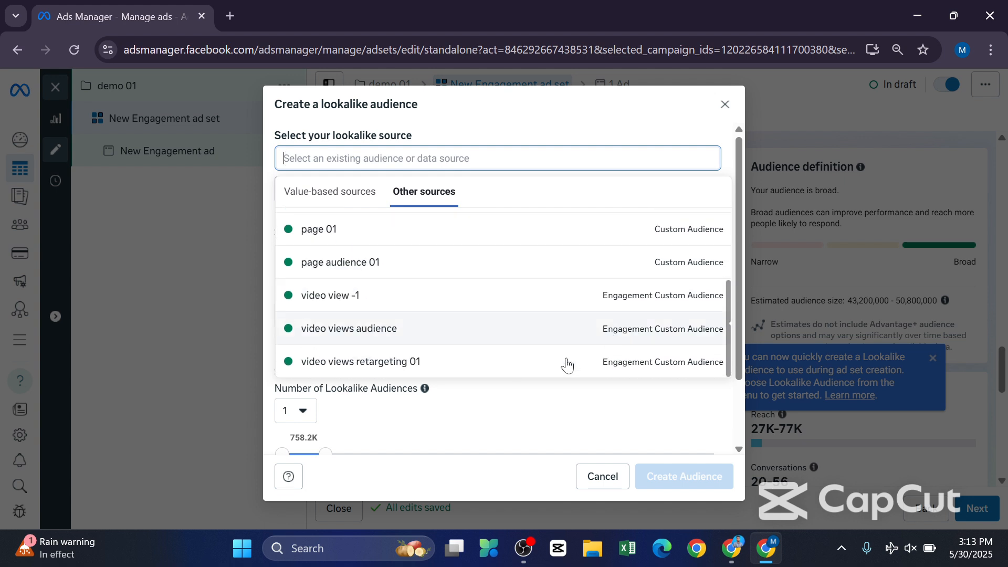
Try to adjust the lookalike audience size on the percentage slider.
{"action": "left_click", "coordinate": [562, 392]}
{"action": "scroll", "coordinate": [476, 216], "scroll_direction": "down", "scroll_amount": 2}
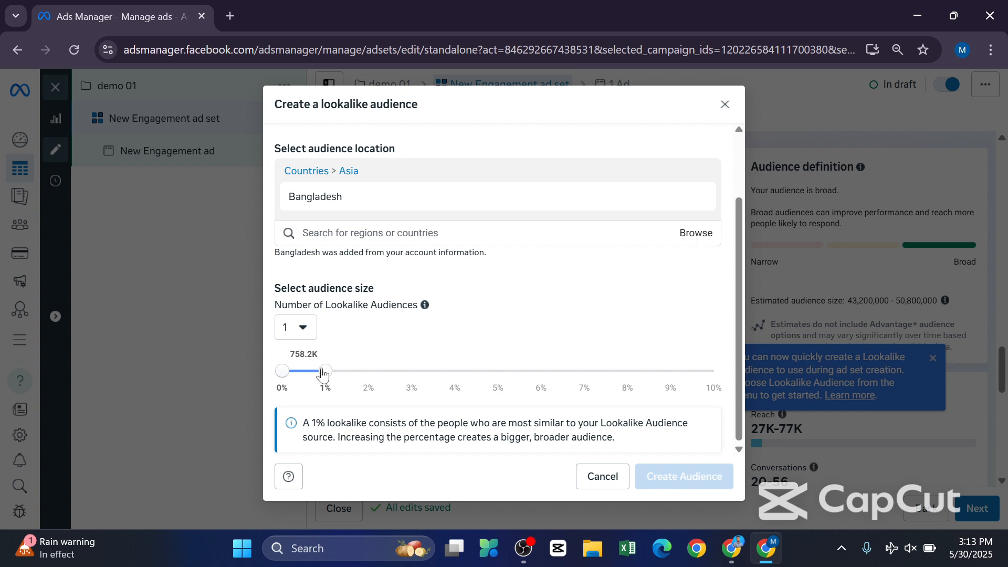
{"action": "mouse_move", "coordinate": [323, 375]}
{"action": "left_mouse_down"}
{"action": "mouse_move", "coordinate": [367, 376]}
{"action": "mouse_move", "coordinate": [340, 378]}
{"action": "left_mouse_up"}
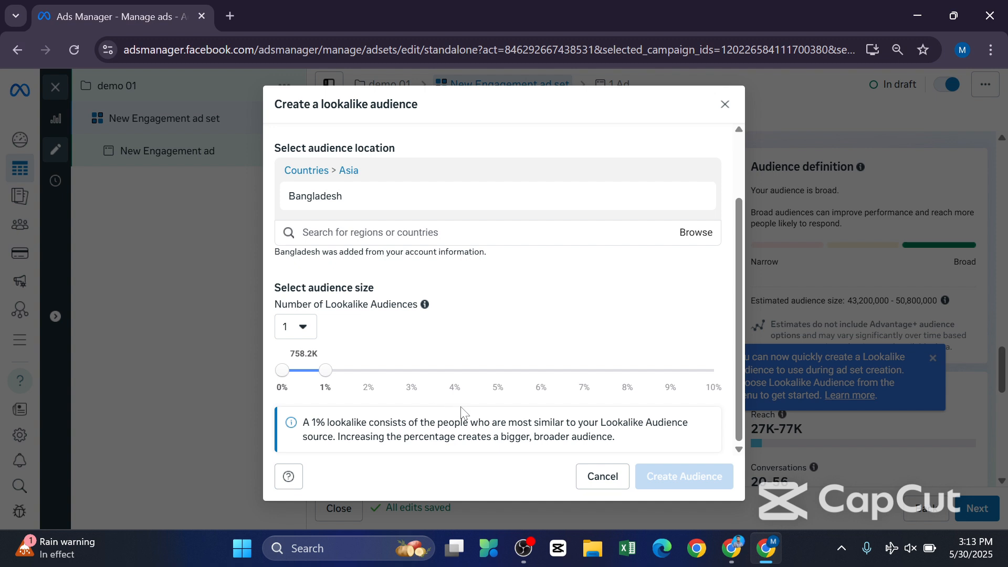
Set the Page bearing the owner's full name as the lookalike source and review the audience location and size settings.
{"action": "scroll", "coordinate": [433, 399], "scroll_direction": "up", "scroll_amount": 2}
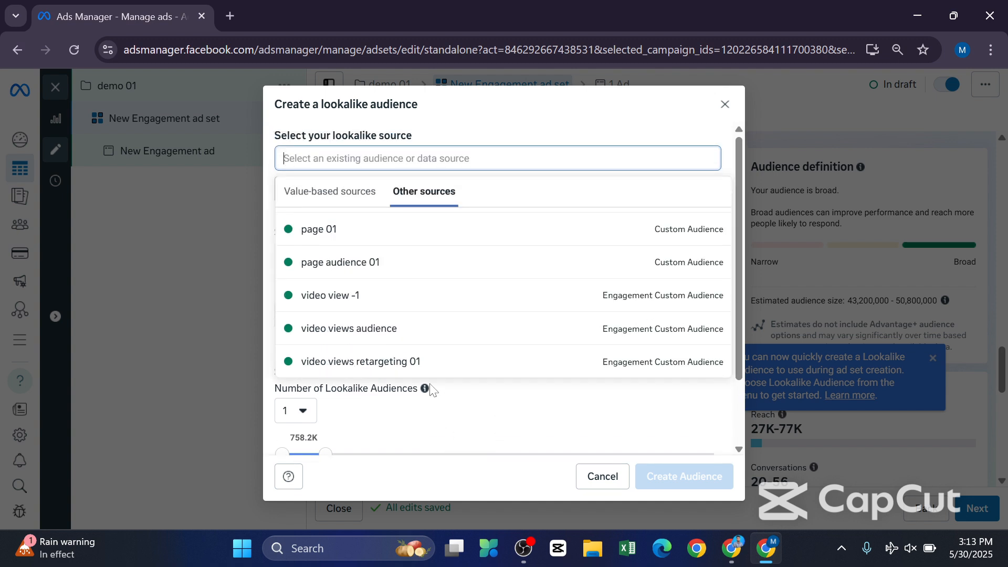
{"action": "scroll", "coordinate": [381, 268], "scroll_direction": "up", "scroll_amount": 3}
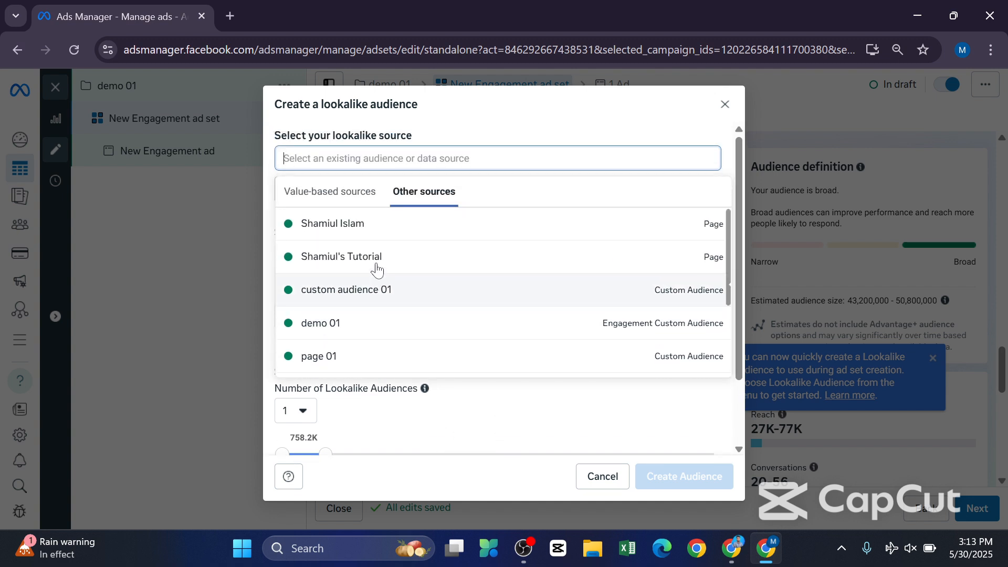
{"action": "left_click", "coordinate": [376, 224]}
{"action": "scroll", "coordinate": [588, 368], "scroll_direction": "down", "scroll_amount": 2}
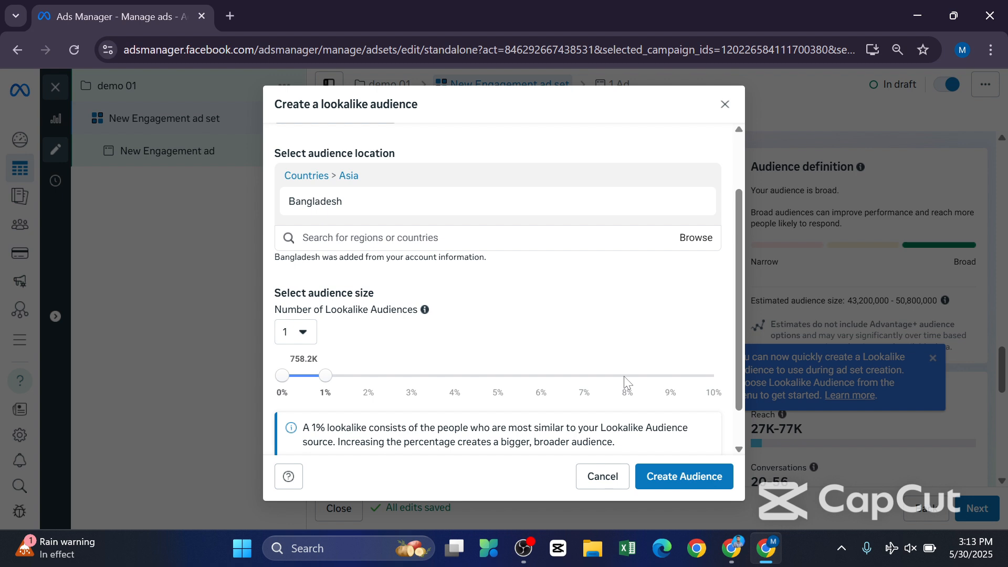
{"action": "scroll", "coordinate": [575, 417], "scroll_direction": "down", "scroll_amount": 1}
{"action": "scroll", "coordinate": [536, 244], "scroll_direction": "up", "scroll_amount": 3}
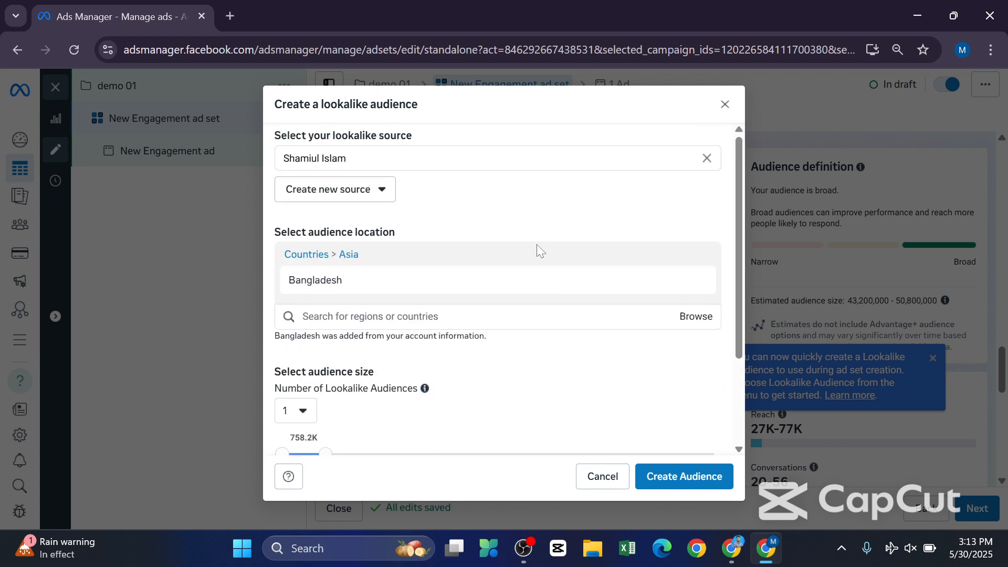
Open the Ads Manager campaign list in a new browser tab and start creating a new campaign.
{"action": "left_click", "coordinate": [235, 8]}
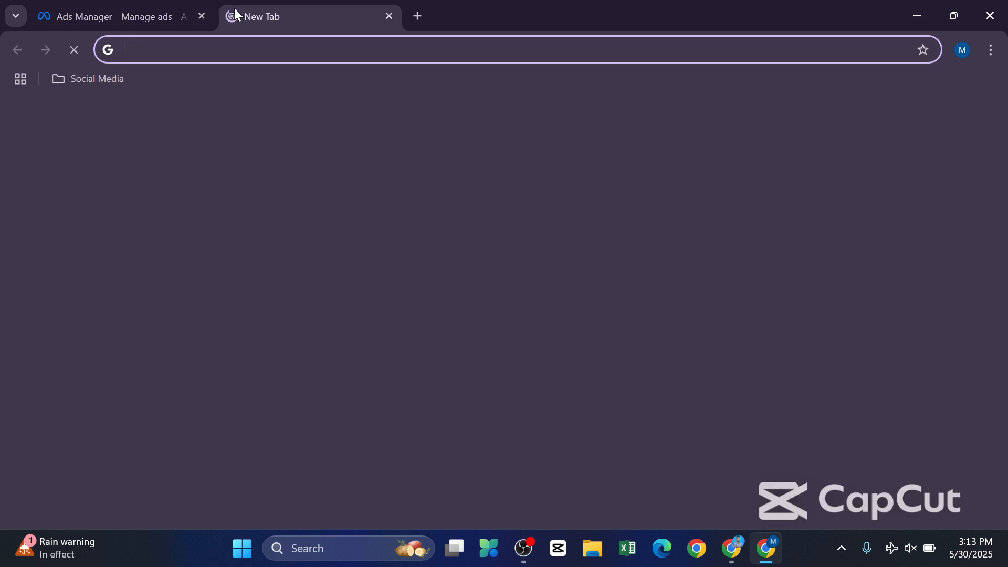
{"action": "left_click", "coordinate": [534, 420]}
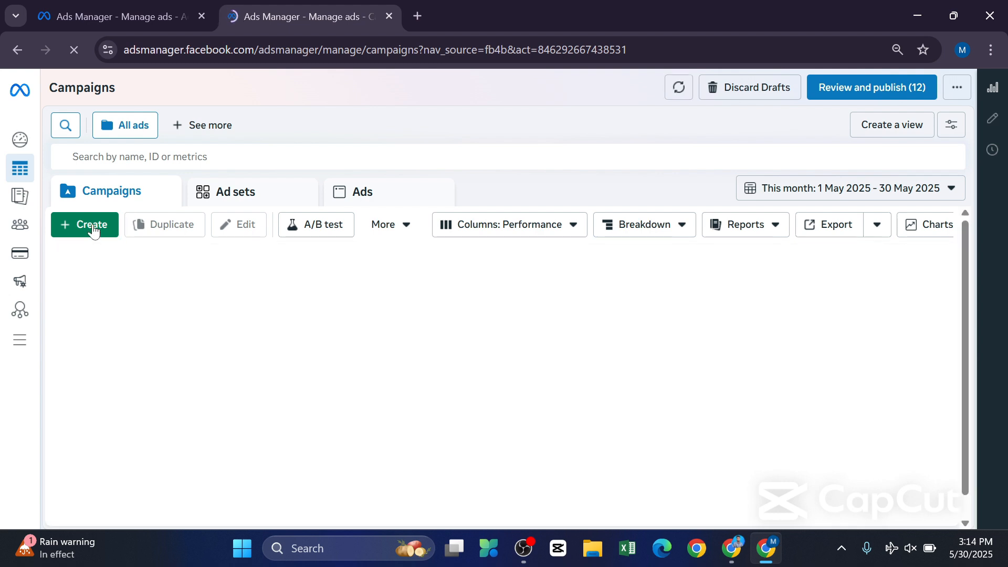
{"action": "left_click", "coordinate": [93, 225]}
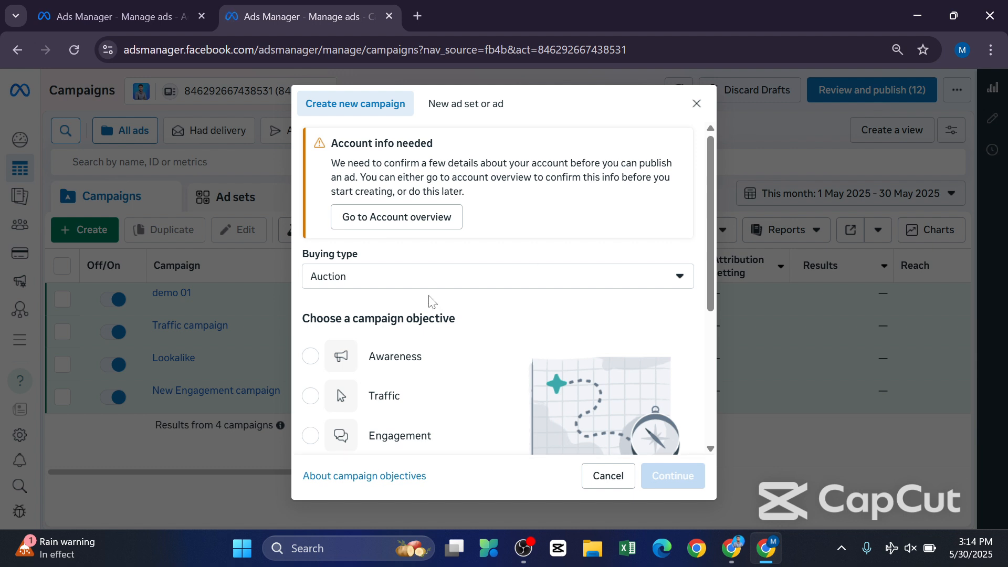
Choose Engagement as the new campaign's objective, keeping the Auction buying type.
{"action": "scroll", "coordinate": [382, 332], "scroll_direction": "down", "scroll_amount": 4}
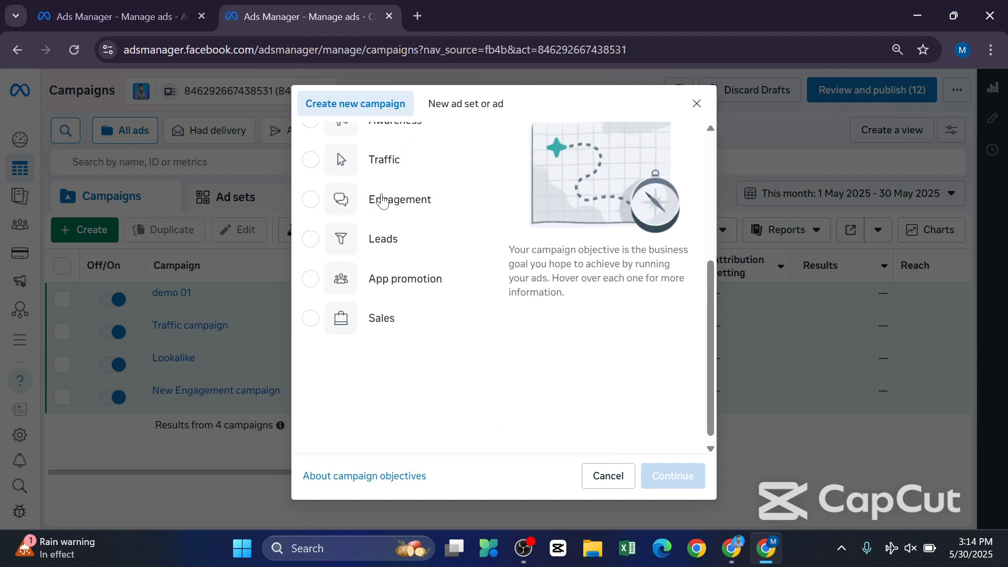
{"action": "left_click", "coordinate": [308, 199]}
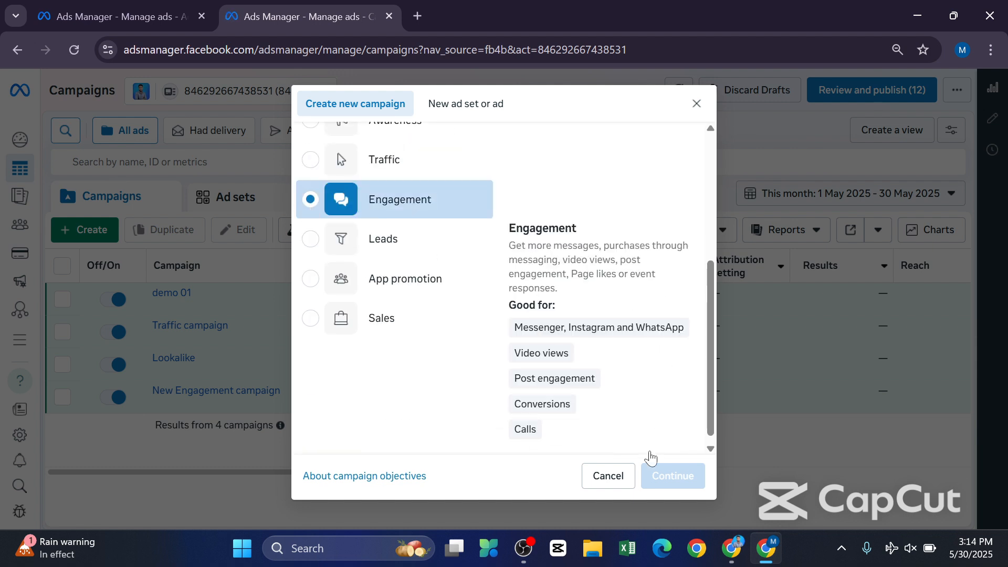
{"action": "scroll", "coordinate": [647, 380], "scroll_direction": "down", "scroll_amount": 1}
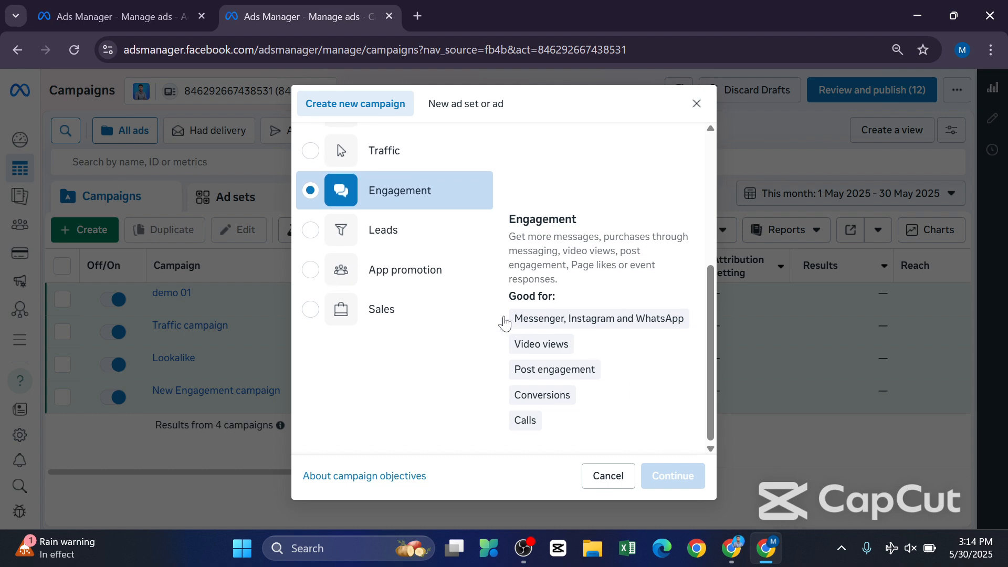
{"action": "scroll", "coordinate": [506, 314], "scroll_direction": "up", "scroll_amount": 4}
{"action": "scroll", "coordinate": [527, 305], "scroll_direction": "down", "scroll_amount": 4}
{"action": "scroll", "coordinate": [470, 281], "scroll_direction": "up", "scroll_amount": 4}
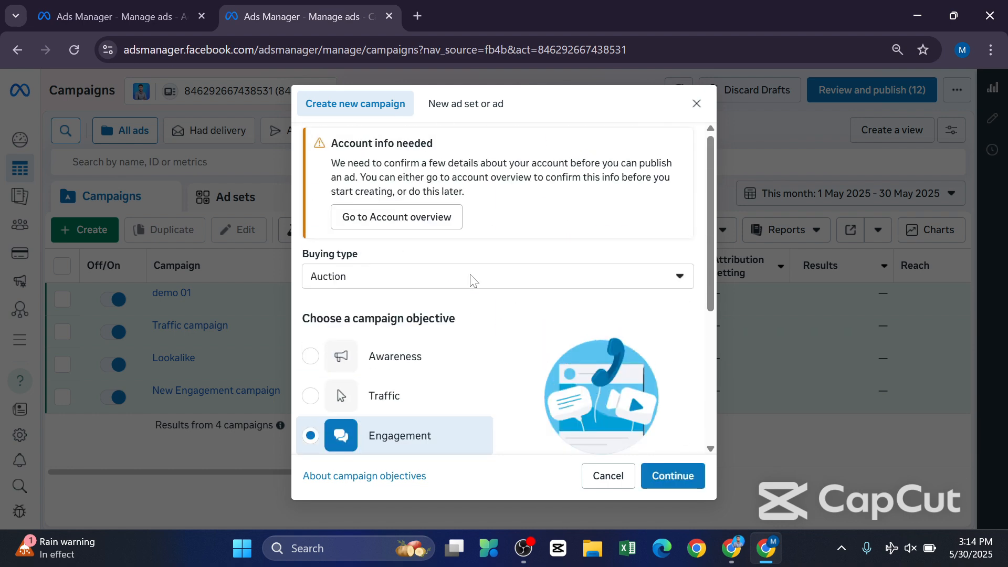
Continue with the Engagement objective and choose the Manual engagement campaign setup.
{"action": "scroll", "coordinate": [603, 436], "scroll_direction": "down", "scroll_amount": 4}
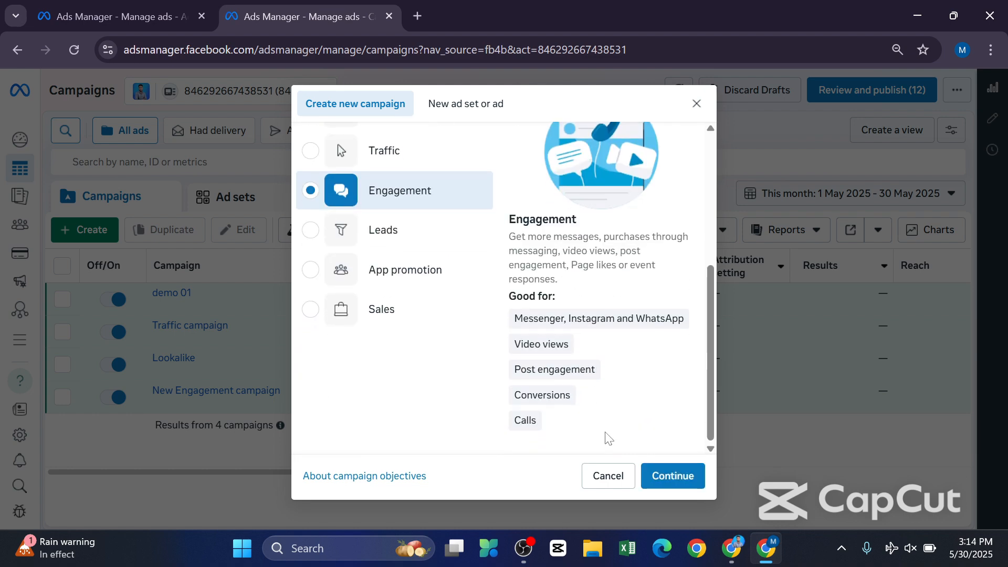
{"action": "left_click", "coordinate": [676, 472]}
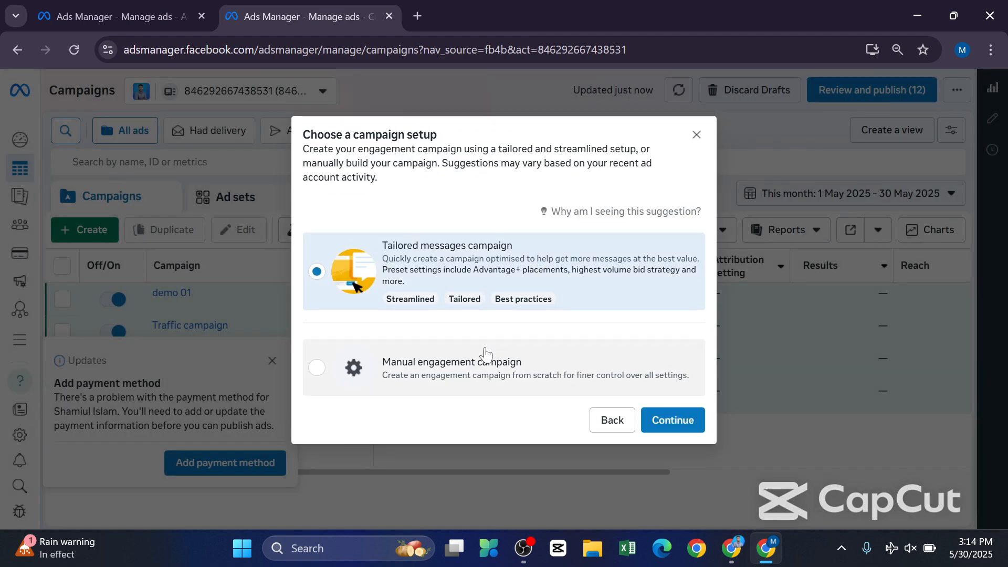
{"action": "left_click", "coordinate": [402, 378]}
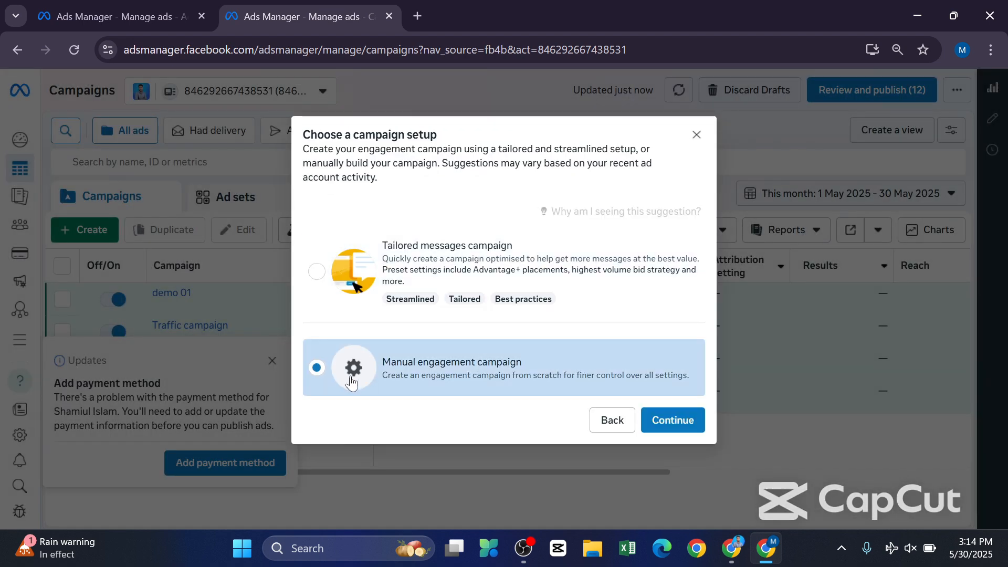
{"action": "left_click", "coordinate": [666, 421]}
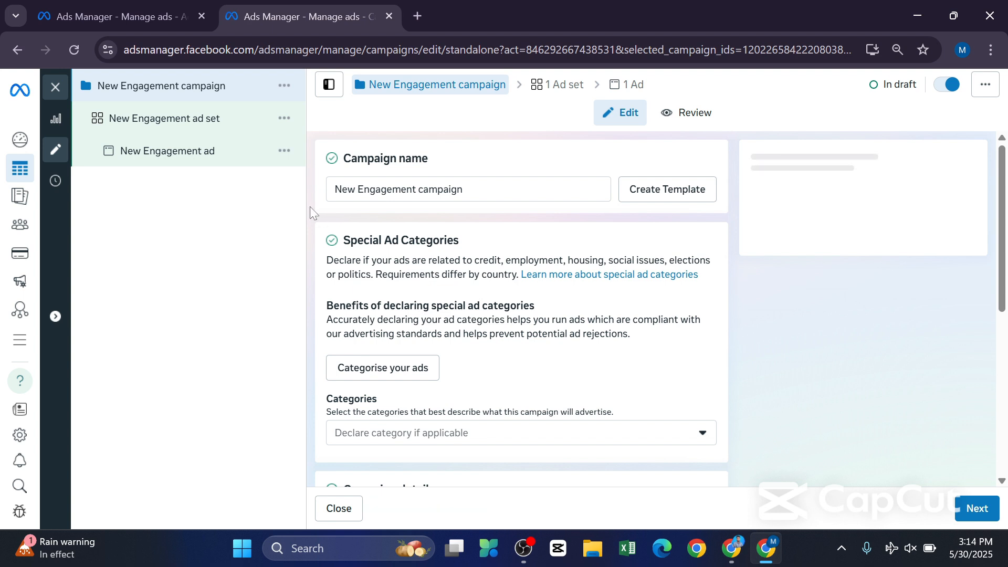
Rename the new engagement campaign as "deomo 02".
{"action": "left_click", "coordinate": [479, 189]}
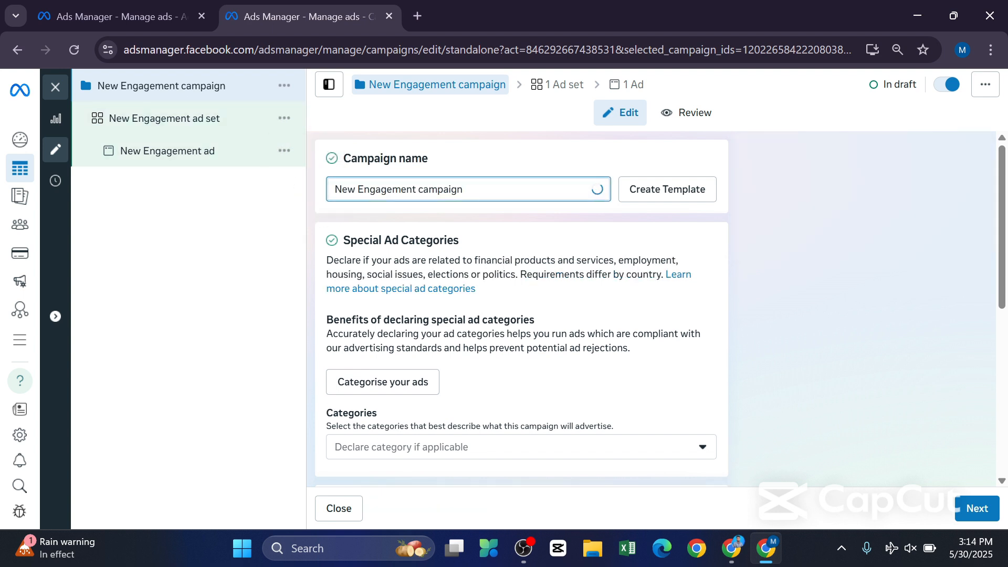
{"action": "key", "text": "BackSpace"}
{"action": "key", "text": "BackSpace"}
{"action": "key", "text": "BackSpace"}
{"action": "key", "text": "BackSpace"}
{"action": "key", "text": "BackSpace"}
{"action": "key", "text": "BackSpace"}
{"action": "key", "text": "BackSpace"}
{"action": "key", "text": "BackSpace"}
{"action": "key", "text": "BackSpace"}
{"action": "key", "text": "BackSpace"}
{"action": "key", "text": "BackSpace"}
{"action": "key", "text": "BackSpace"}
{"action": "key", "text": "BackSpace"}
{"action": "key", "text": "BackSpace"}
{"action": "key", "text": "BackSpace"}
{"action": "key", "text": "BackSpace"}
{"action": "key", "text": "BackSpace"}
{"action": "key", "text": "BackSpace"}
{"action": "key", "text": "BackSpace"}
{"action": "key", "text": "BackSpace"}
{"action": "key", "text": "BackSpace"}
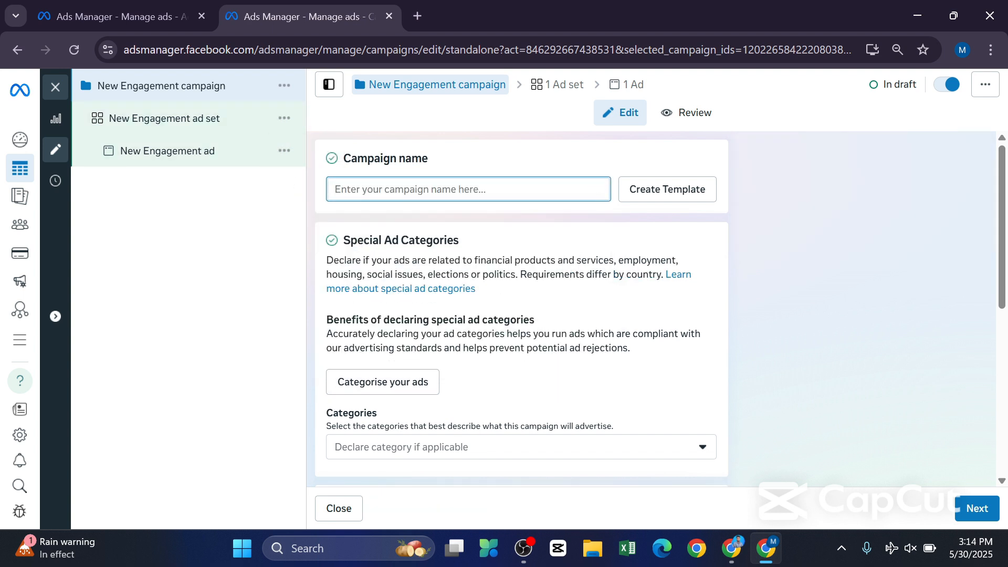
{"action": "type", "text": "deomo"}
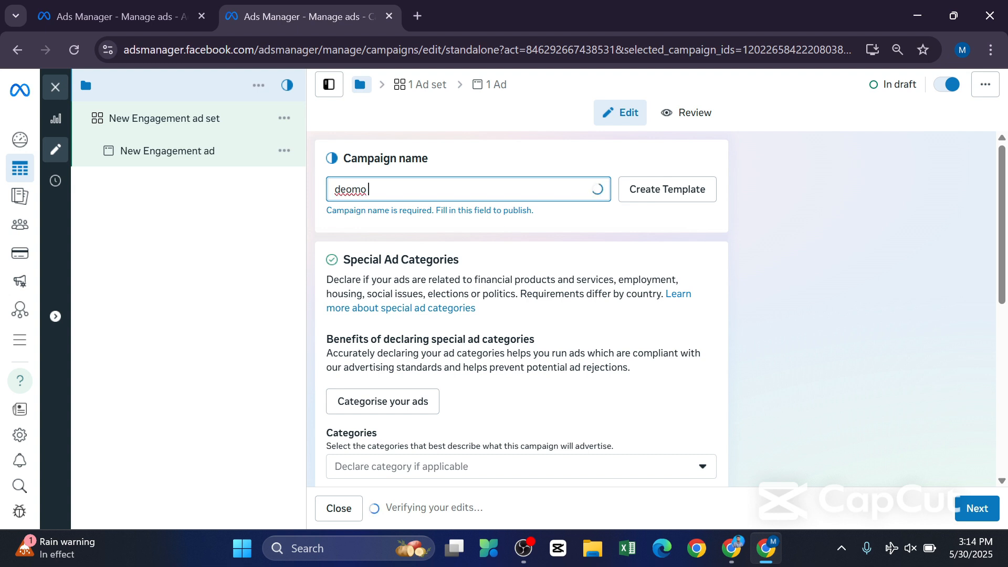
{"action": "type", "text": " 02"}
Review the campaign's special ad categories, details and budget options, and proceed to the ad set settings.
{"action": "scroll", "coordinate": [499, 207], "scroll_direction": "down", "scroll_amount": 2}
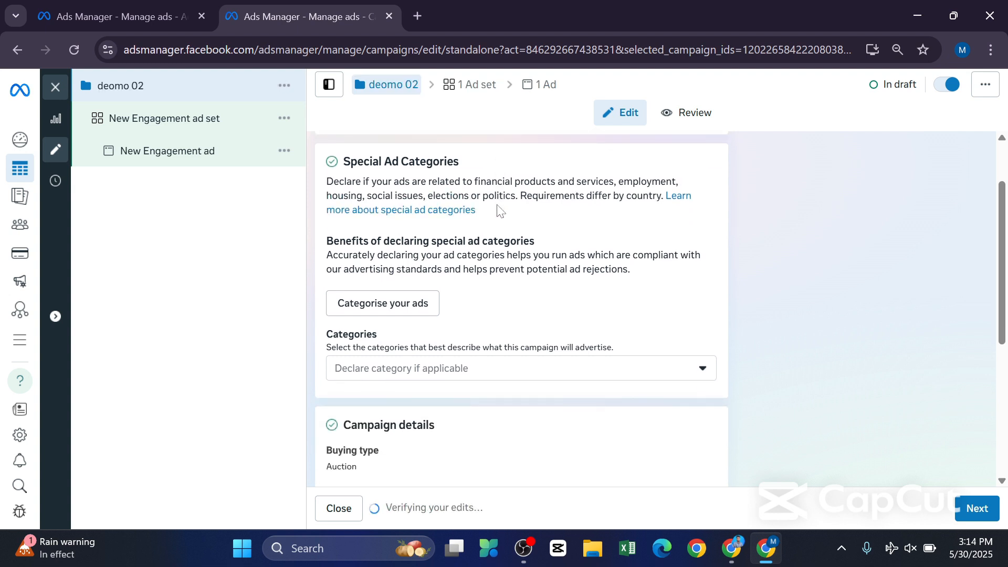
{"action": "scroll", "coordinate": [493, 244], "scroll_direction": "down", "scroll_amount": 2}
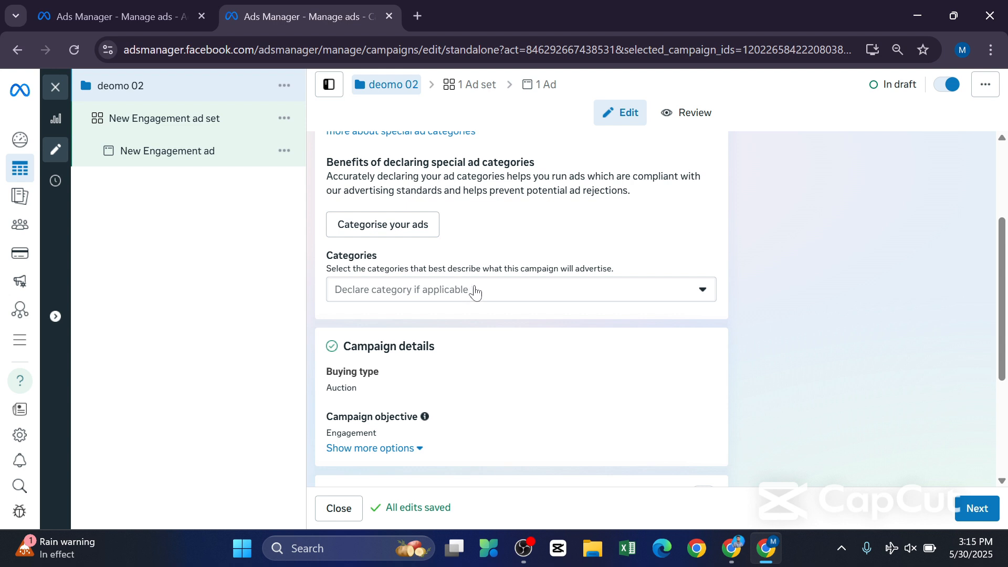
{"action": "scroll", "coordinate": [475, 291], "scroll_direction": "down", "scroll_amount": 1}
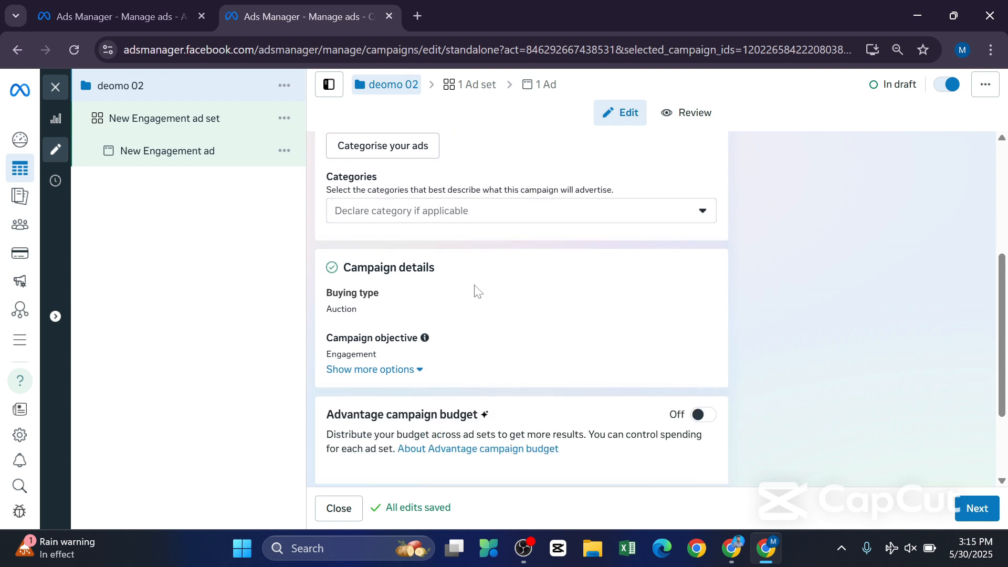
{"action": "scroll", "coordinate": [478, 292], "scroll_direction": "up", "scroll_amount": 1}
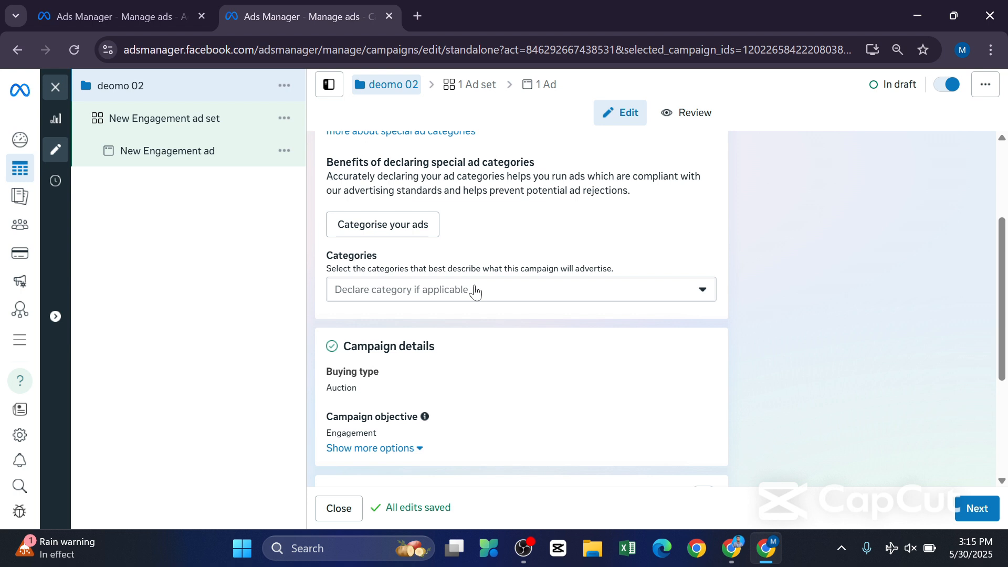
{"action": "scroll", "coordinate": [511, 308], "scroll_direction": "down", "scroll_amount": 1}
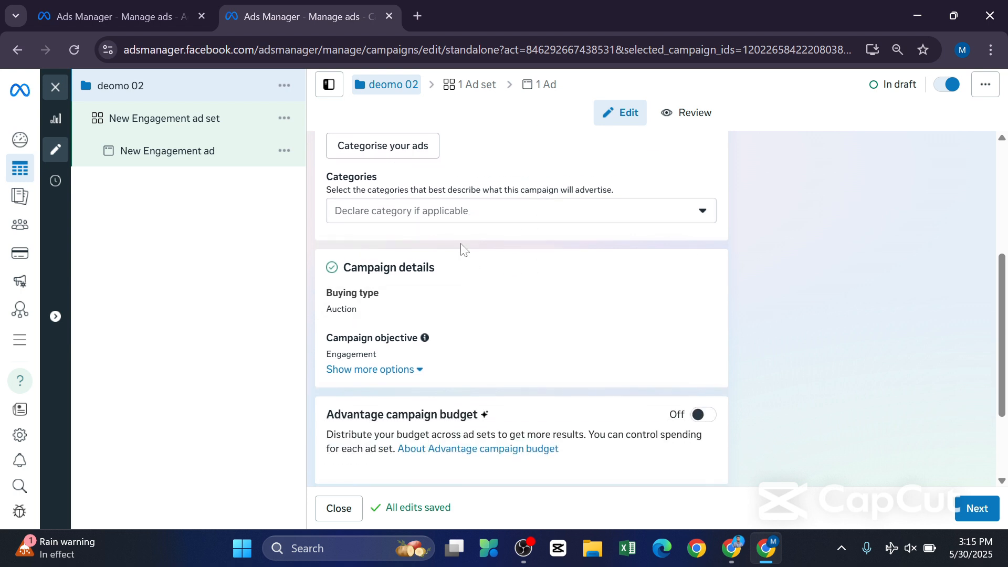
{"action": "scroll", "coordinate": [476, 252], "scroll_direction": "down", "scroll_amount": 2}
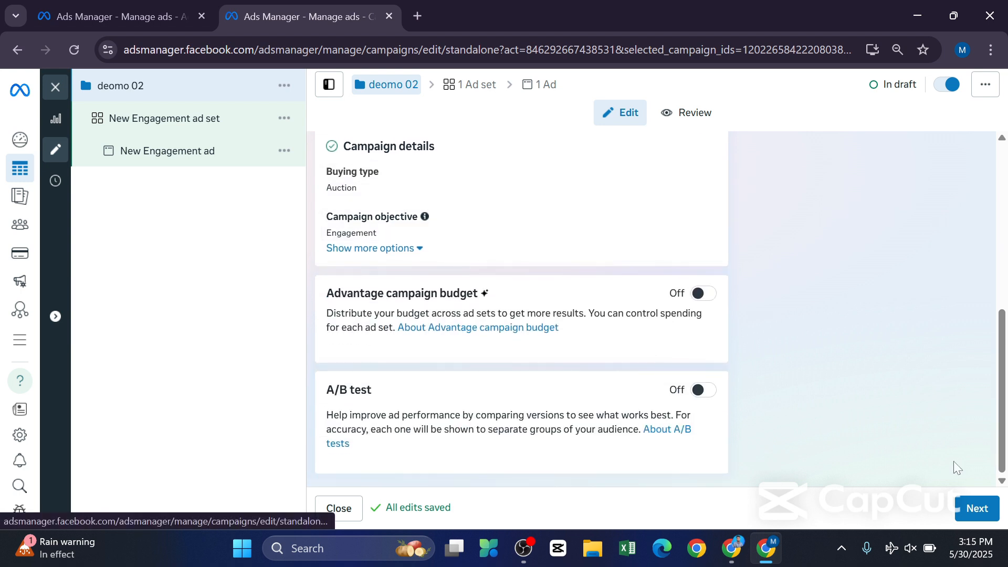
{"action": "left_click", "coordinate": [973, 509]}
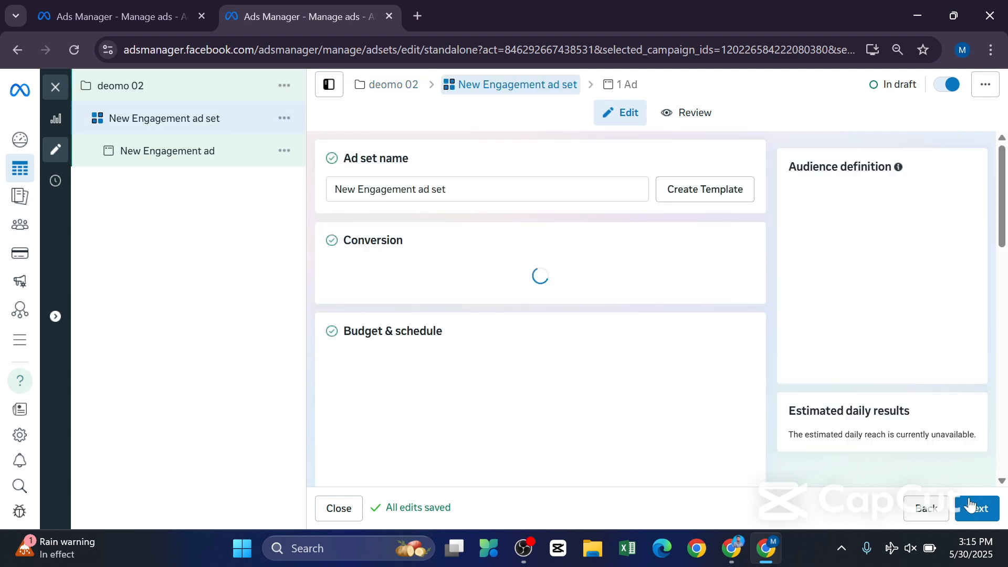
Change the ad set's Facebook Page to the Page bearing the owner's full name.
{"action": "left_click", "coordinate": [467, 195]}
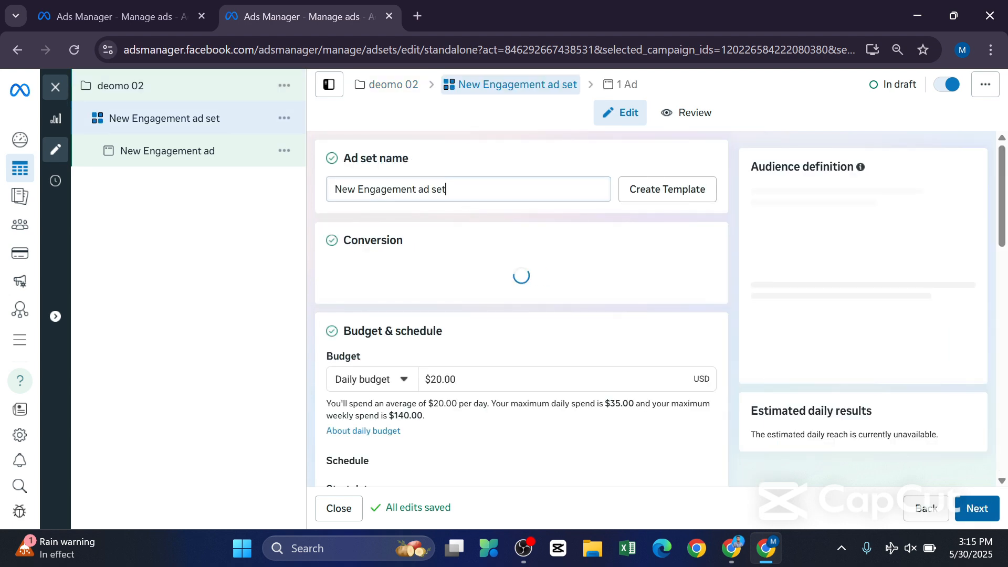
{"action": "scroll", "coordinate": [467, 195], "scroll_direction": "down", "scroll_amount": 2}
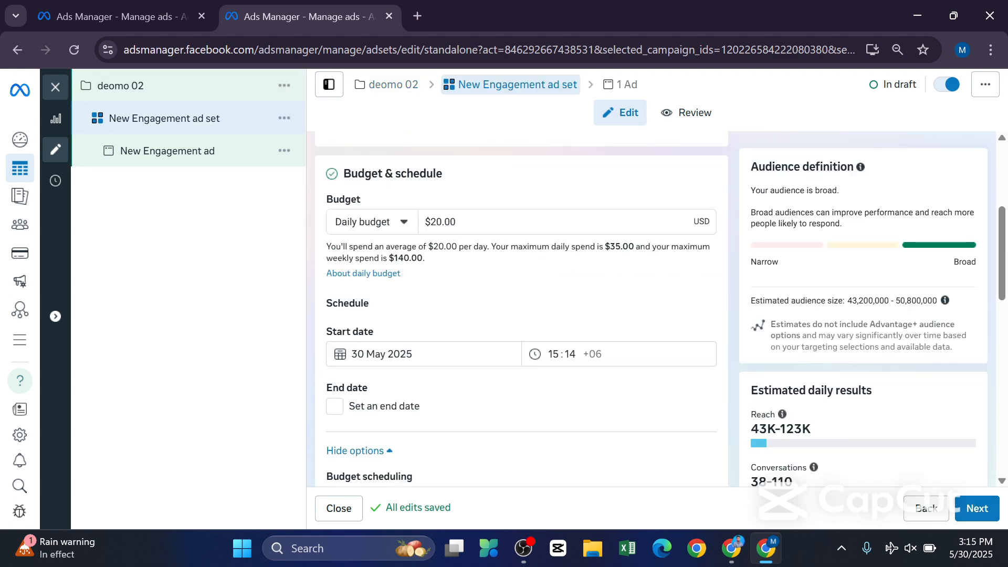
{"action": "scroll", "coordinate": [470, 266], "scroll_direction": "down", "scroll_amount": 5}
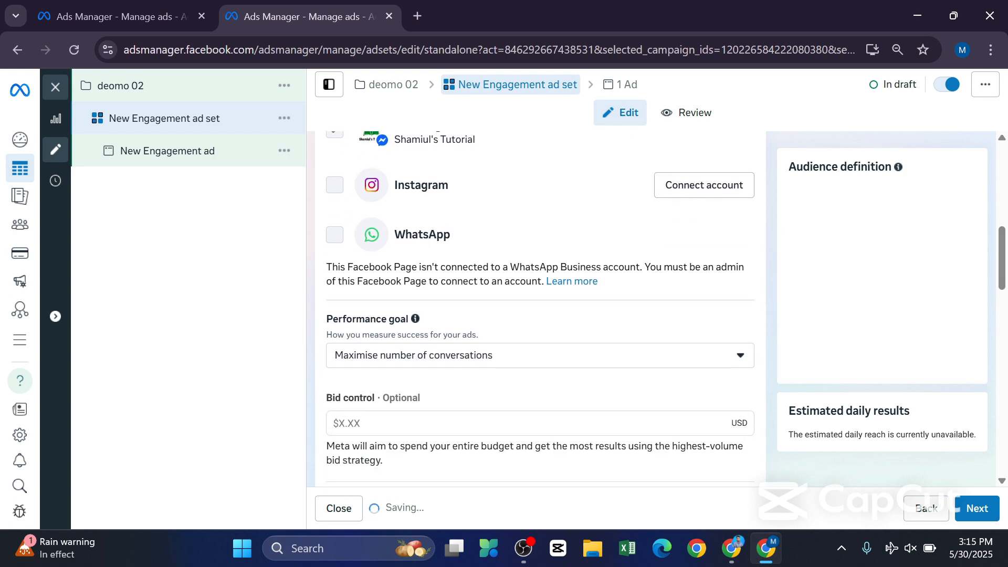
{"action": "scroll", "coordinate": [473, 272], "scroll_direction": "up", "scroll_amount": 3}
{"action": "scroll", "coordinate": [525, 273], "scroll_direction": "up", "scroll_amount": 2}
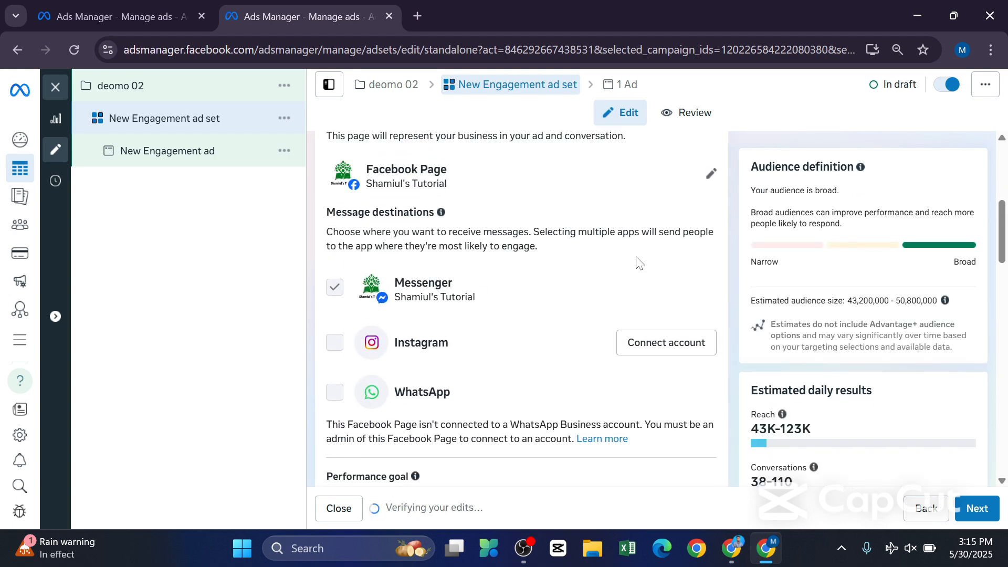
{"action": "left_click", "coordinate": [711, 174]}
{"action": "left_click", "coordinate": [632, 218]}
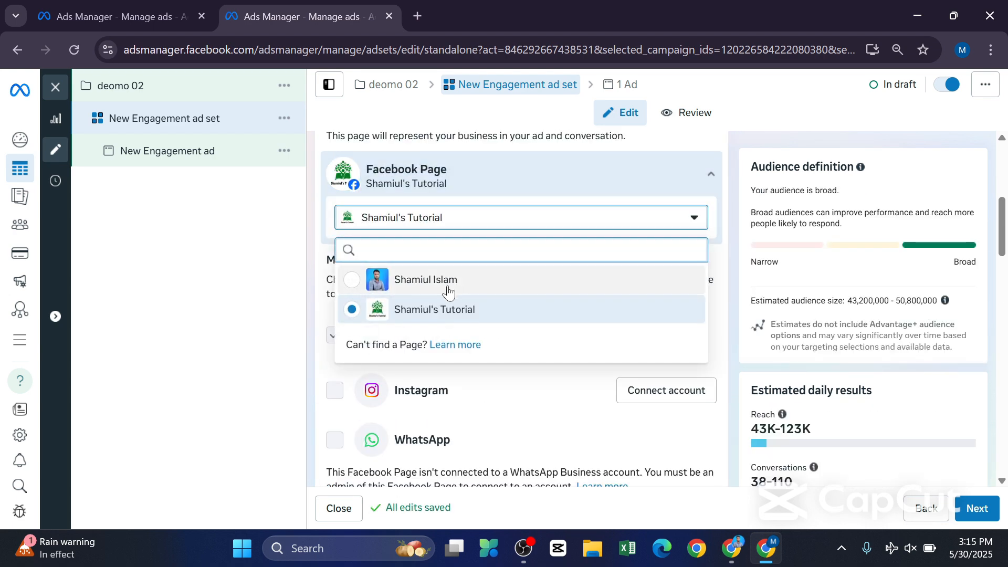
{"action": "left_click", "coordinate": [434, 285]}
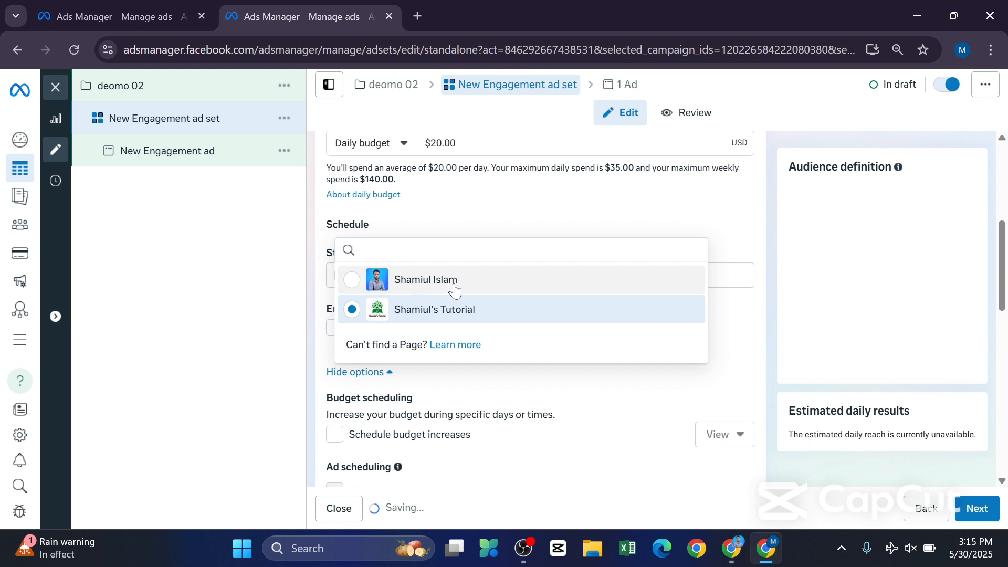
{"action": "left_click", "coordinate": [356, 284]}
Enable an end date in the ad set's schedule, leaving the date itself blank.
{"action": "scroll", "coordinate": [365, 286], "scroll_direction": "down", "scroll_amount": 1}
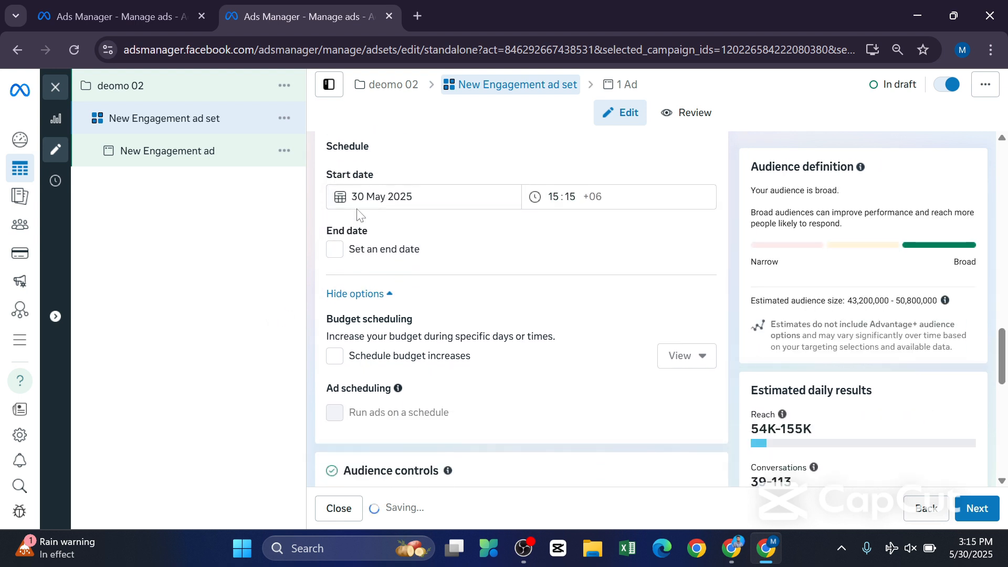
{"action": "left_click", "coordinate": [445, 198]}
{"action": "left_click", "coordinate": [557, 250]}
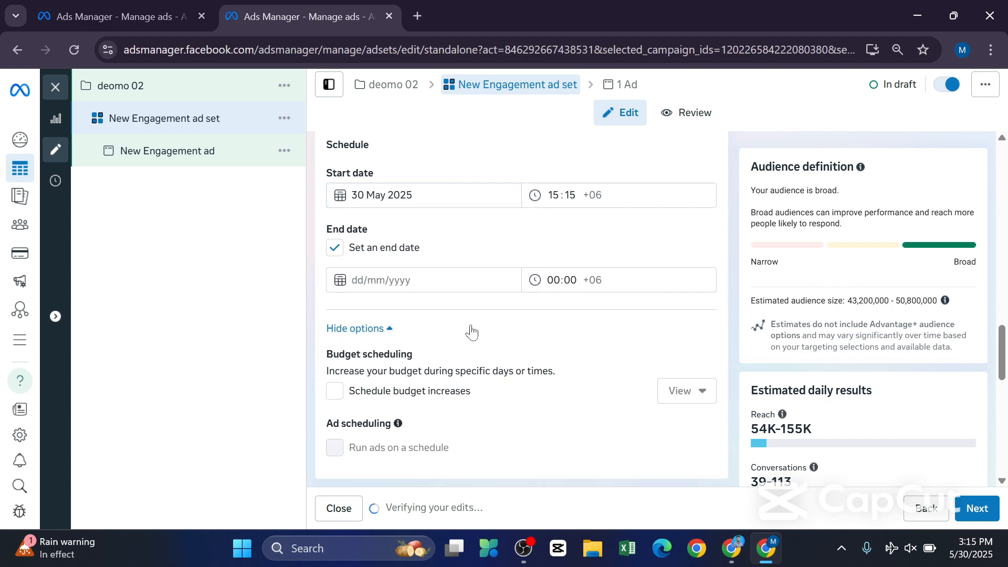
Switch the ad set from Advantage+ audience to the original audience options.
{"action": "scroll", "coordinate": [430, 322], "scroll_direction": "down", "scroll_amount": 3}
{"action": "scroll", "coordinate": [422, 325], "scroll_direction": "down", "scroll_amount": 7}
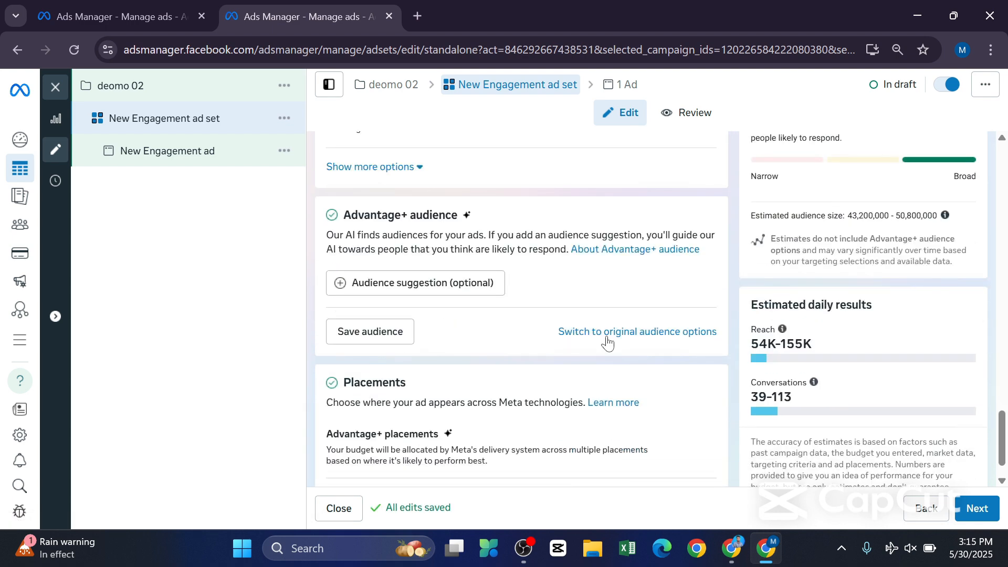
{"action": "left_click", "coordinate": [624, 331]}
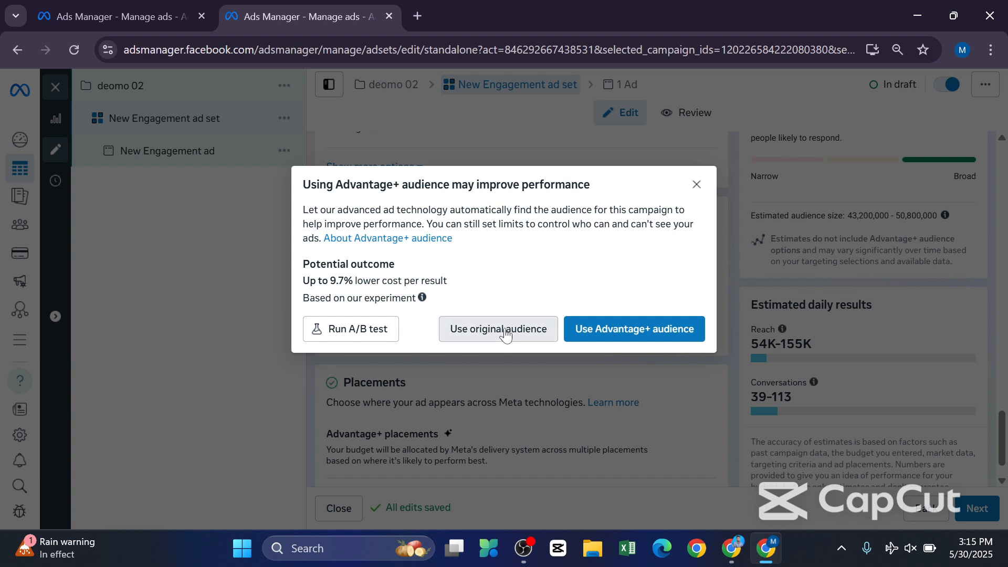
{"action": "left_click", "coordinate": [505, 331]}
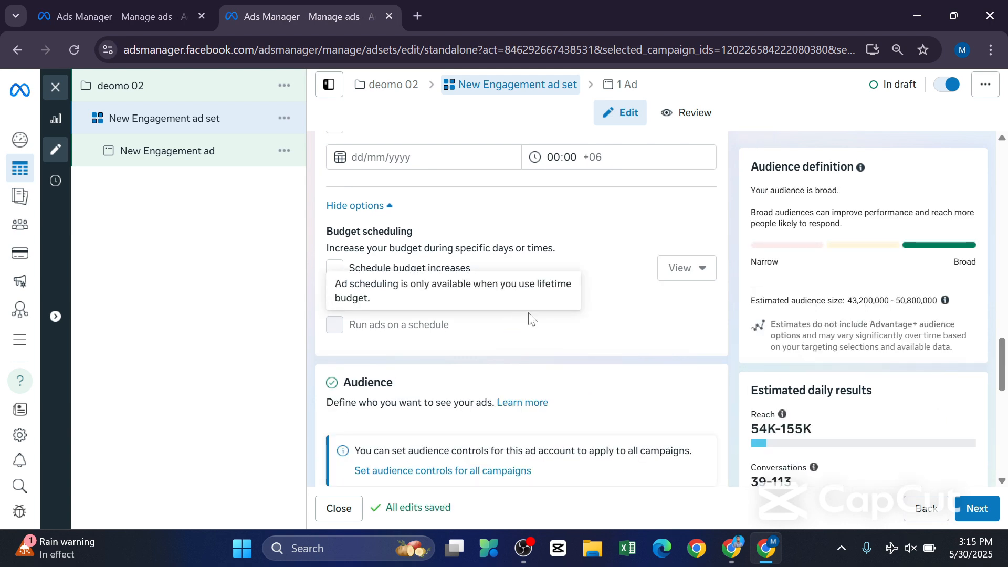
Look over the original audience's targeting options and start creating a new Custom Audience.
{"action": "scroll", "coordinate": [576, 346], "scroll_direction": "down", "scroll_amount": 7}
{"action": "scroll", "coordinate": [581, 352], "scroll_direction": "down", "scroll_amount": 8}
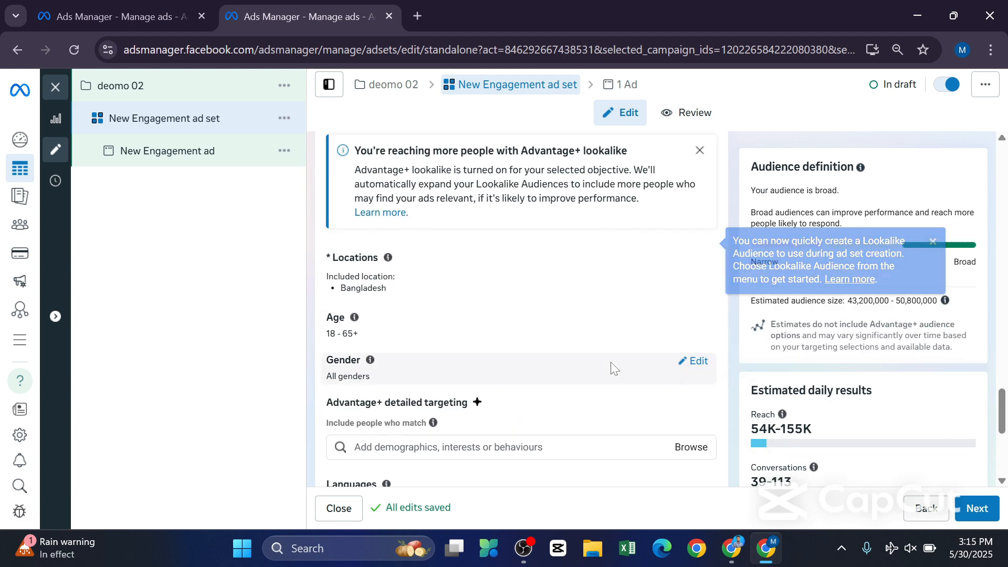
{"action": "scroll", "coordinate": [611, 367], "scroll_direction": "down", "scroll_amount": 2}
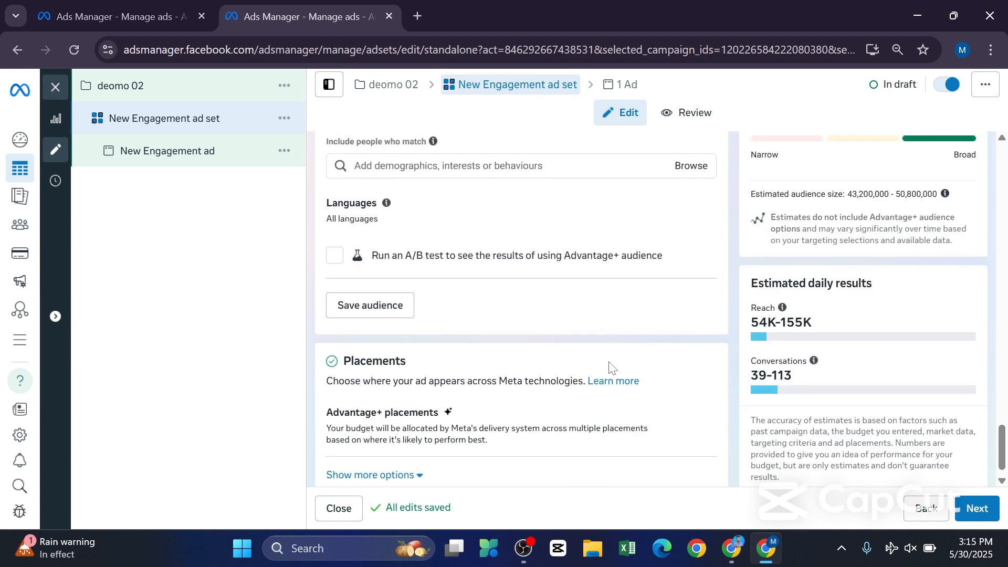
{"action": "scroll", "coordinate": [609, 366], "scroll_direction": "up", "scroll_amount": 6}
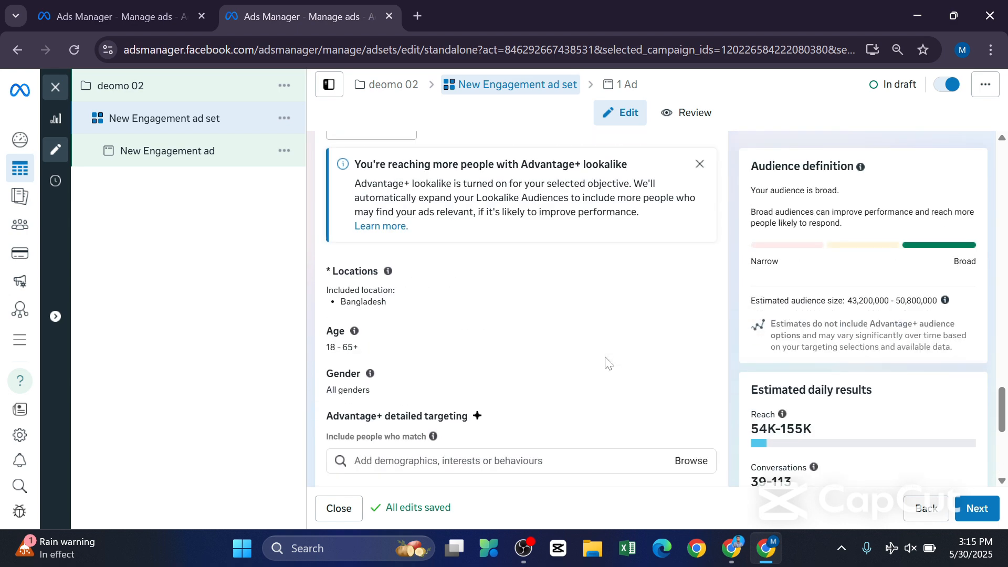
{"action": "scroll", "coordinate": [619, 361], "scroll_direction": "up", "scroll_amount": 4}
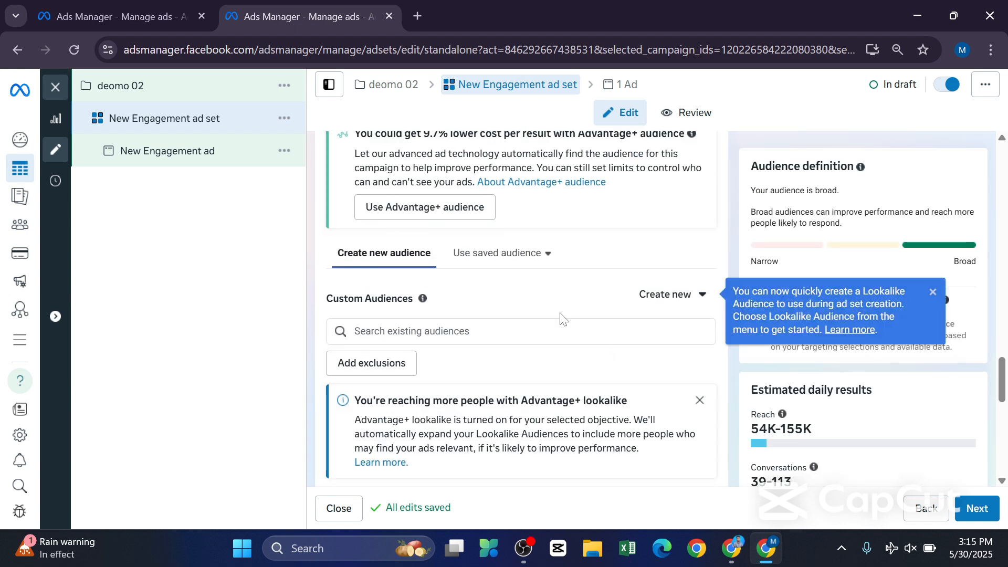
{"action": "left_click", "coordinate": [645, 297]}
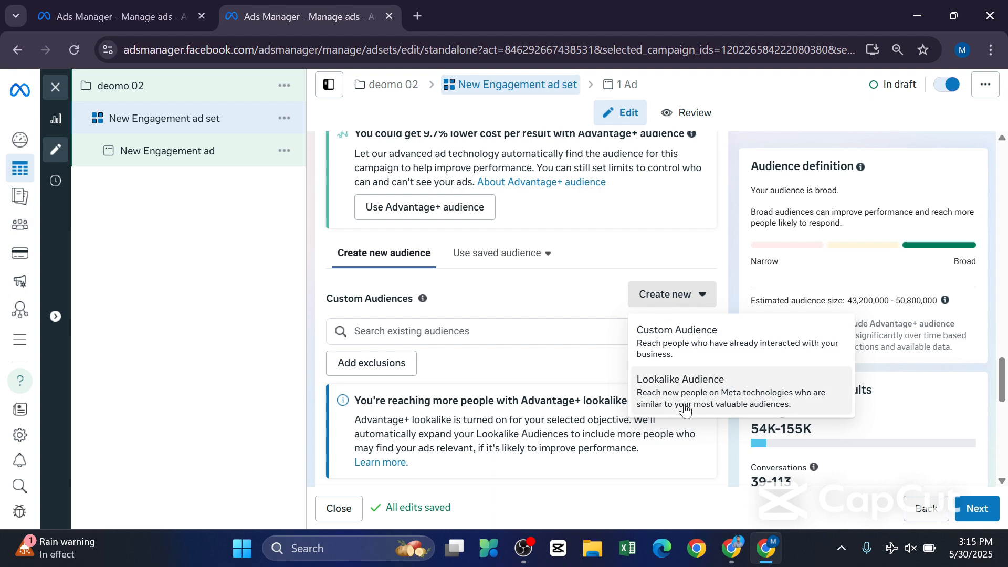
{"action": "left_click", "coordinate": [678, 349]}
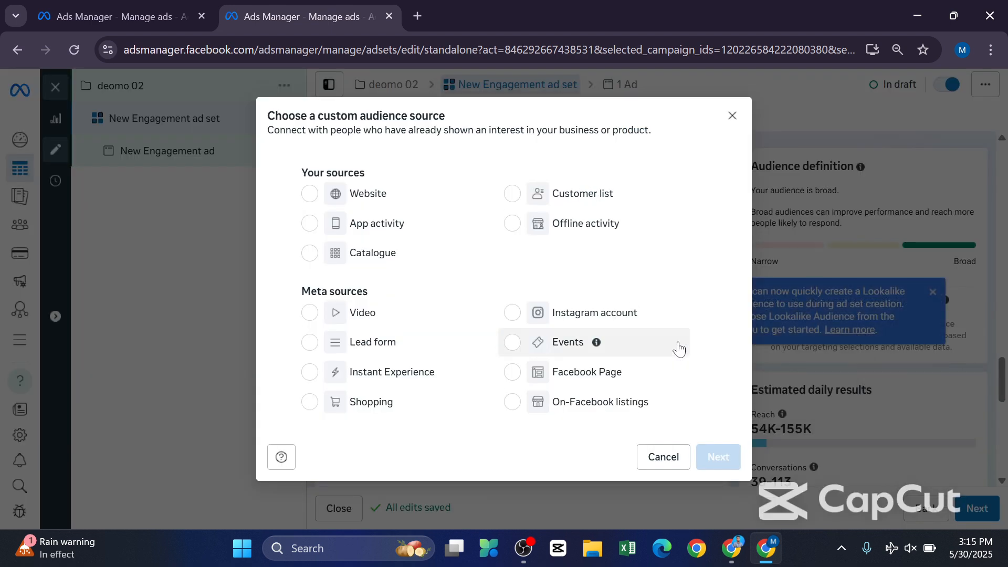
Choose Video as the custom audience source and set its engagement type to people who completed or viewed at least 15 seconds (ThruPlay).
{"action": "left_click", "coordinate": [377, 316]}
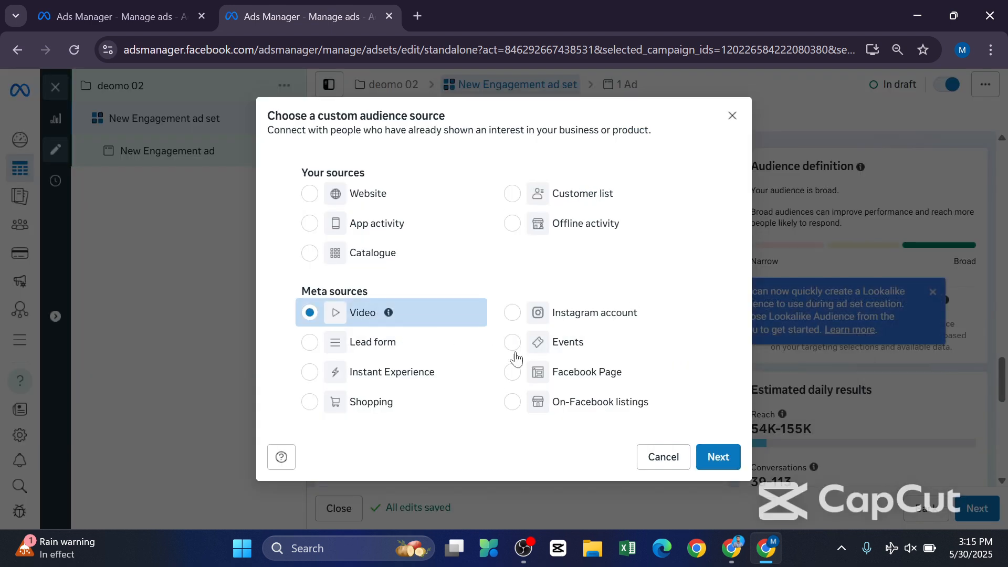
{"action": "left_click", "coordinate": [711, 466]}
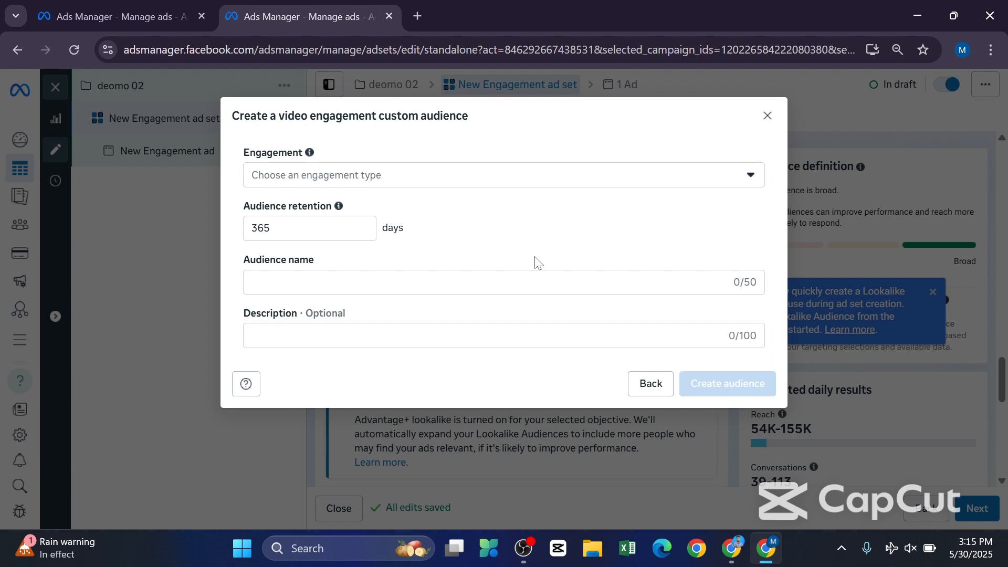
{"action": "left_click", "coordinate": [400, 175]}
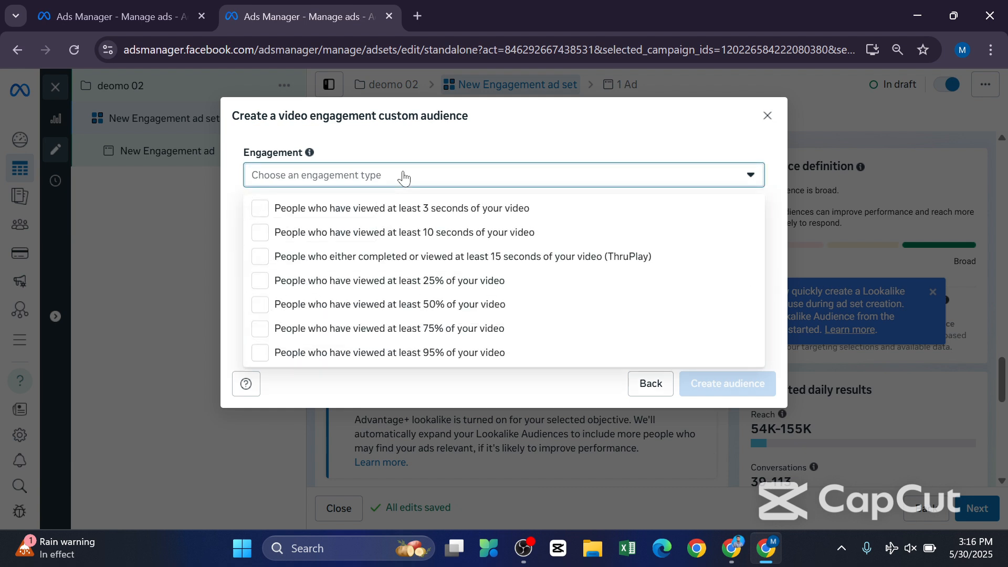
{"action": "left_click", "coordinate": [404, 256]}
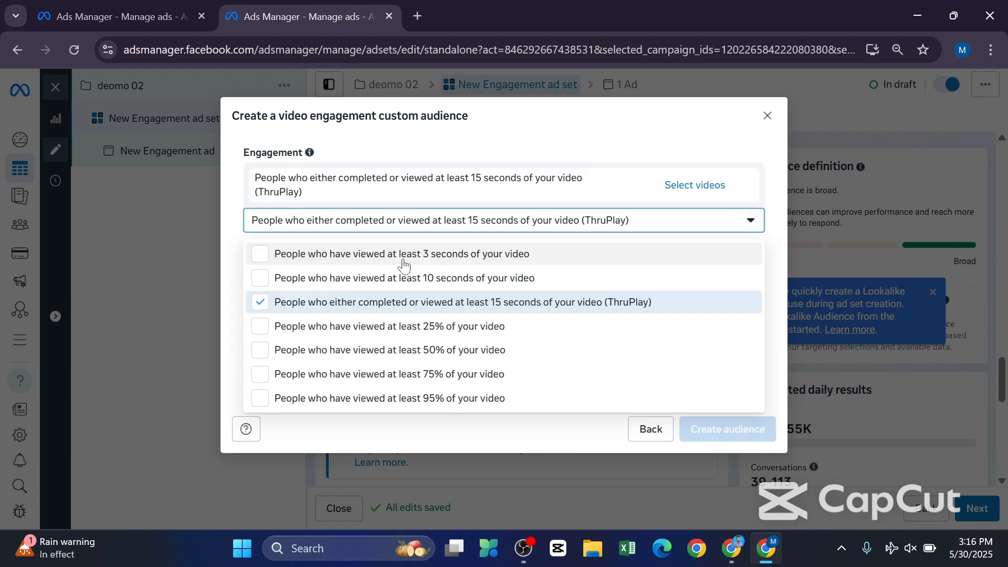
Open the video selection for the ThruPlay engagement and switch the Facebook Page to the one under the business account instead of Personal.
{"action": "left_click", "coordinate": [676, 187]}
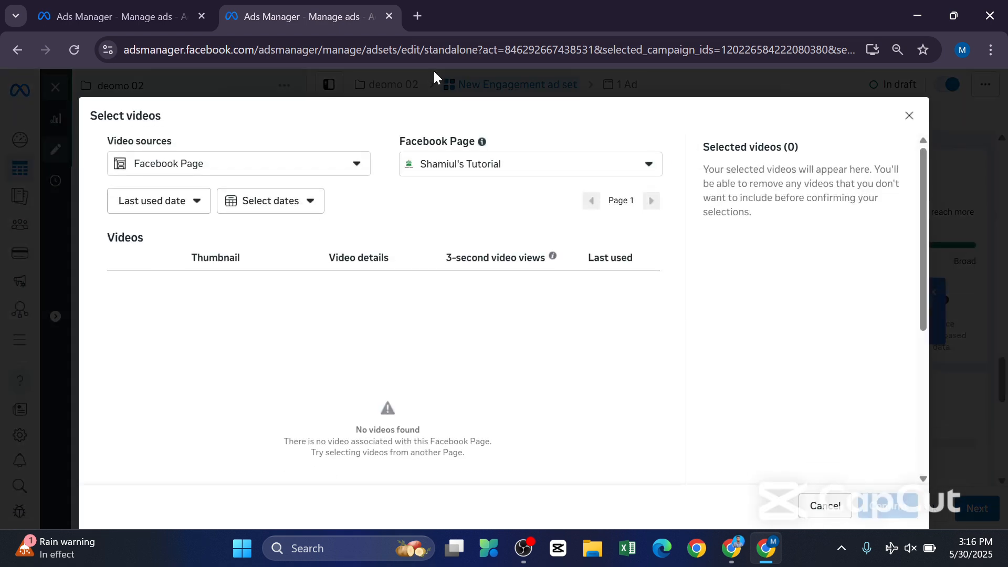
{"action": "left_click", "coordinate": [357, 167]}
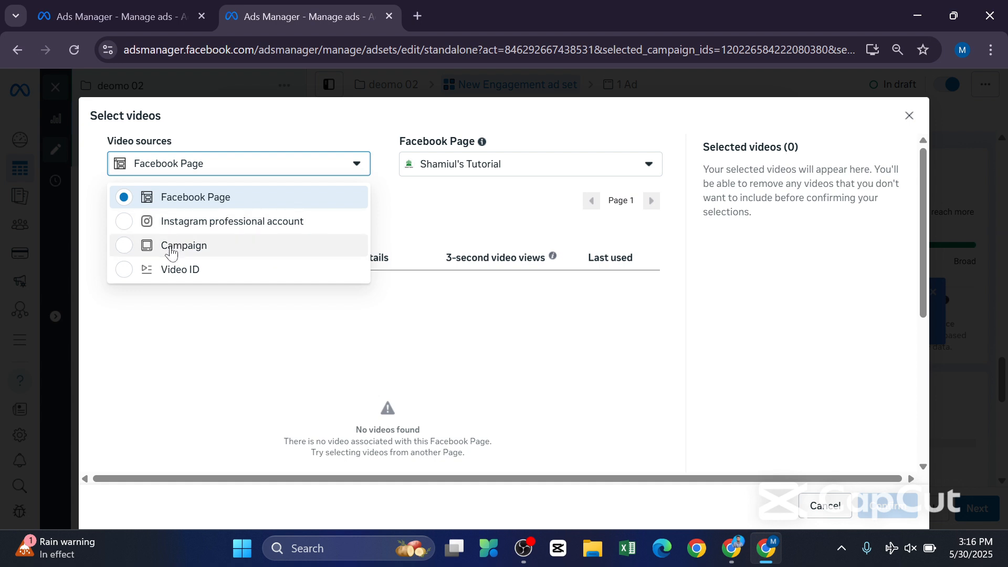
{"action": "left_click", "coordinate": [532, 166]}
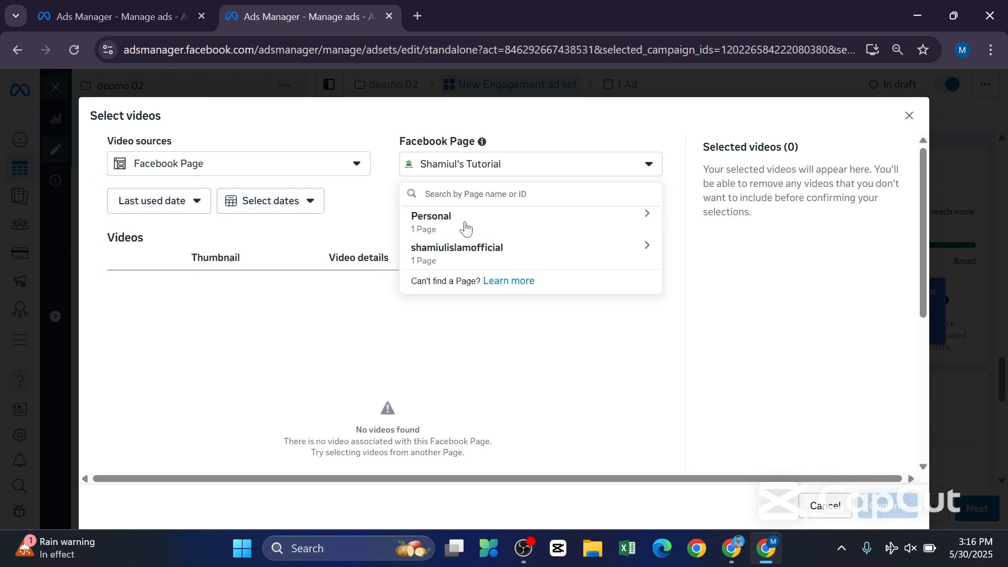
{"action": "left_click", "coordinate": [471, 254]}
{"action": "left_click", "coordinate": [475, 284]}
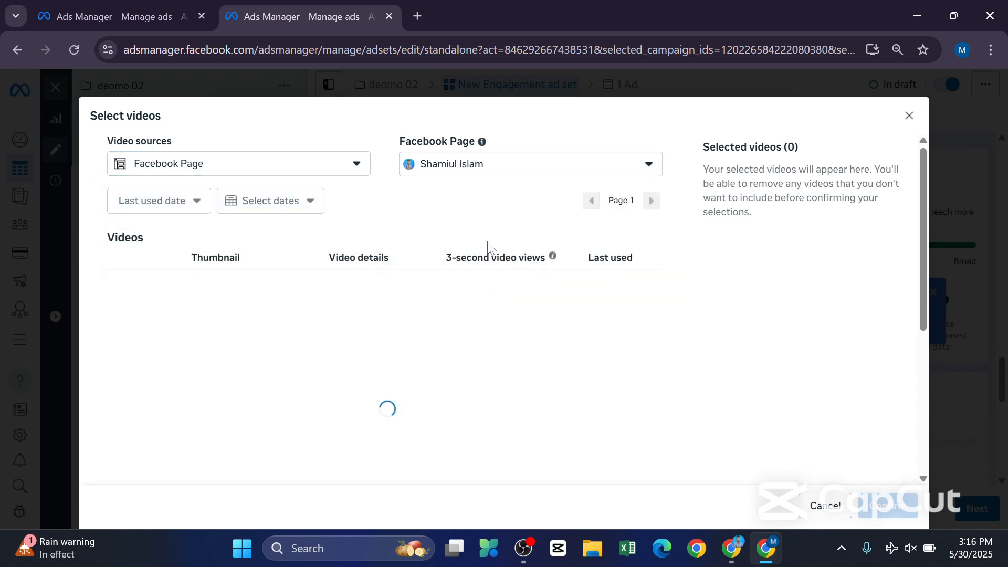
Keep Facebook Page as the video source, select the second Event Marketing Campaign video and confirm the selection.
{"action": "left_click", "coordinate": [248, 172]}
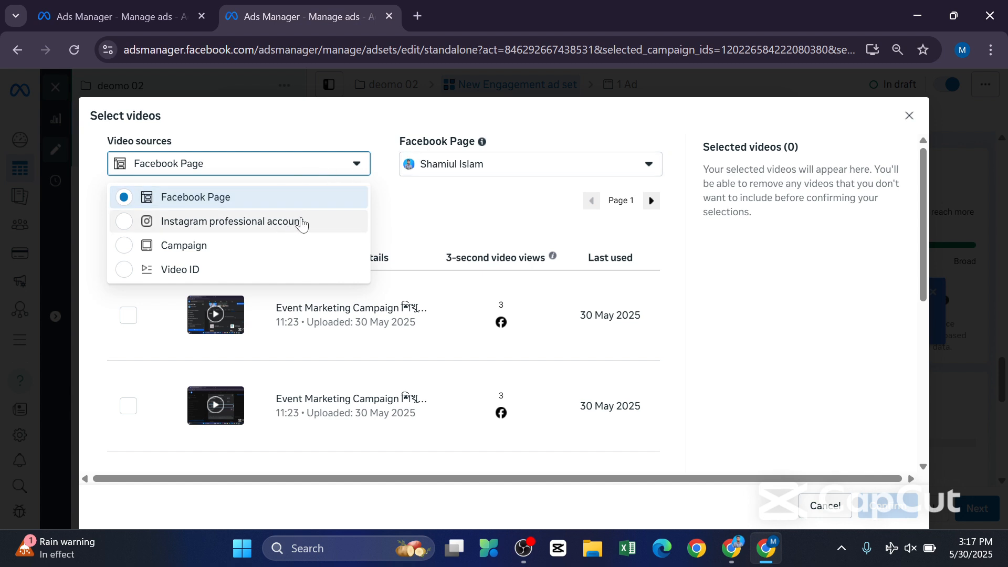
{"action": "left_click", "coordinate": [210, 199]}
{"action": "scroll", "coordinate": [646, 262], "scroll_direction": "down", "scroll_amount": 6}
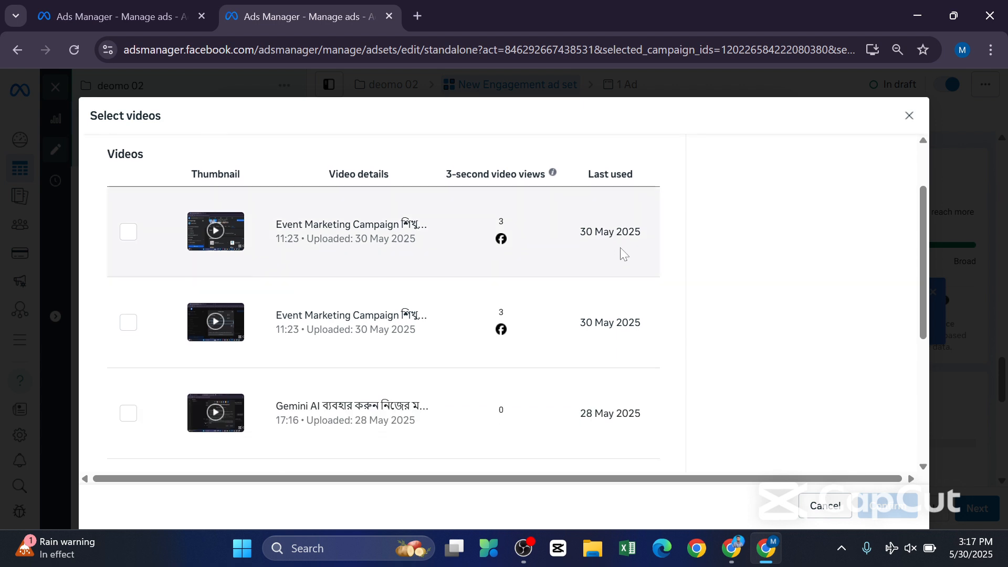
{"action": "scroll", "coordinate": [580, 333], "scroll_direction": "up", "scroll_amount": 6}
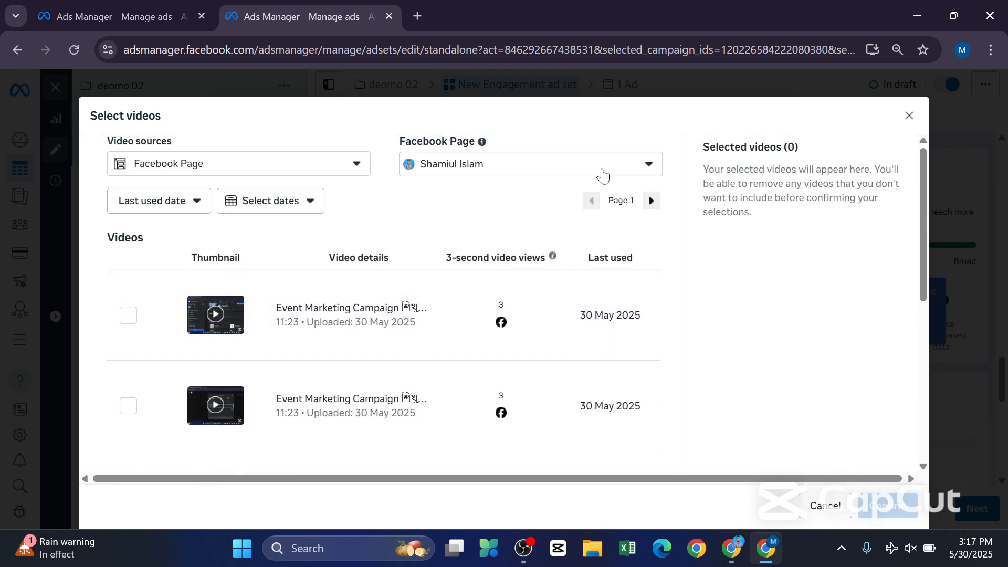
{"action": "scroll", "coordinate": [504, 244], "scroll_direction": "down", "scroll_amount": 2}
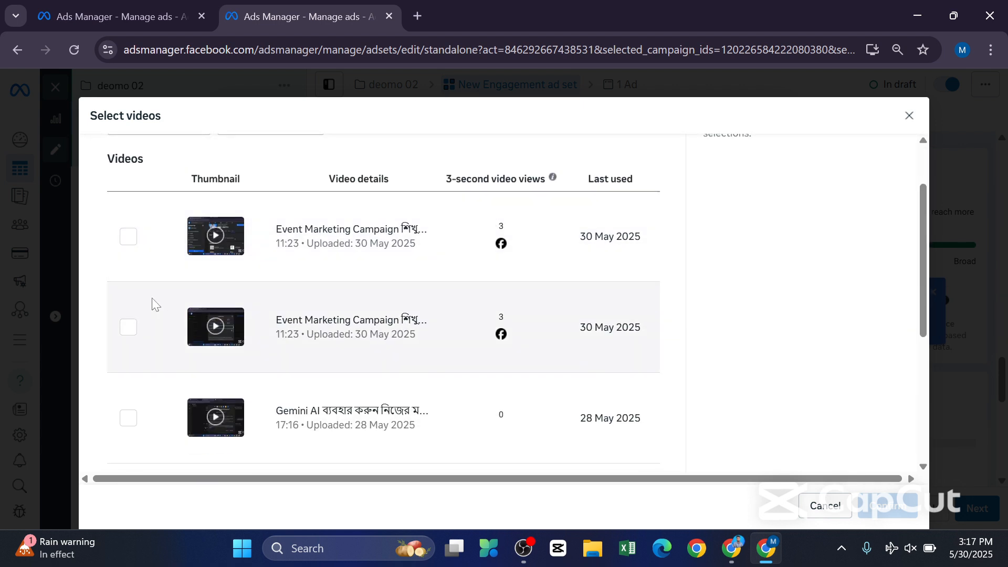
{"action": "left_click", "coordinate": [128, 328]}
{"action": "left_click", "coordinate": [892, 508]}
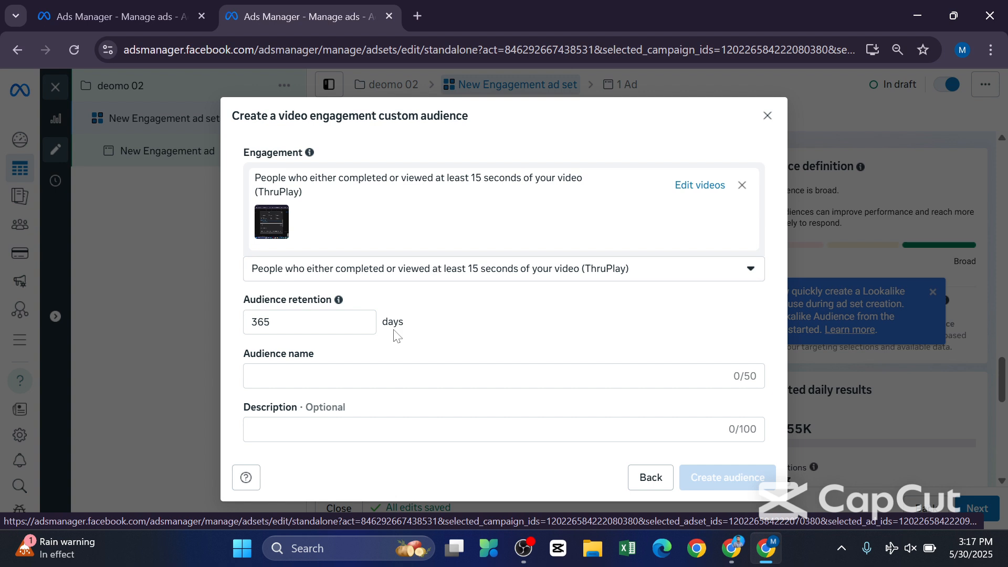
Set the video engagement audience's retention to 90 days.
{"action": "left_click", "coordinate": [299, 322]}
{"action": "key", "text": "BackSpace"}
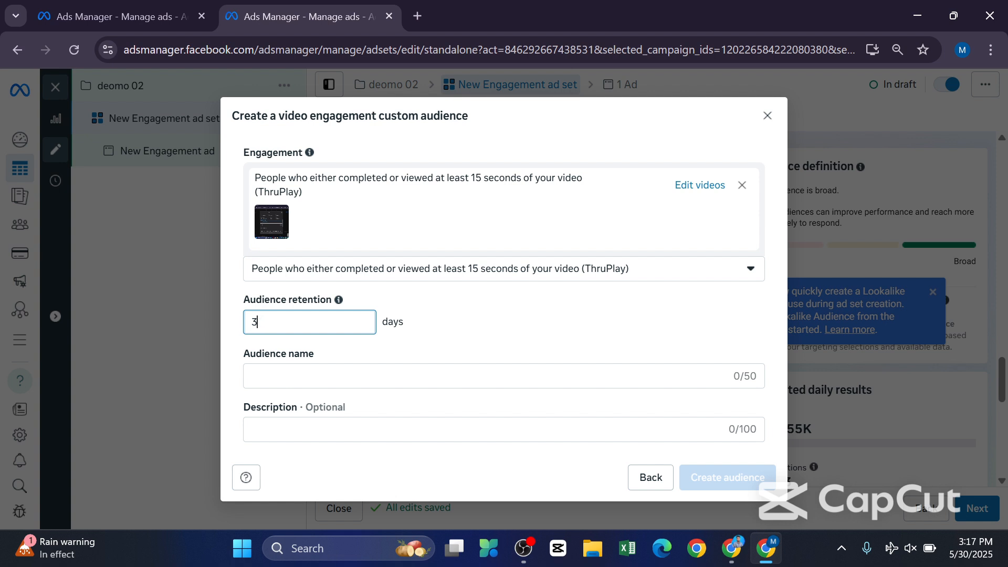
{"action": "key", "text": "BackSpace"}
{"action": "type", "text": "900"}
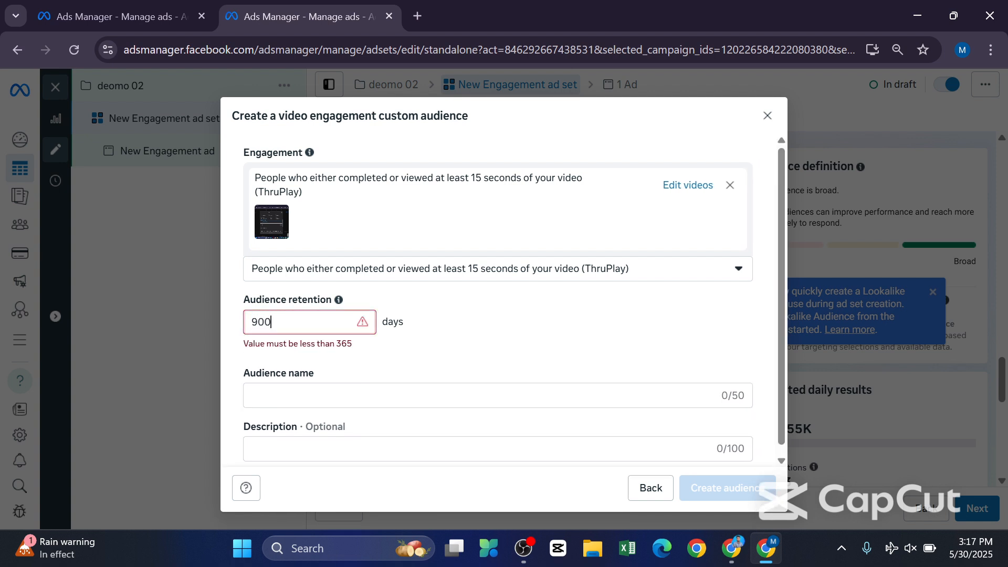
{"action": "key", "text": "BackSpace"}
Name the video engagement audience "custom 01" and create it.
{"action": "left_click", "coordinate": [310, 384]}
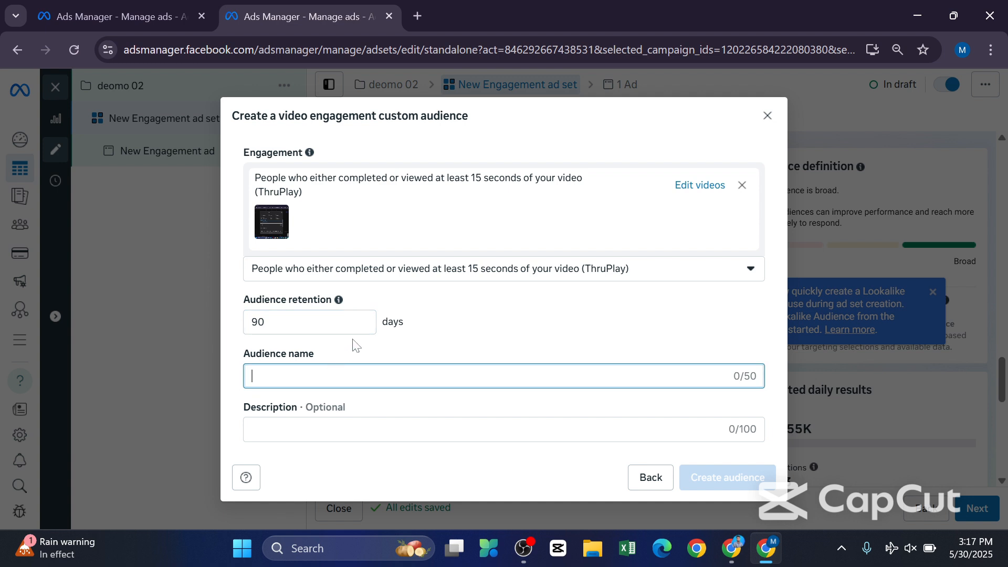
{"action": "type", "text": "cust"}
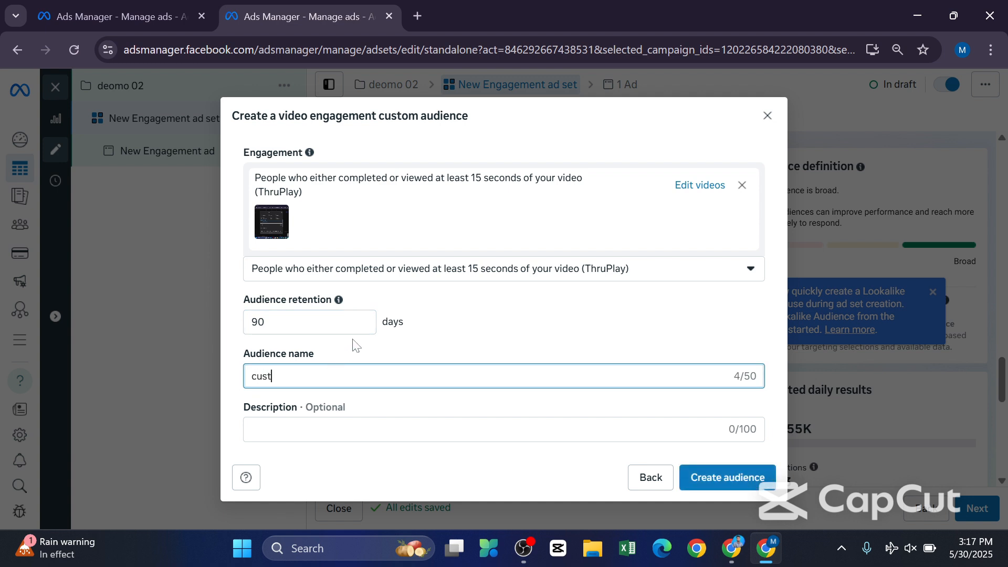
{"action": "type", "text": "o m 01"}
{"action": "left_click", "coordinate": [726, 479]}
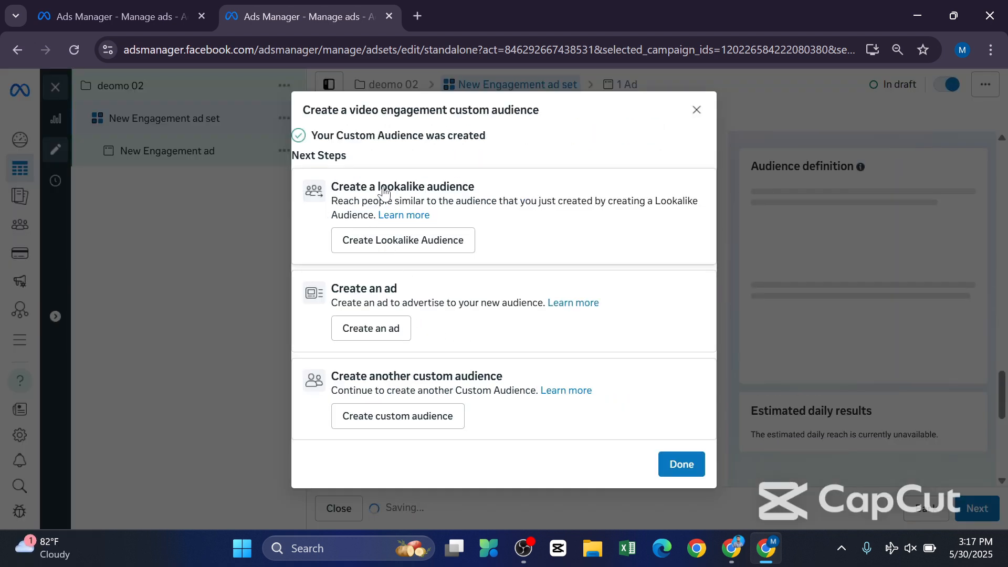
Start a lookalike audience from the custom 01 source and set its audience location to Bangladesh.
{"action": "left_click", "coordinate": [382, 244]}
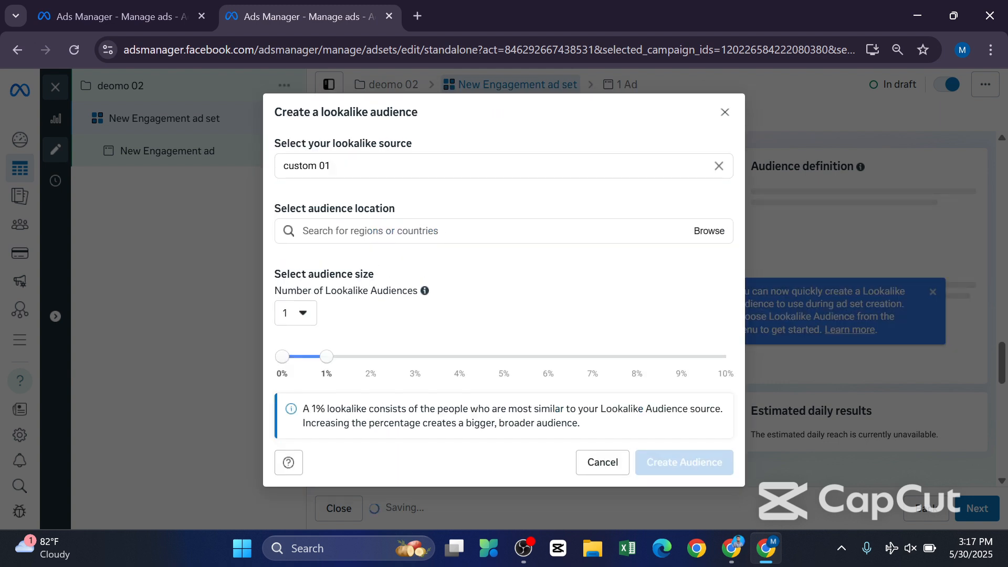
{"action": "left_click", "coordinate": [368, 166]}
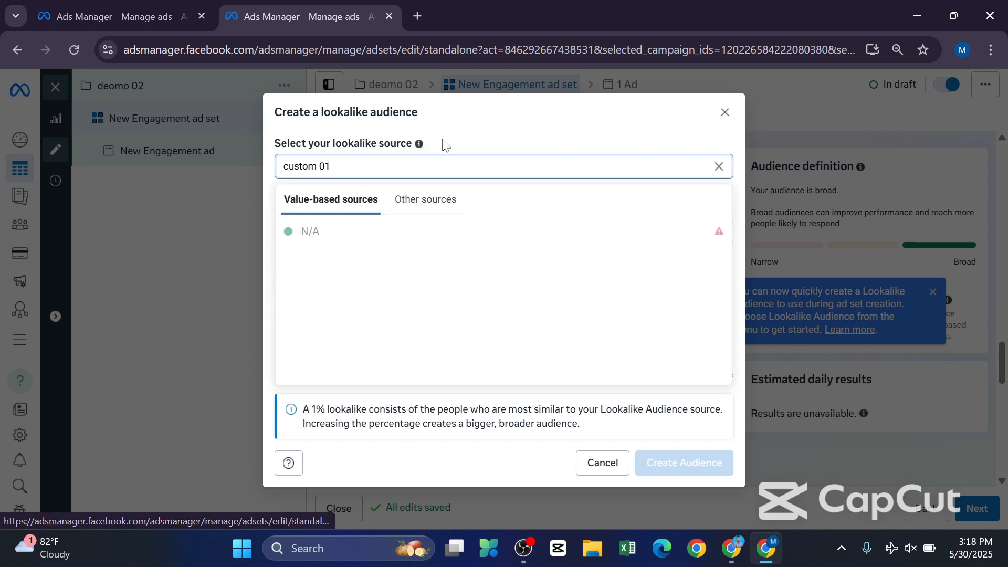
{"action": "left_click", "coordinate": [439, 153]}
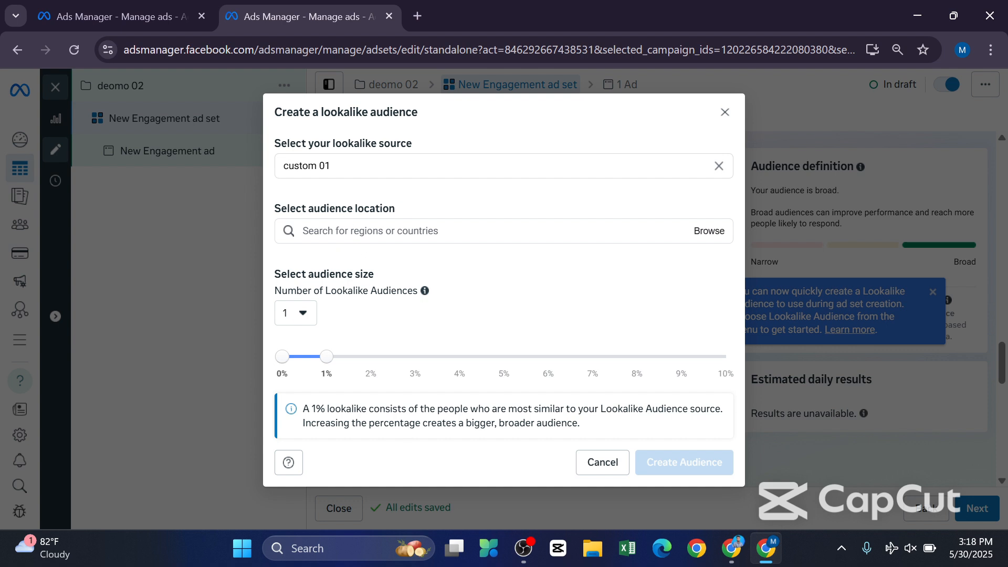
{"action": "left_click", "coordinate": [345, 232]}
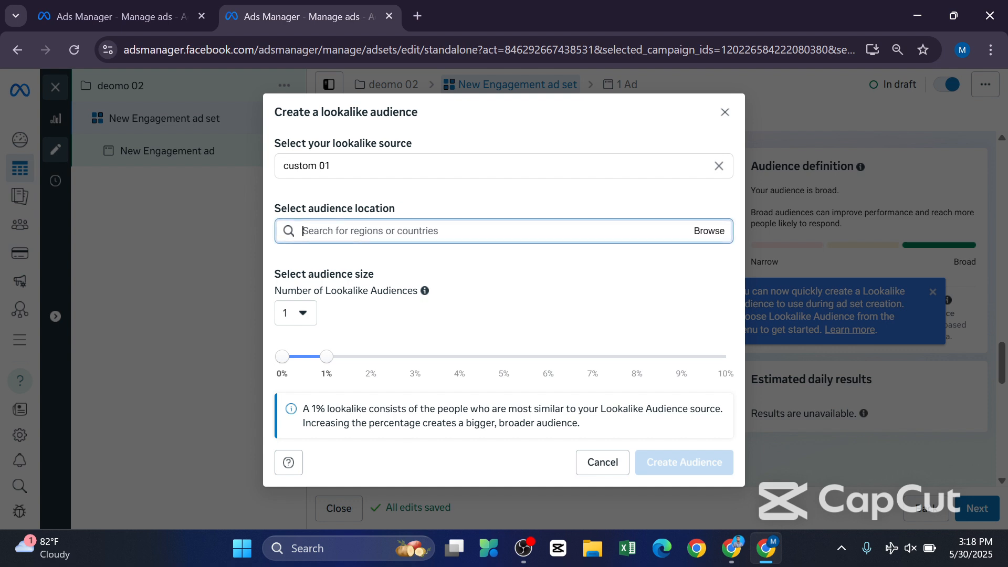
{"action": "left_click", "coordinate": [710, 231]}
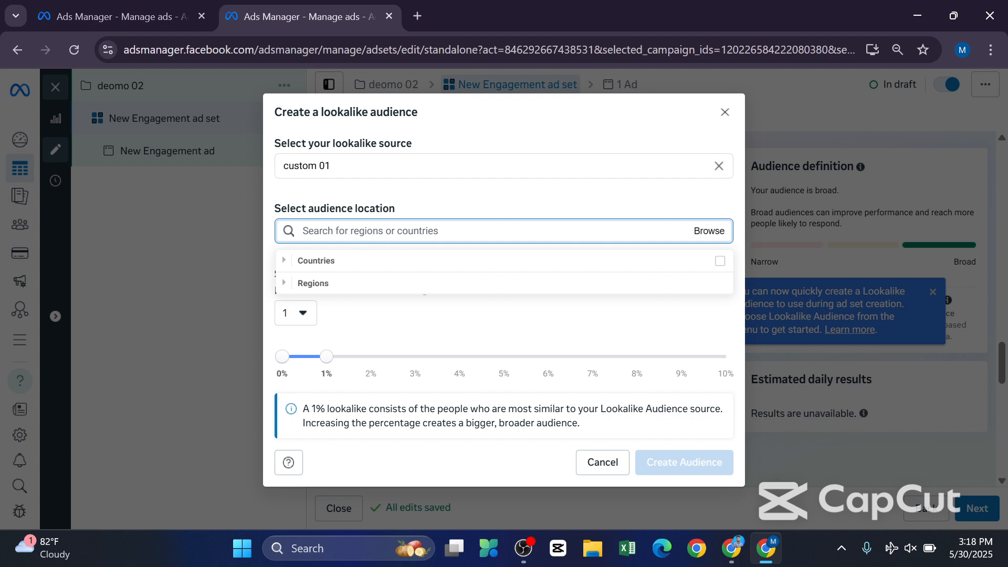
{"action": "left_click", "coordinate": [362, 231]}
{"action": "type", "text": "ban"}
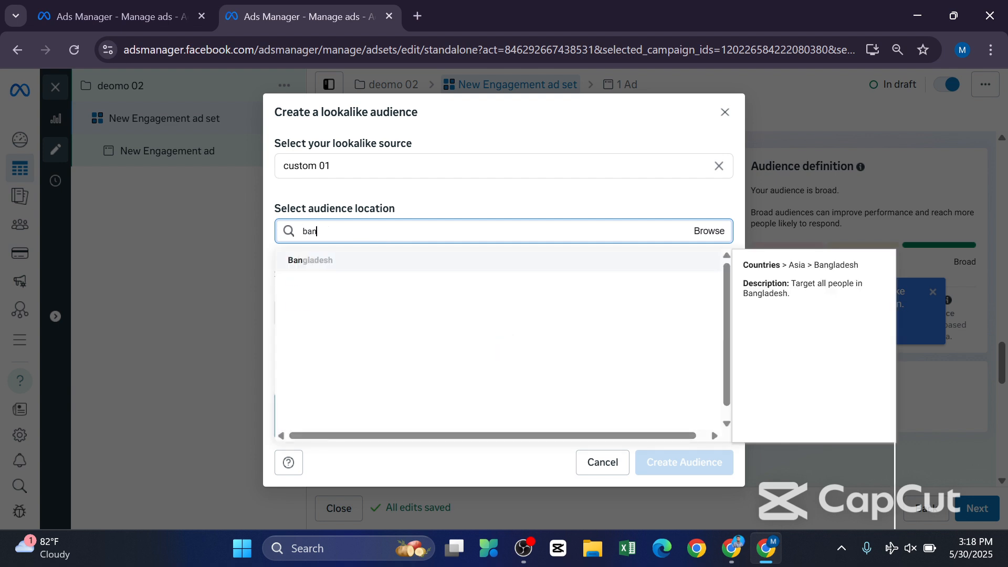
{"action": "left_click", "coordinate": [336, 261]}
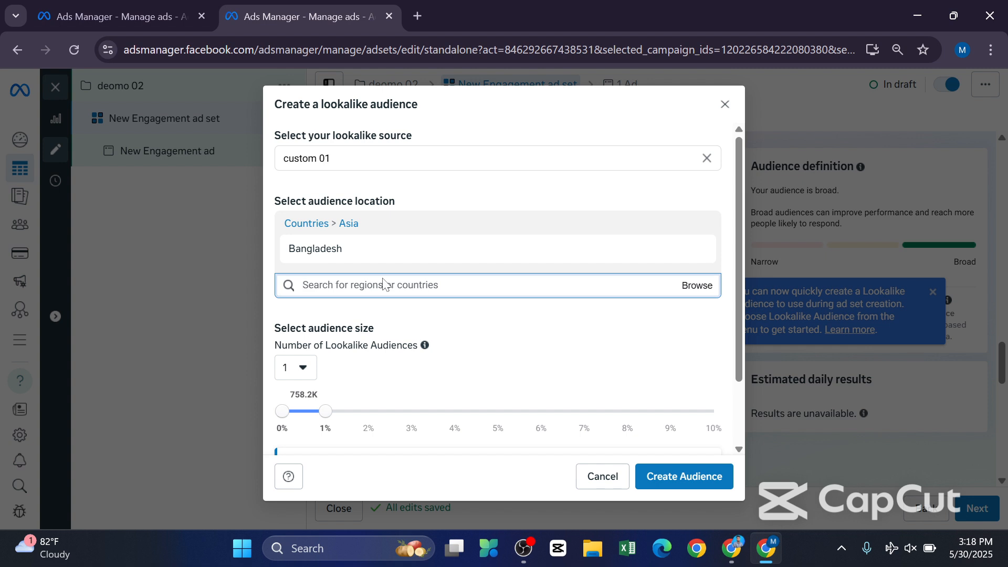
Add India to the lookalike audience's locations and remove it again.
{"action": "type", "text": "inndia"}
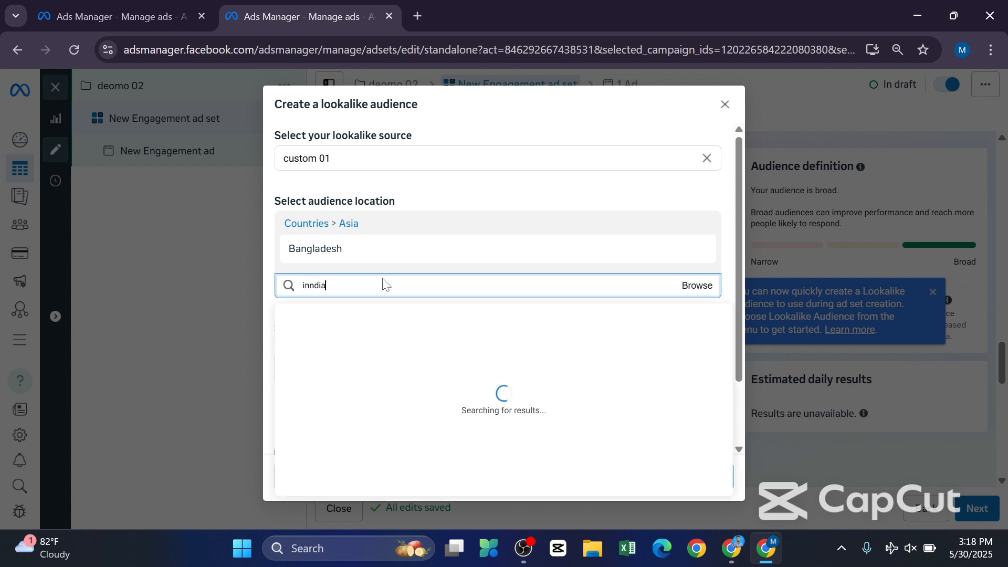
{"action": "key", "text": "BackSpace"}
{"action": "key", "text": "BackSpace"}
{"action": "key", "text": "BackSpace"}
{"action": "type", "text": "d"}
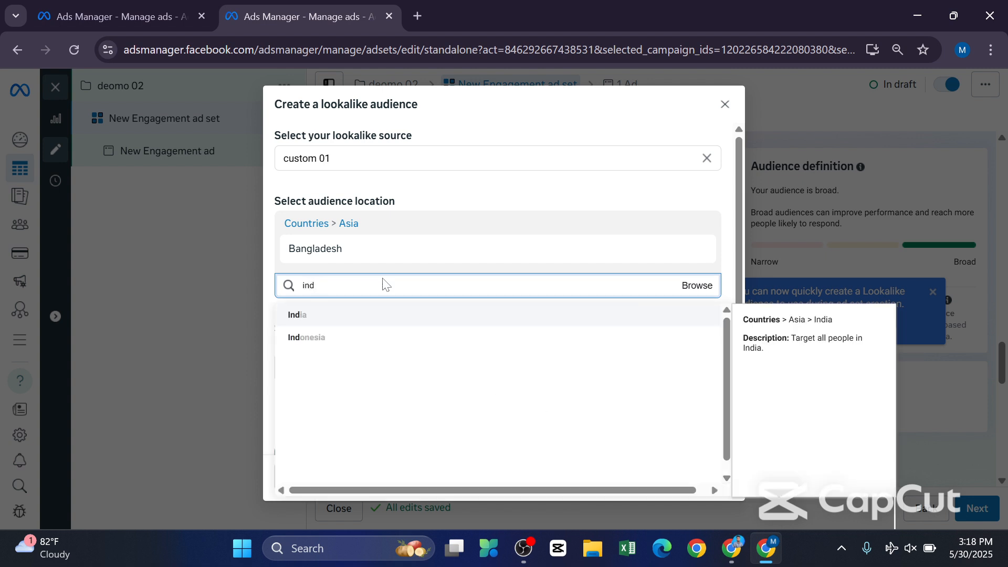
{"action": "left_click", "coordinate": [336, 318]}
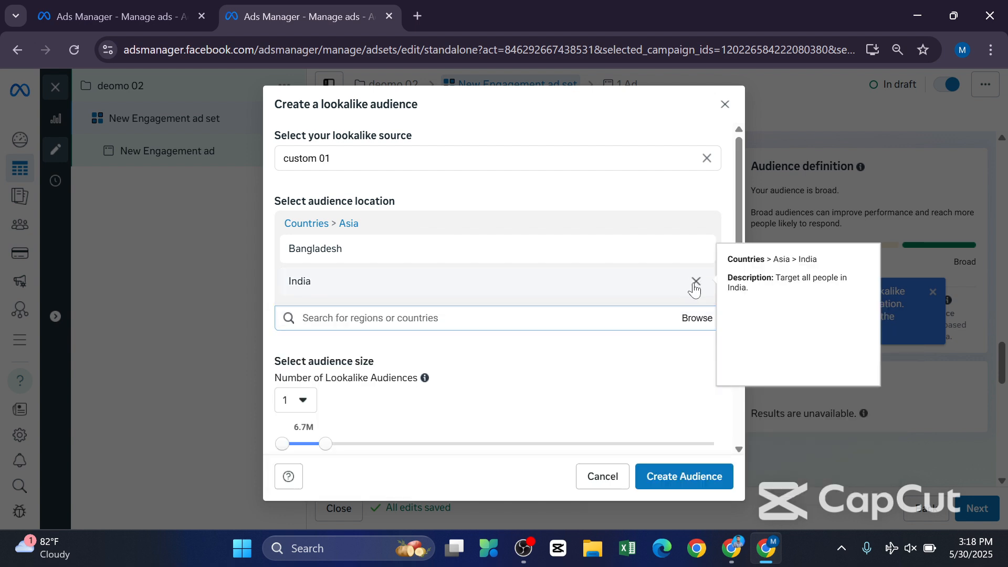
{"action": "left_click", "coordinate": [693, 286]}
Try a 2% lookalike audience size, return it to 1% and cancel the lookalike audience.
{"action": "scroll", "coordinate": [646, 315], "scroll_direction": "down", "scroll_amount": 3}
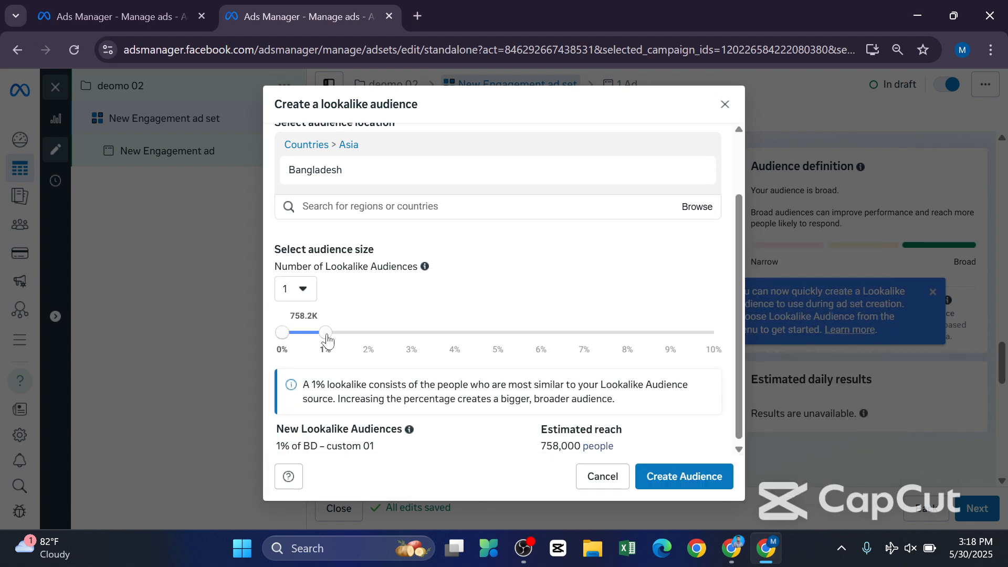
{"action": "left_click_drag", "start_coordinate": [326, 334], "coordinate": [394, 342]}
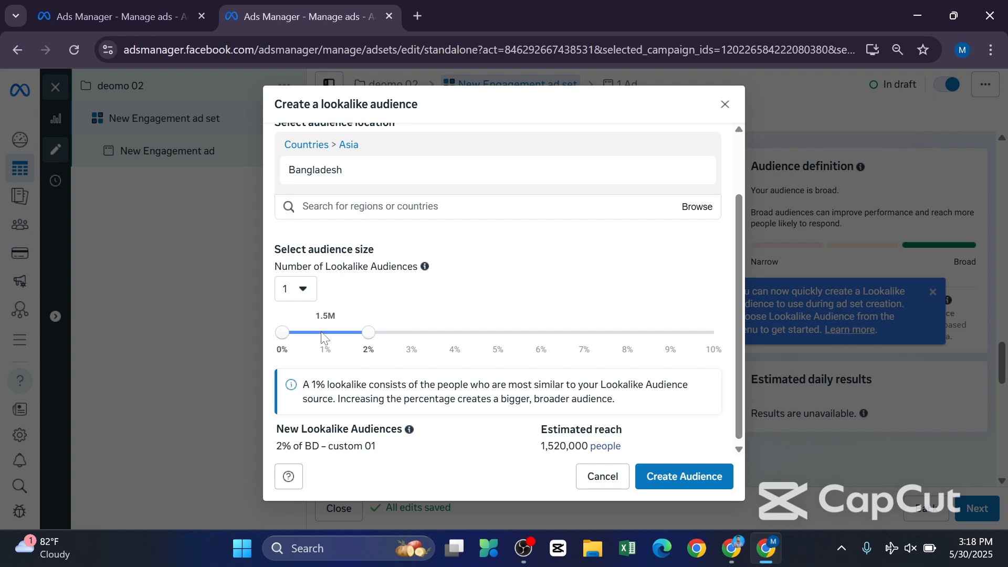
{"action": "left_click_drag", "start_coordinate": [368, 332], "coordinate": [335, 332]}
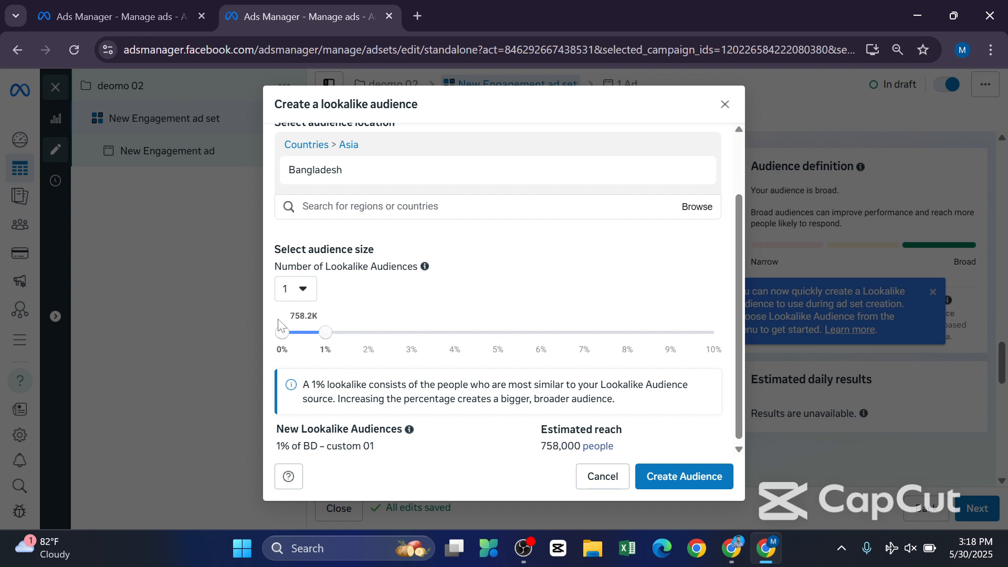
{"action": "scroll", "coordinate": [411, 339], "scroll_direction": "down", "scroll_amount": 1}
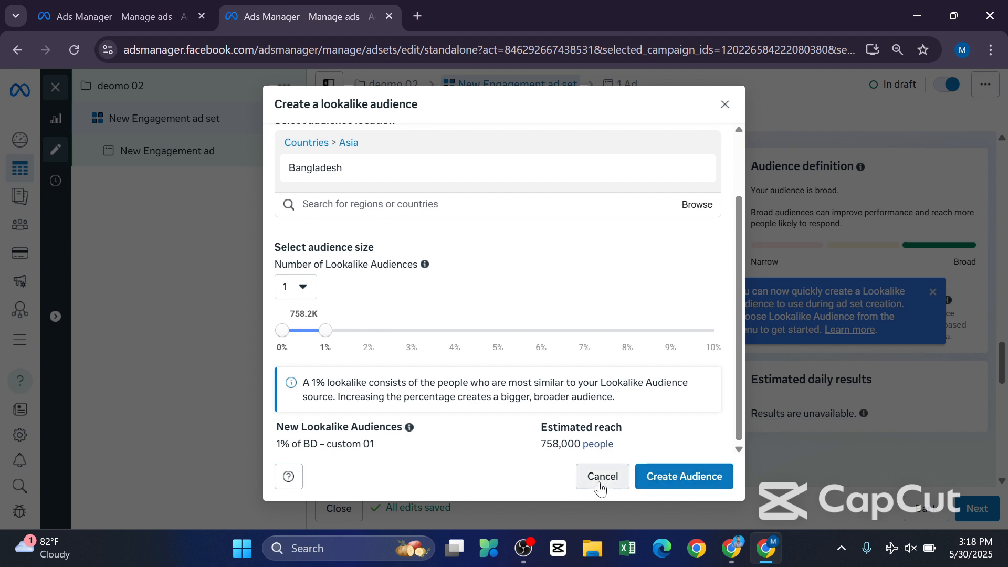
{"action": "left_click", "coordinate": [602, 476]}
Proceed to the New Engagement ad and look over its ad setup, ad creative and tracking sections.
{"action": "scroll", "coordinate": [663, 421], "scroll_direction": "down", "scroll_amount": 10}
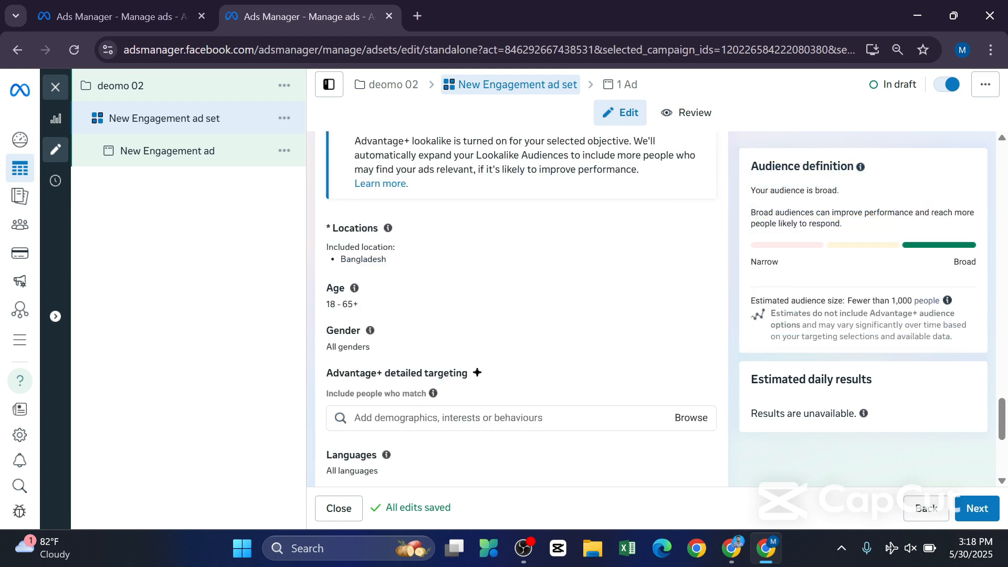
{"action": "left_click", "coordinate": [978, 514]}
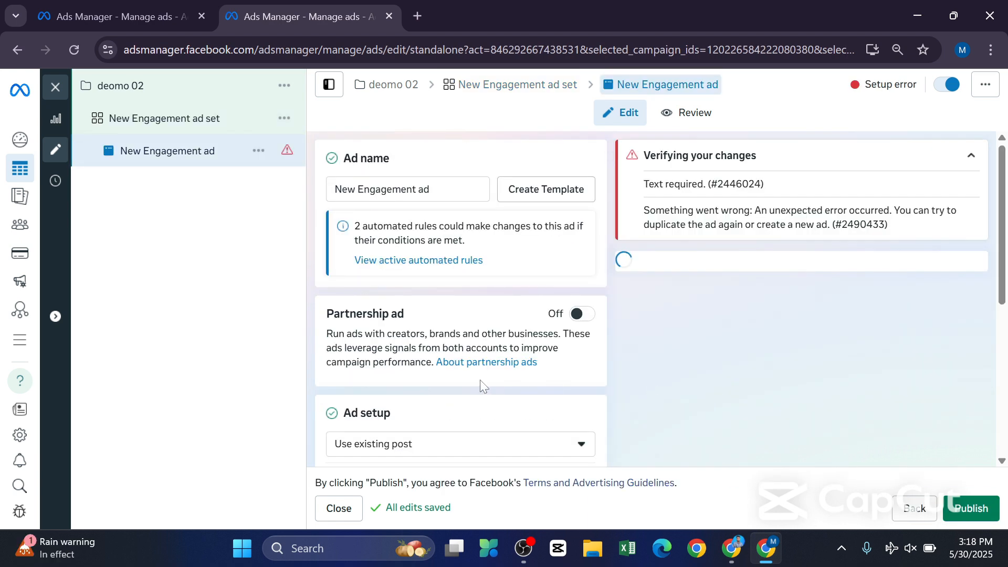
{"action": "scroll", "coordinate": [480, 385], "scroll_direction": "down", "scroll_amount": 5}
{"action": "scroll", "coordinate": [481, 386], "scroll_direction": "down", "scroll_amount": 5}
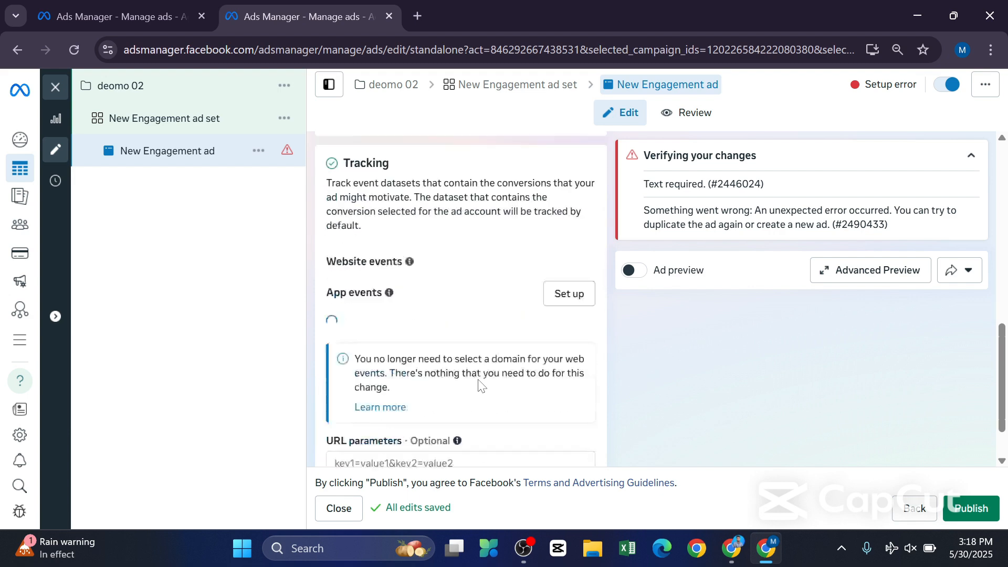
{"action": "scroll", "coordinate": [472, 380], "scroll_direction": "up", "scroll_amount": 8}
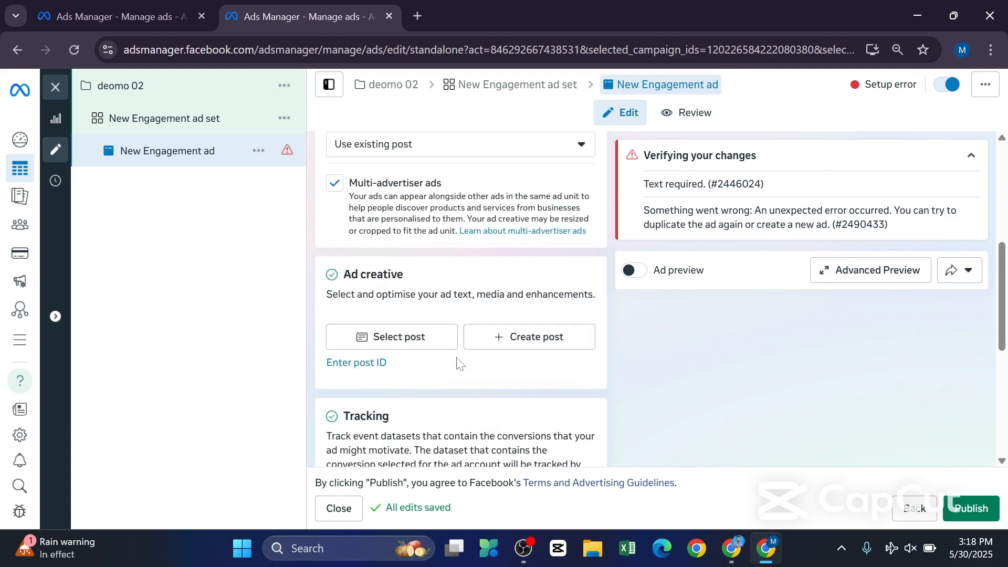
{"action": "scroll", "coordinate": [450, 345], "scroll_direction": "up", "scroll_amount": 3}
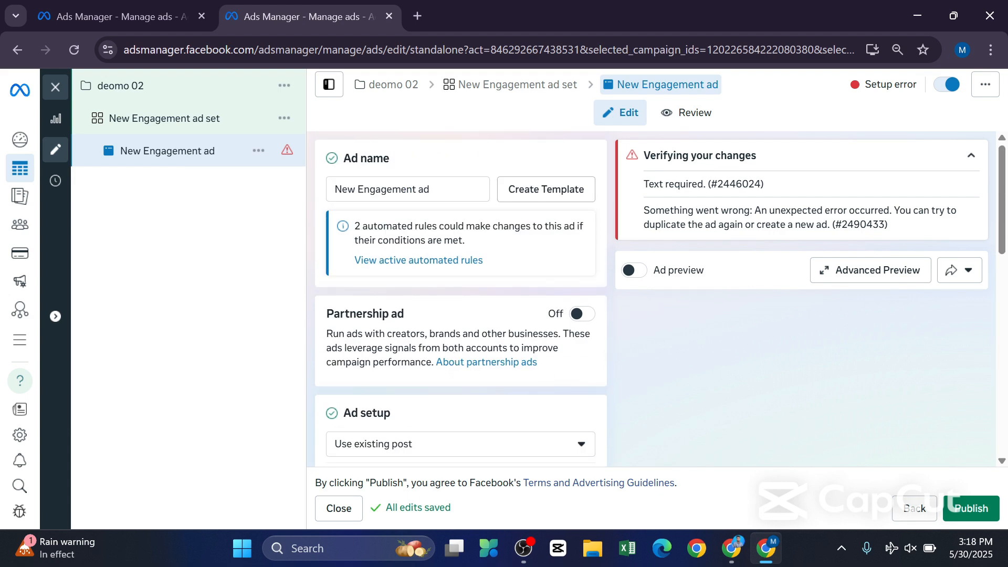
{"action": "scroll", "coordinate": [450, 346], "scroll_direction": "down", "scroll_amount": 3}
{"action": "scroll", "coordinate": [465, 316], "scroll_direction": "down", "scroll_amount": 5}
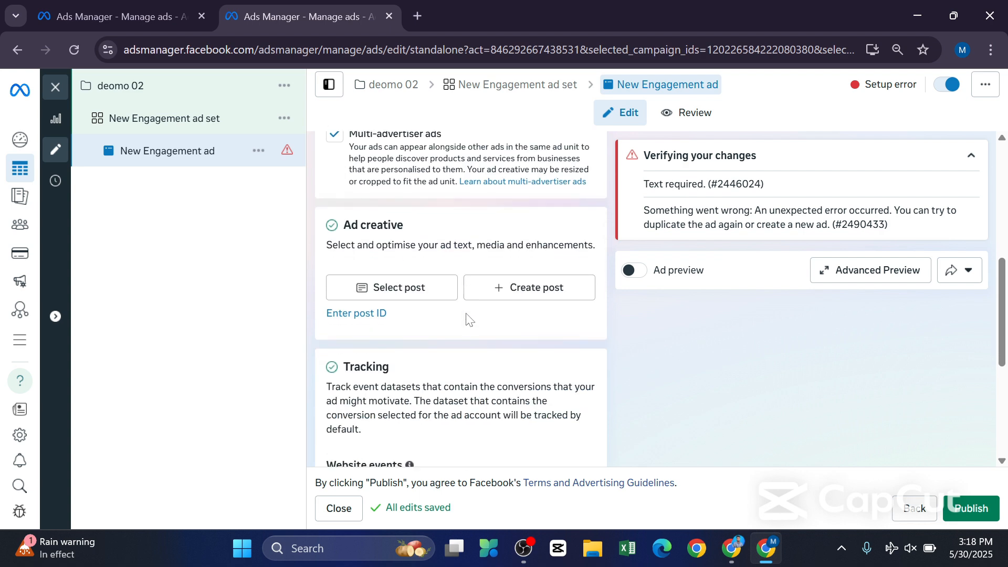
{"action": "scroll", "coordinate": [468, 322], "scroll_direction": "up", "scroll_amount": 5}
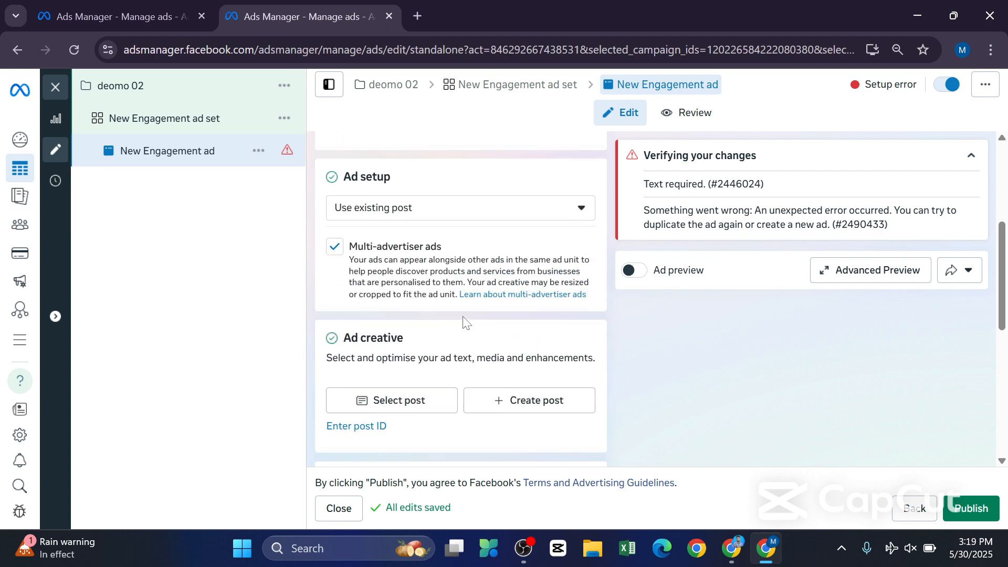
Choose the third-listed Event Marketing Campaign Facebook post from 30 May 2025 as the ad's existing post.
{"action": "left_click", "coordinate": [420, 403]}
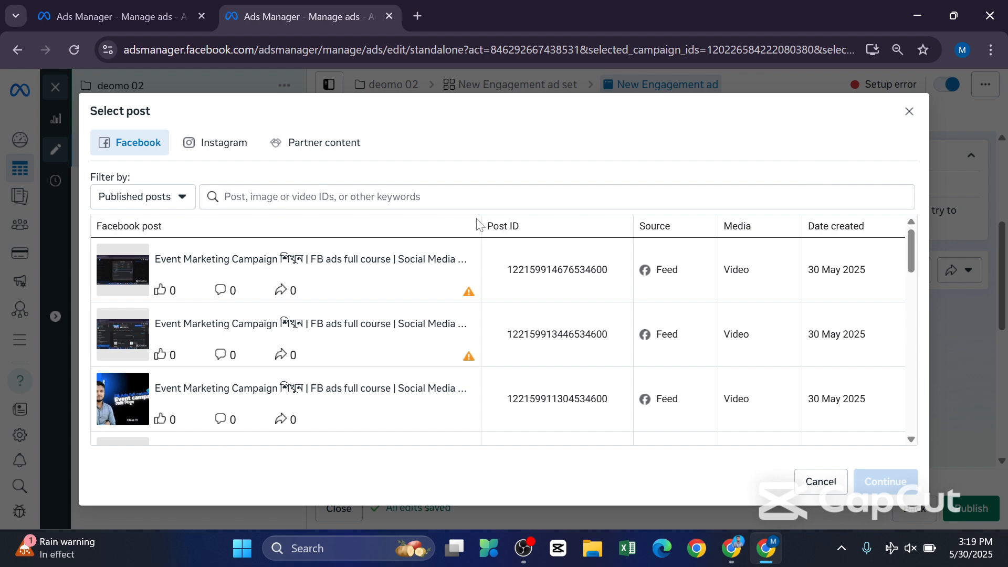
{"action": "left_click", "coordinate": [117, 401]}
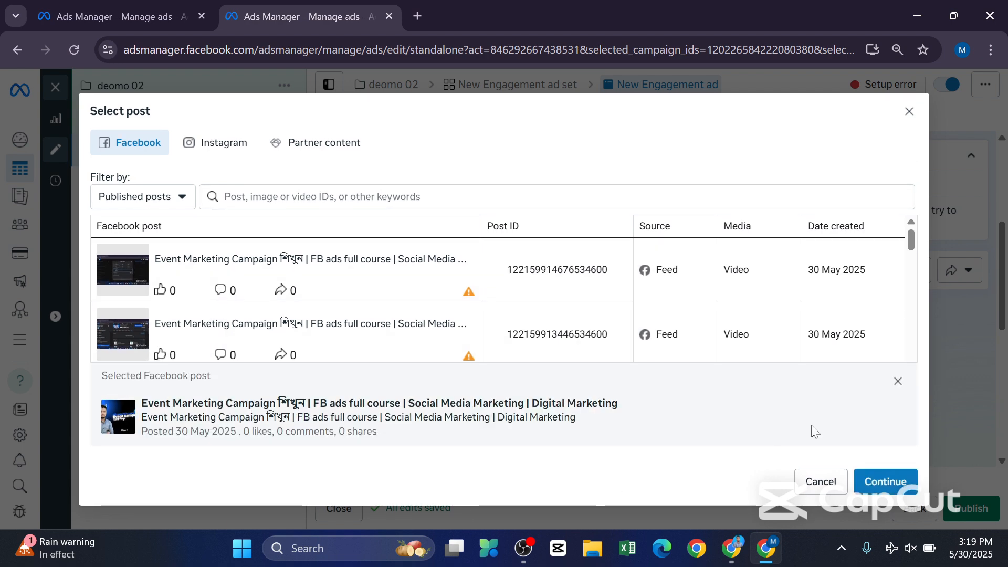
{"action": "left_click", "coordinate": [867, 485]}
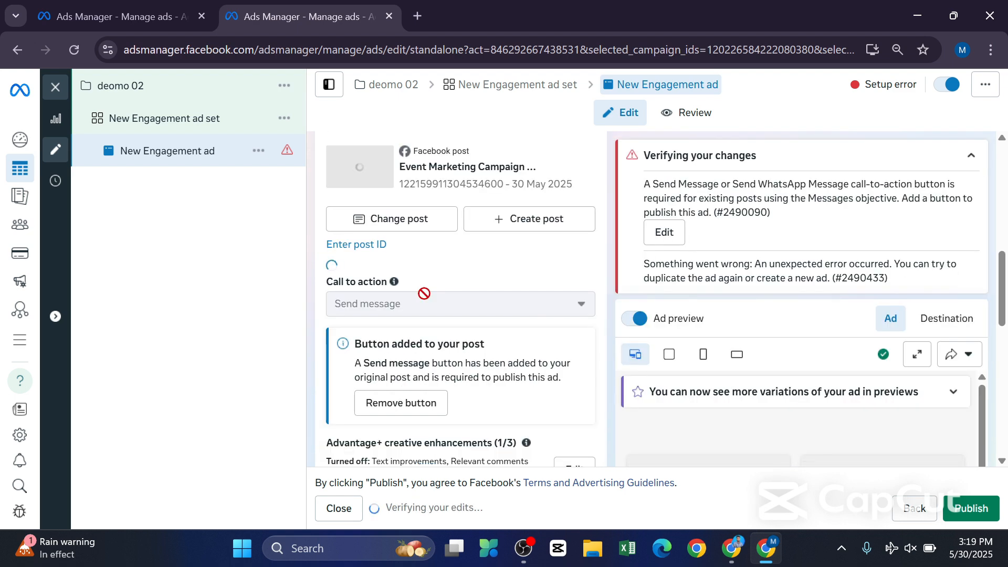
Examine the verification notice about the payment method, the ad creative section and the Facebook and Instagram ad previews.
{"action": "scroll", "coordinate": [425, 296], "scroll_direction": "up", "scroll_amount": 5}
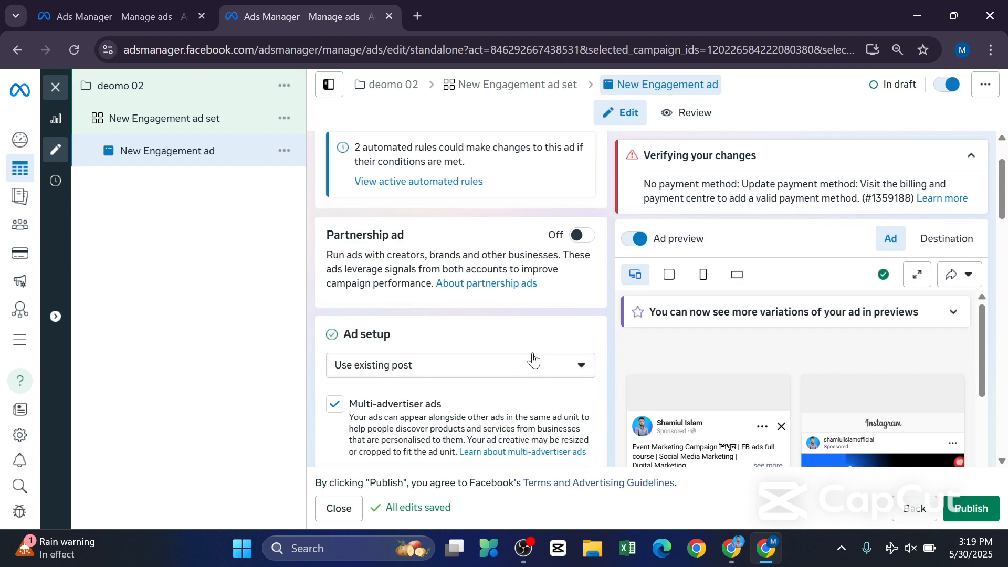
{"action": "scroll", "coordinate": [534, 360], "scroll_direction": "down", "scroll_amount": 2}
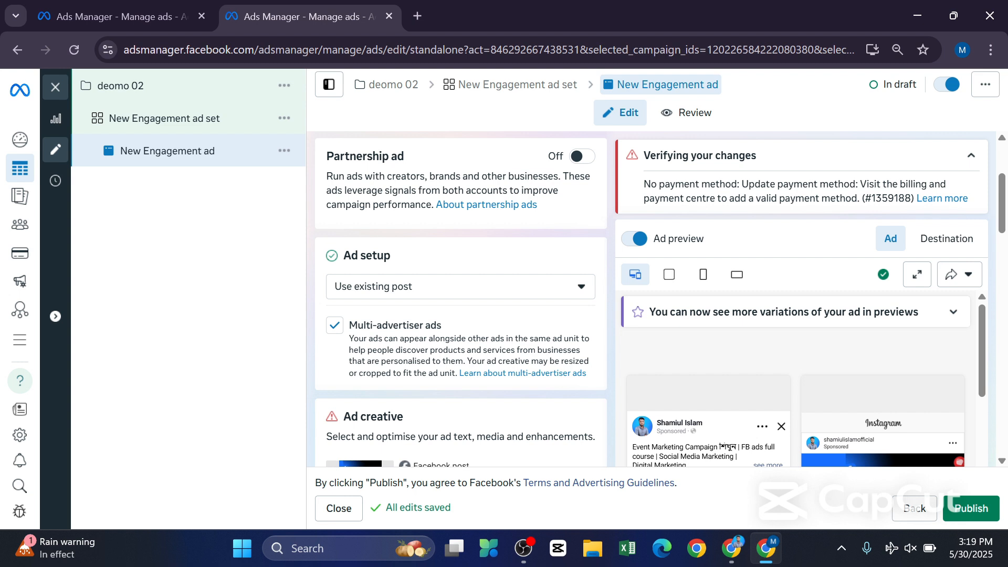
{"action": "left_click_drag", "start_coordinate": [643, 184], "coordinate": [741, 183]}
{"action": "left_click", "coordinate": [835, 172]}
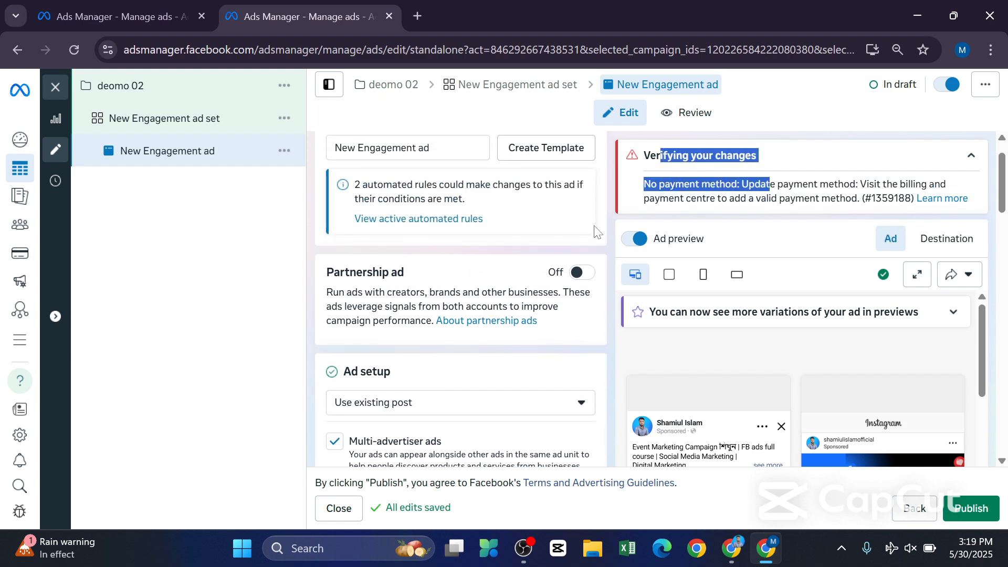
{"action": "scroll", "coordinate": [310, 309], "scroll_direction": "down", "scroll_amount": 4}
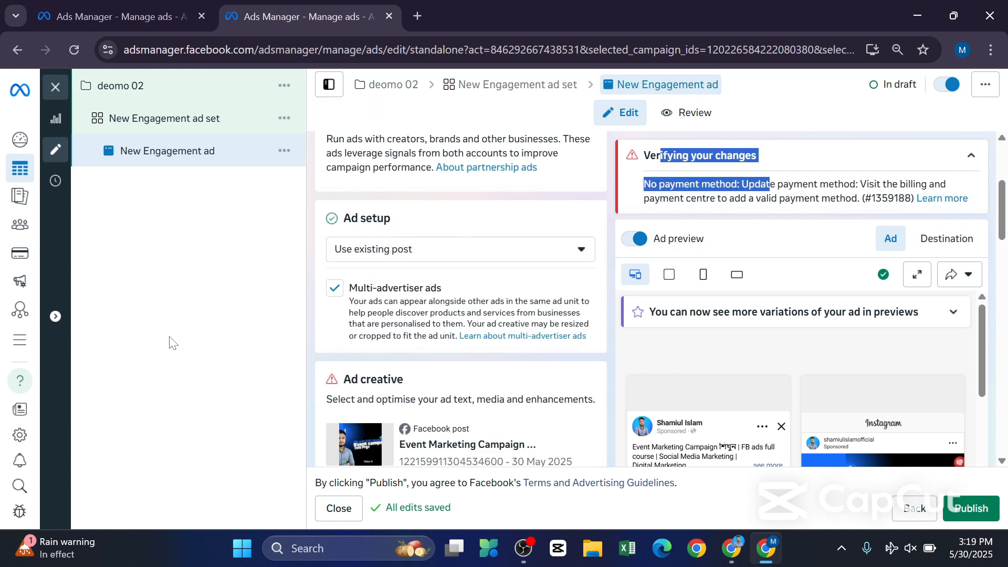
{"action": "left_click", "coordinate": [169, 342]}
{"action": "scroll", "coordinate": [448, 255], "scroll_direction": "down", "scroll_amount": 3}
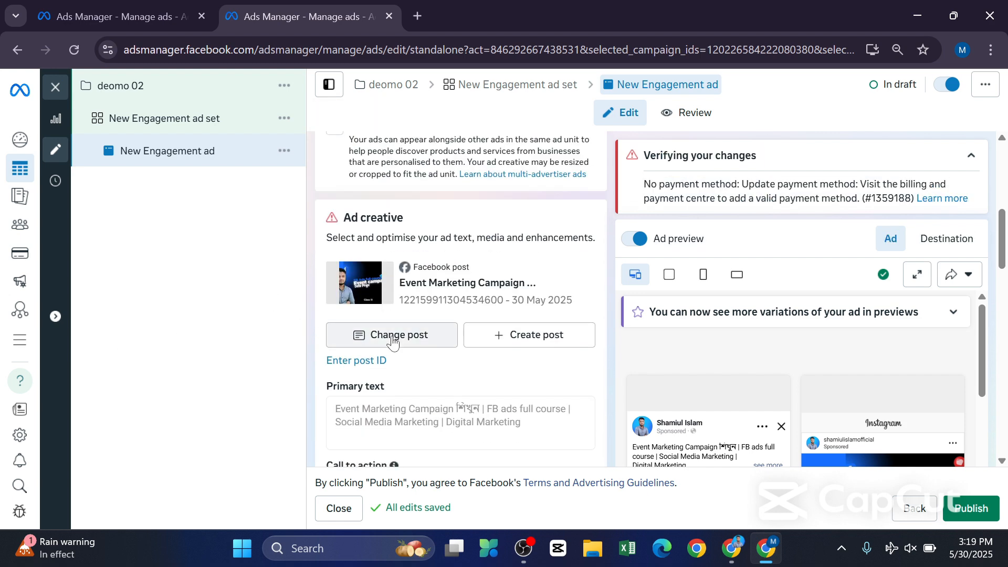
{"action": "scroll", "coordinate": [417, 337], "scroll_direction": "down", "scroll_amount": 2}
{"action": "scroll", "coordinate": [762, 345], "scroll_direction": "down", "scroll_amount": 3}
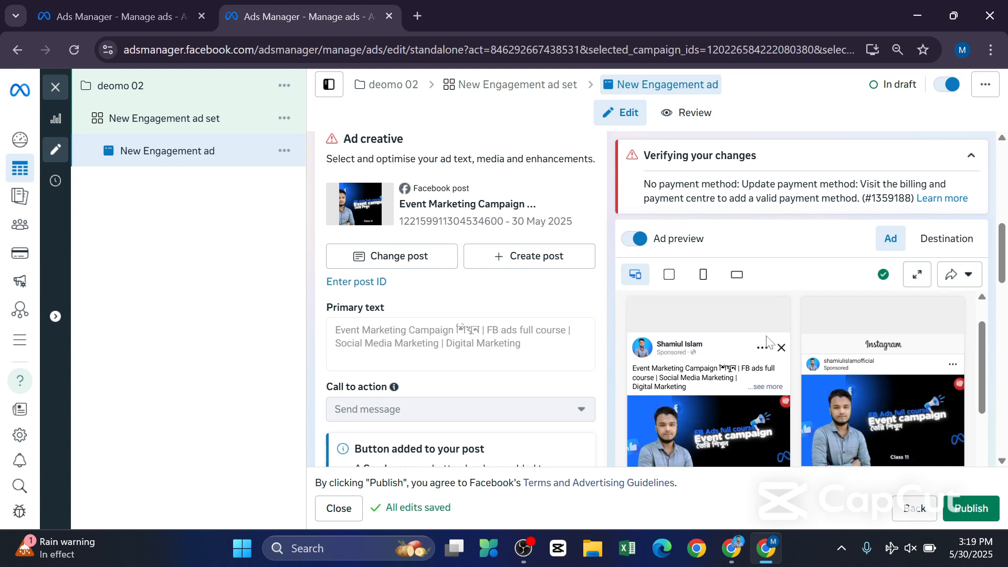
{"action": "scroll", "coordinate": [440, 247], "scroll_direction": "up", "scroll_amount": 3}
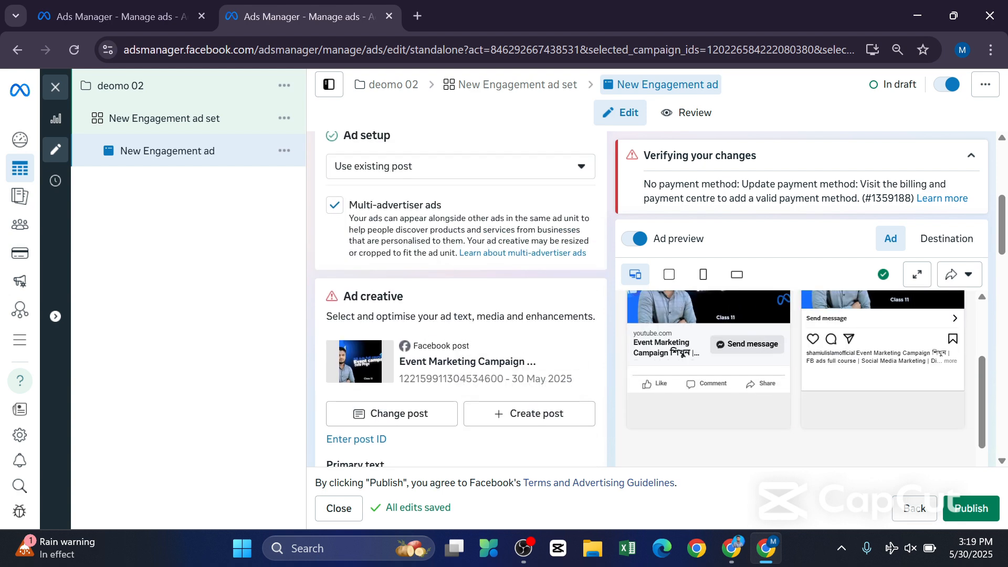
{"action": "scroll", "coordinate": [436, 361], "scroll_direction": "down", "scroll_amount": 2}
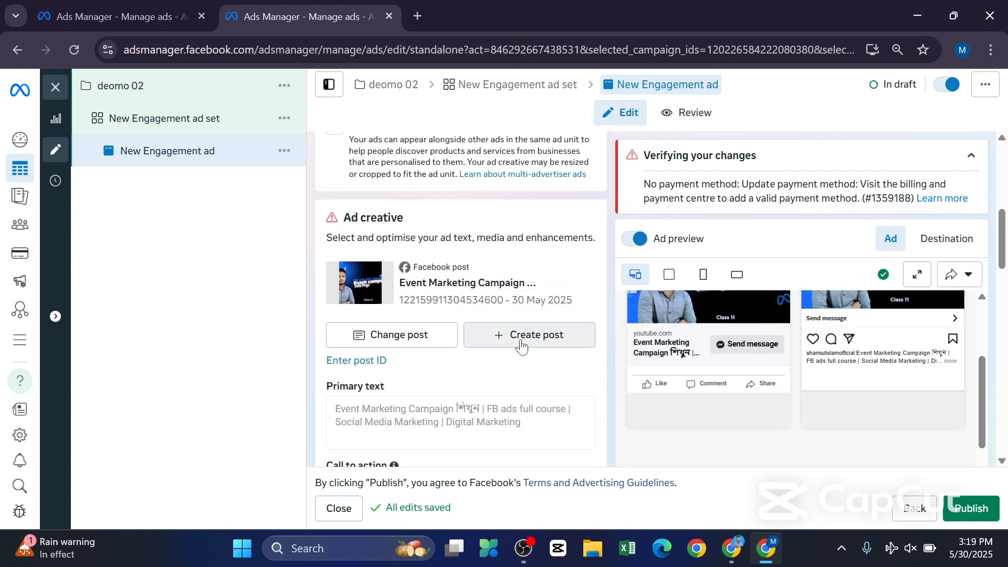
Change the ad's existing post to the Sales Funnel AIDA photo post dated 9 Mar 2025.
{"action": "left_click", "coordinate": [411, 341]}
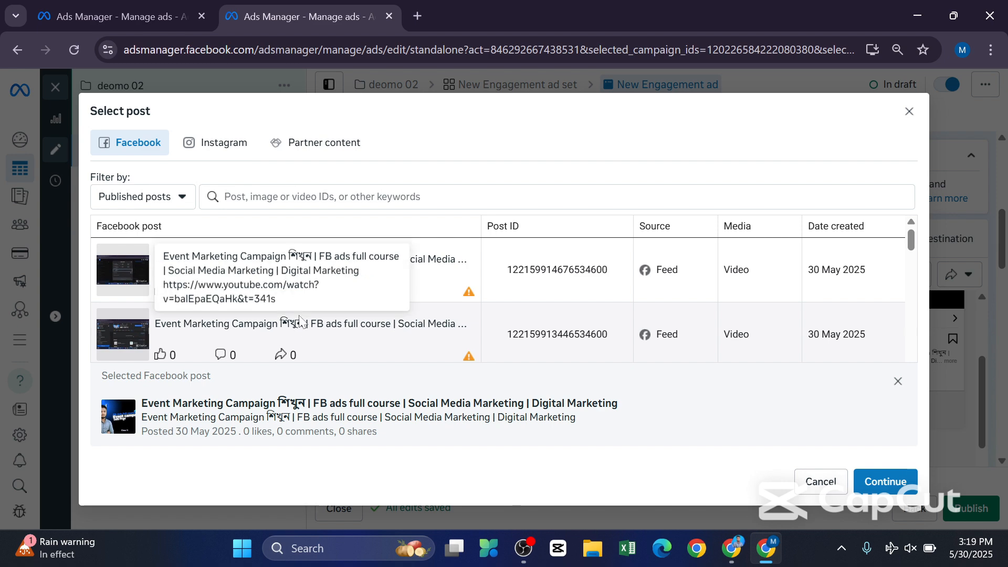
{"action": "scroll", "coordinate": [286, 315], "scroll_direction": "down", "scroll_amount": 3}
{"action": "scroll", "coordinate": [286, 315], "scroll_direction": "down", "scroll_amount": 10}
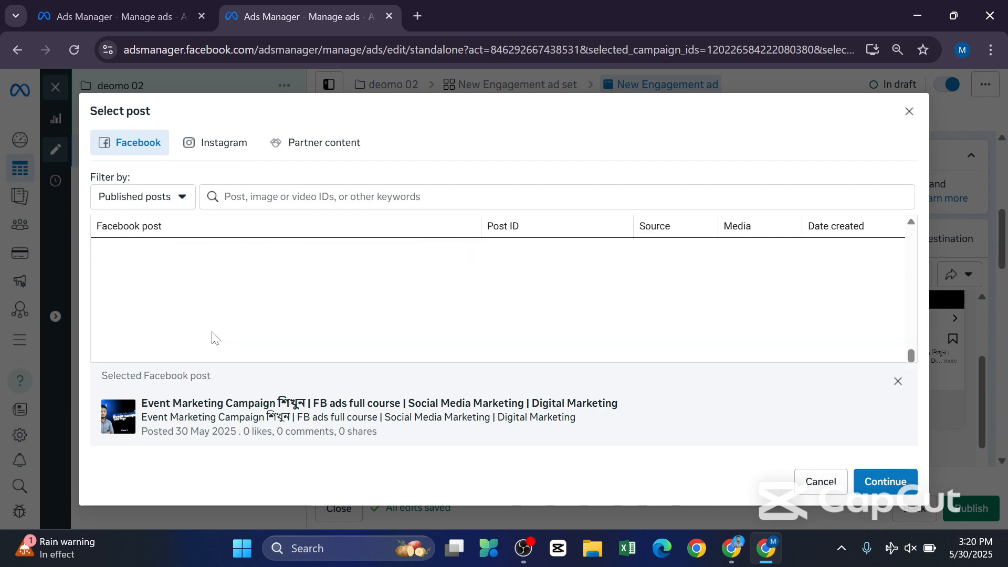
{"action": "scroll", "coordinate": [227, 308], "scroll_direction": "down", "scroll_amount": 1}
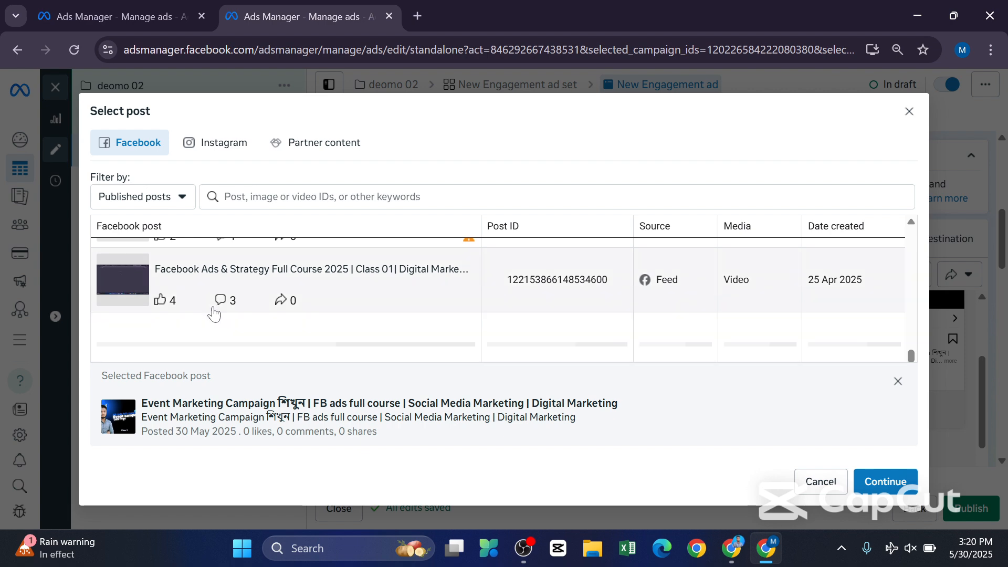
{"action": "scroll", "coordinate": [215, 315], "scroll_direction": "down", "scroll_amount": 5}
{"action": "scroll", "coordinate": [216, 313], "scroll_direction": "down", "scroll_amount": 3}
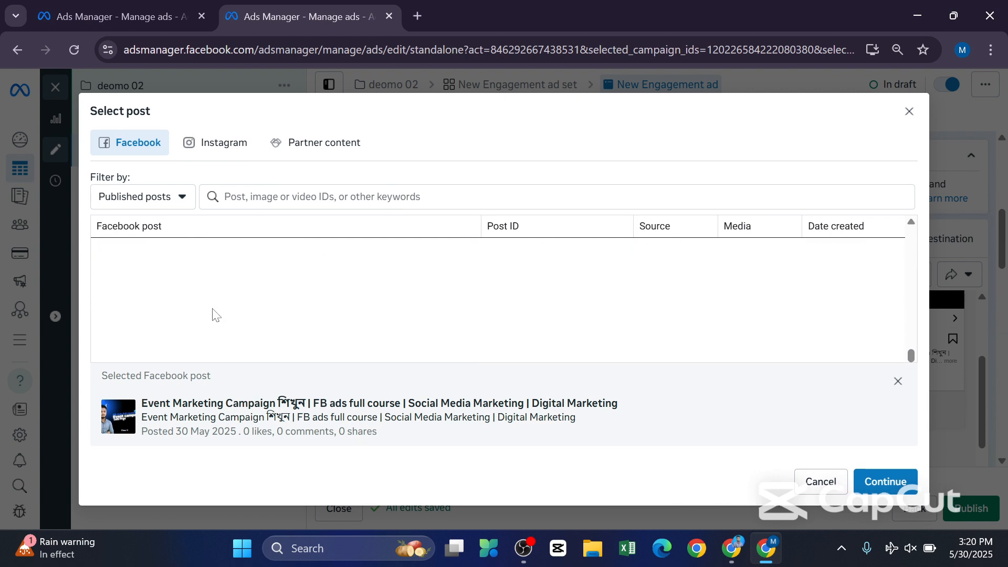
{"action": "scroll", "coordinate": [200, 307], "scroll_direction": "down", "scroll_amount": 3}
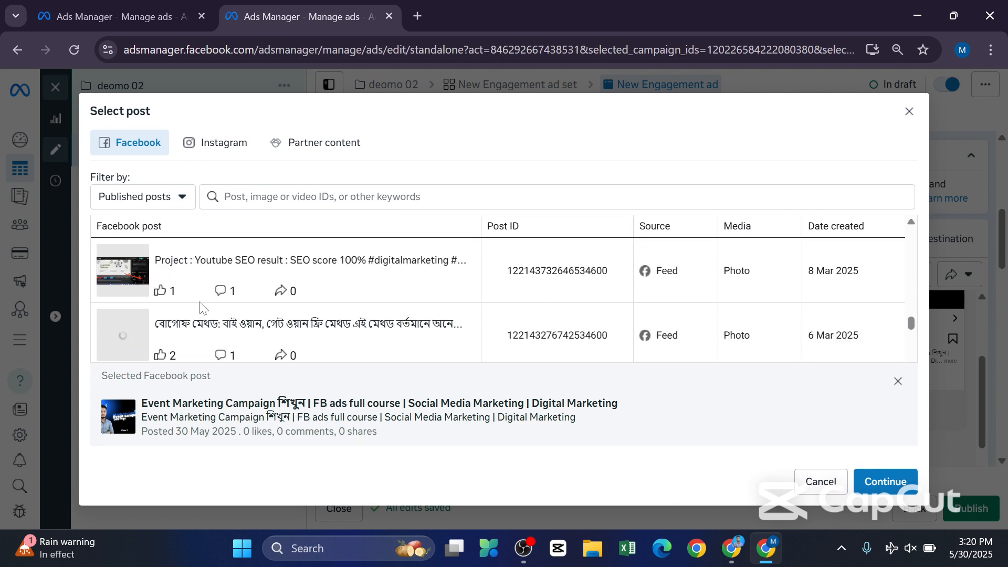
{"action": "scroll", "coordinate": [136, 281], "scroll_direction": "up", "scroll_amount": 1}
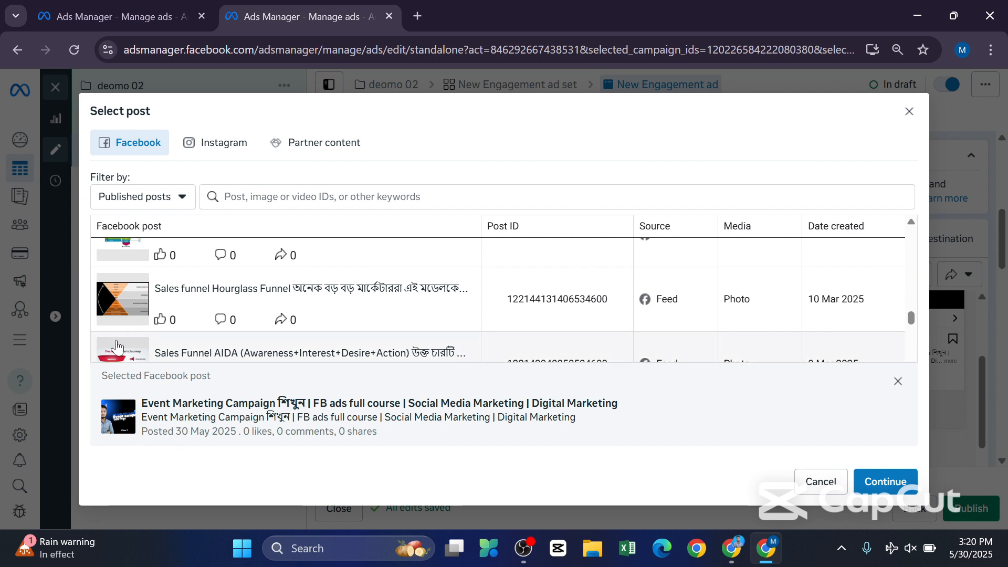
{"action": "scroll", "coordinate": [131, 299], "scroll_direction": "down", "scroll_amount": 1}
{"action": "left_click", "coordinate": [131, 303]}
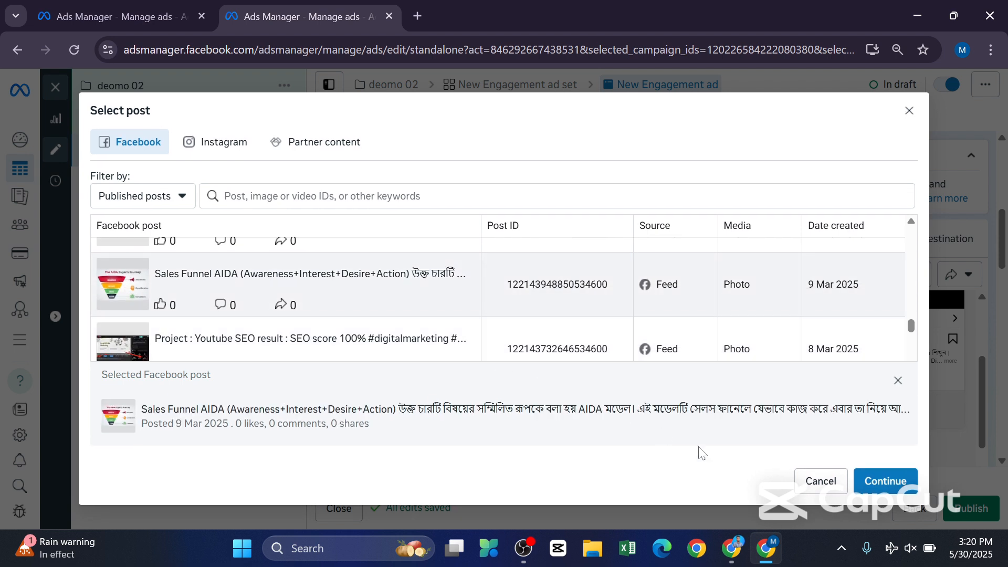
{"action": "left_click", "coordinate": [892, 480]}
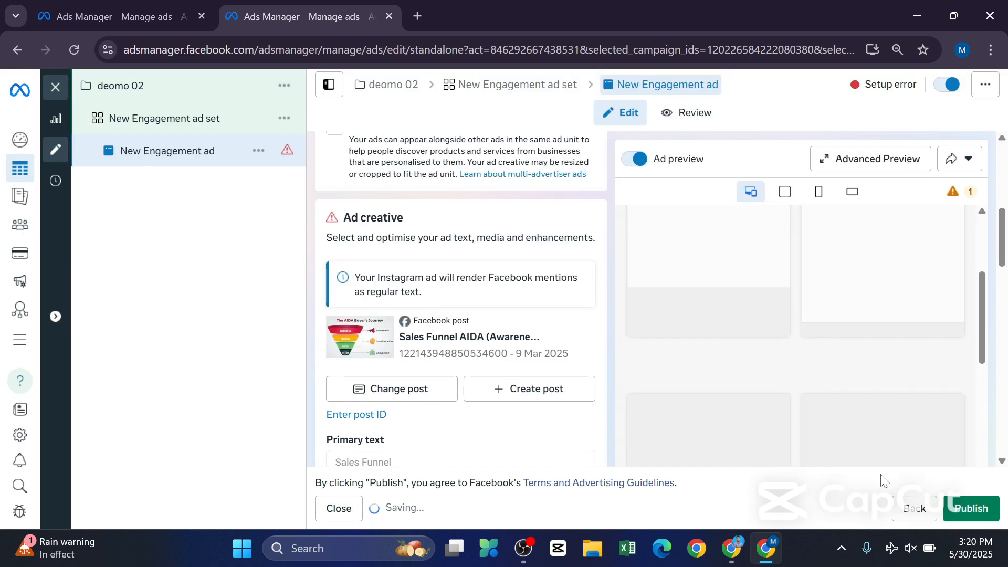
Look over the ad's primary text, call to action, message template and tracking sections, then return to the ad setup.
{"action": "scroll", "coordinate": [471, 295], "scroll_direction": "down", "scroll_amount": 2}
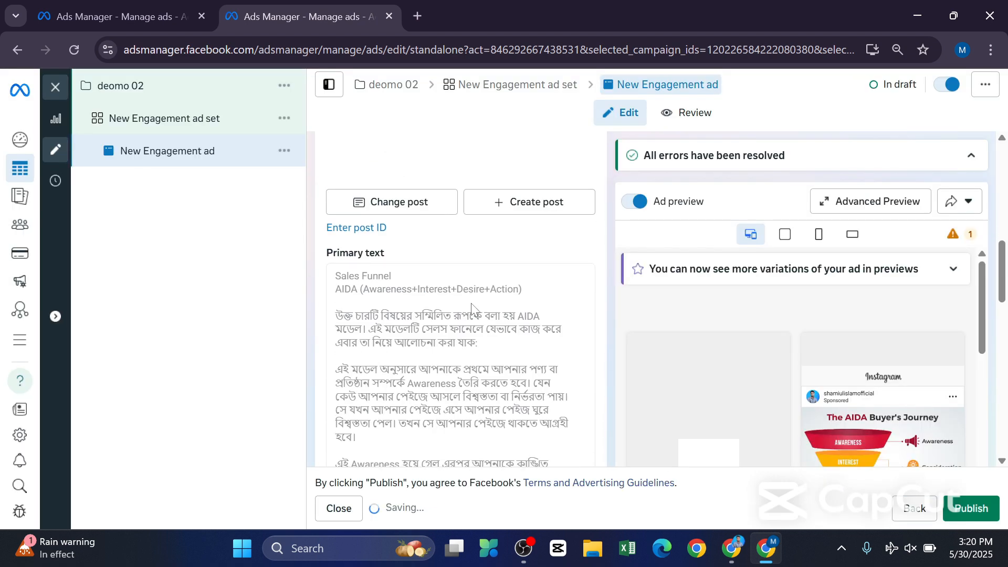
{"action": "scroll", "coordinate": [465, 294], "scroll_direction": "up", "scroll_amount": 6}
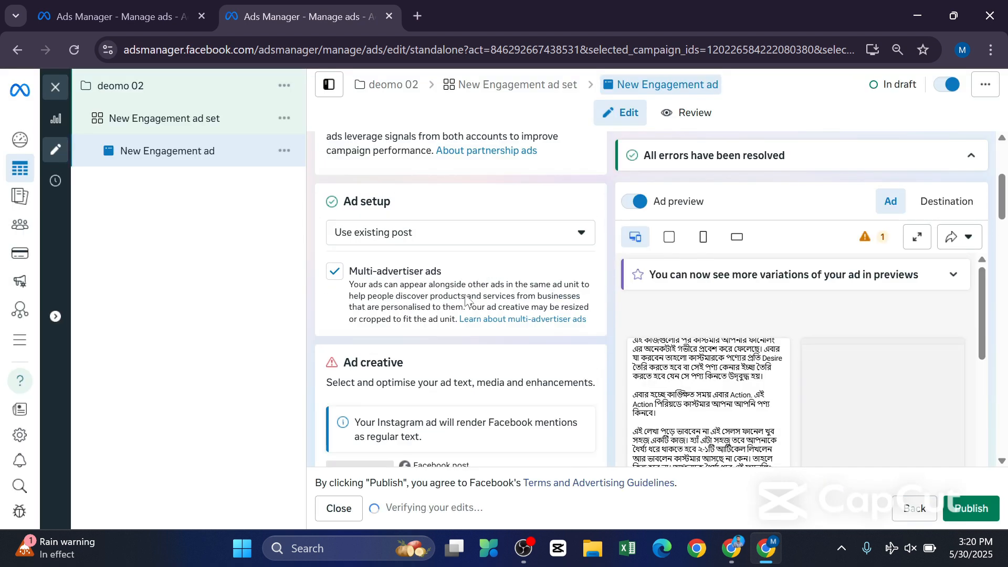
{"action": "scroll", "coordinate": [465, 294], "scroll_direction": "down", "scroll_amount": 6}
{"action": "scroll", "coordinate": [469, 299], "scroll_direction": "down", "scroll_amount": 10}
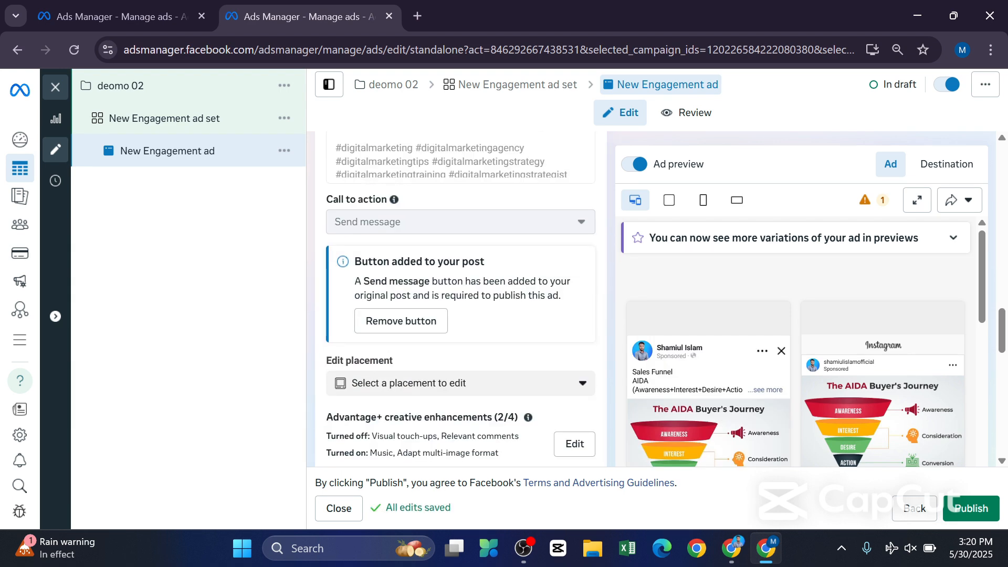
{"action": "scroll", "coordinate": [469, 299], "scroll_direction": "down", "scroll_amount": 4}
{"action": "scroll", "coordinate": [466, 311], "scroll_direction": "down", "scroll_amount": 9}
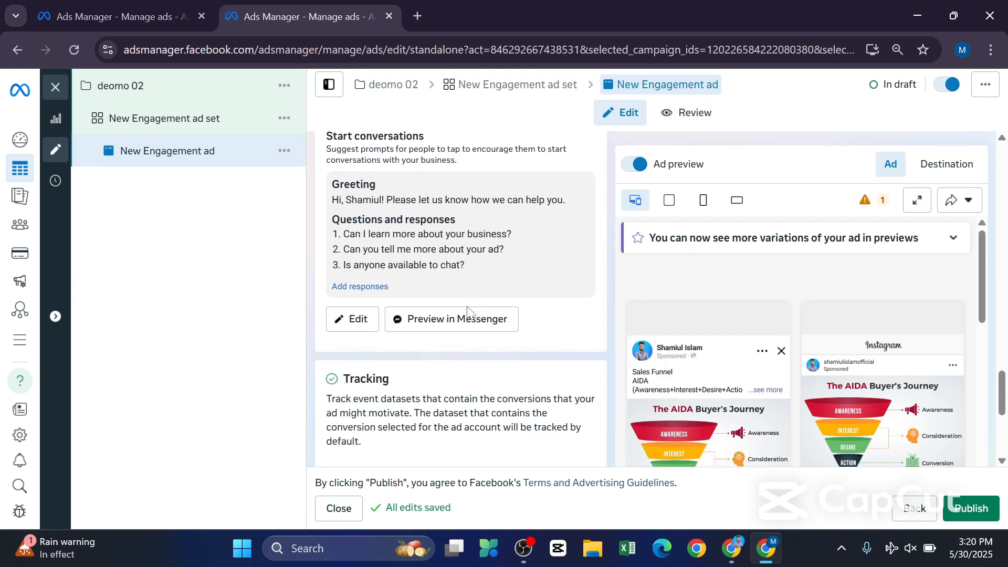
{"action": "scroll", "coordinate": [751, 376], "scroll_direction": "down", "scroll_amount": 3}
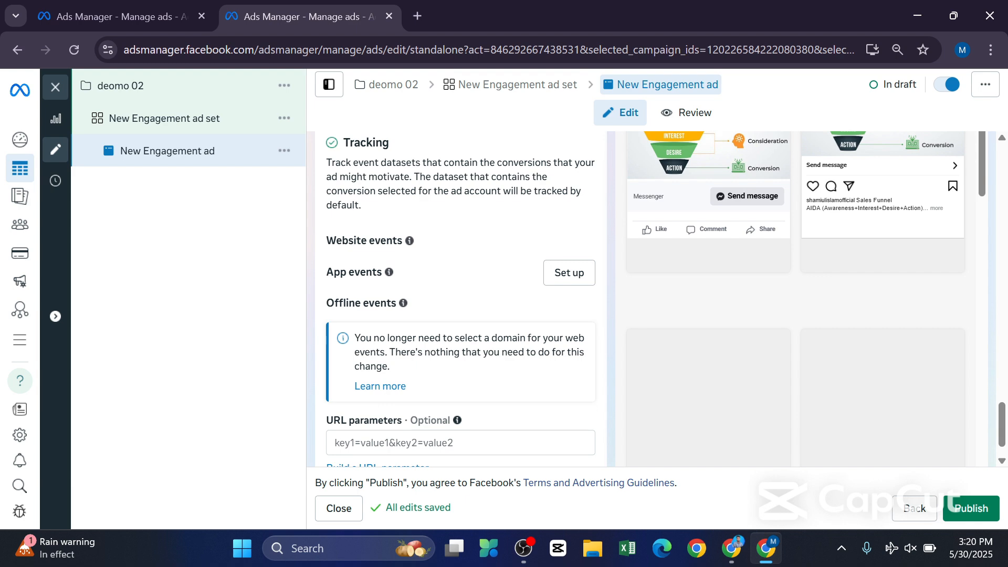
{"action": "scroll", "coordinate": [728, 254], "scroll_direction": "up", "scroll_amount": 3}
{"action": "scroll", "coordinate": [478, 352], "scroll_direction": "down", "scroll_amount": 1}
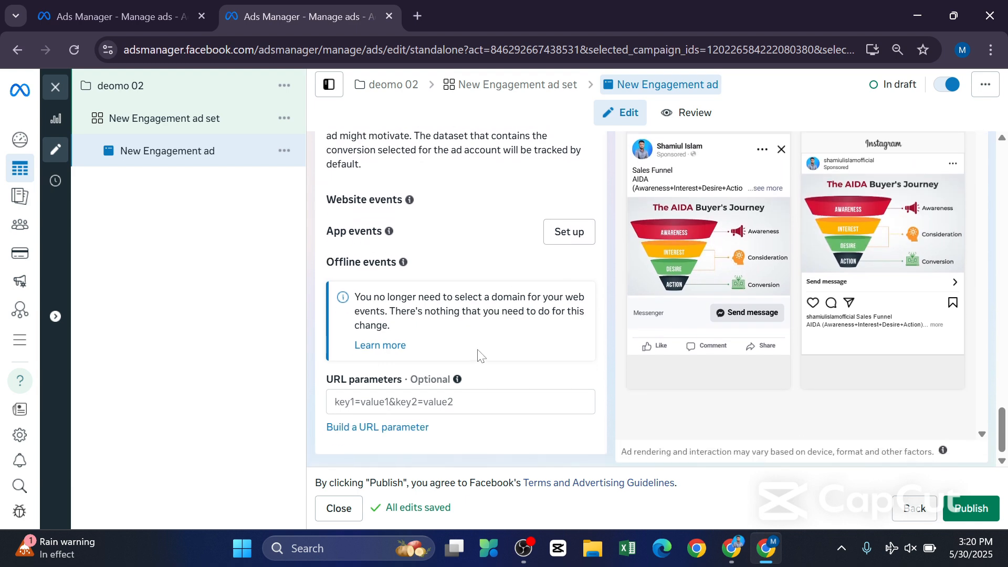
{"action": "scroll", "coordinate": [478, 352], "scroll_direction": "up", "scroll_amount": 6}
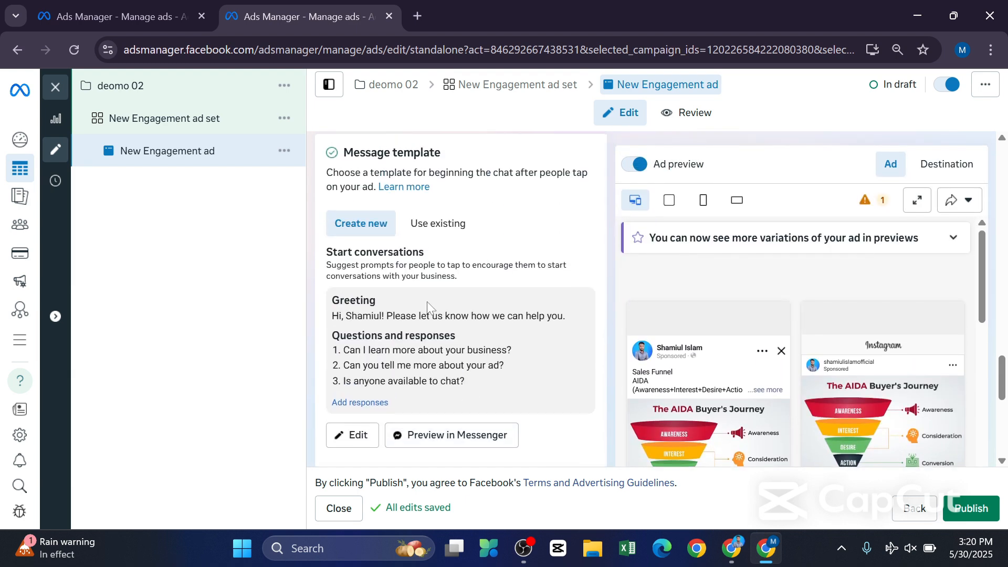
{"action": "scroll", "coordinate": [428, 307], "scroll_direction": "up", "scroll_amount": 6}
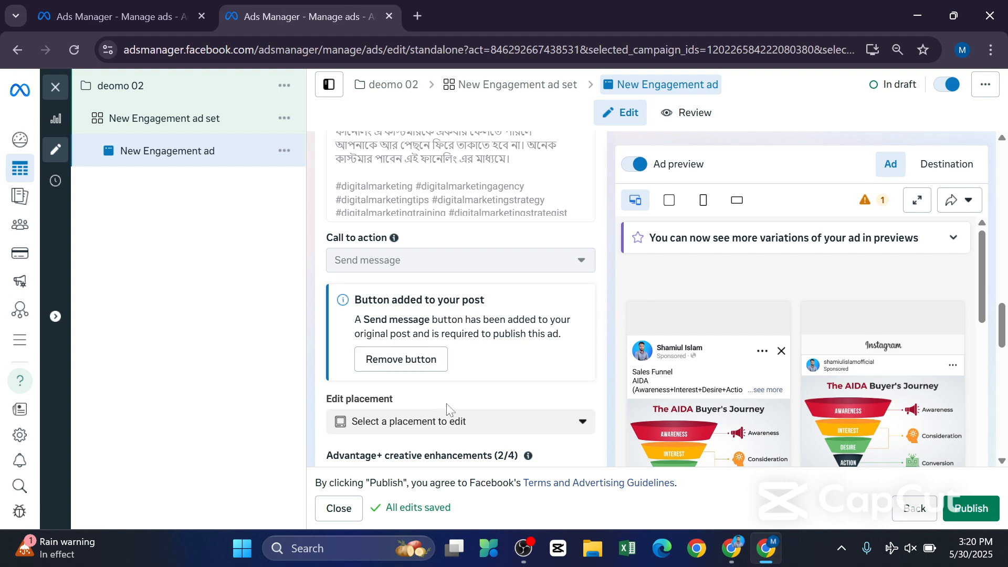
{"action": "scroll", "coordinate": [420, 345], "scroll_direction": "down", "scroll_amount": 1}
{"action": "scroll", "coordinate": [427, 341], "scroll_direction": "up", "scroll_amount": 3}
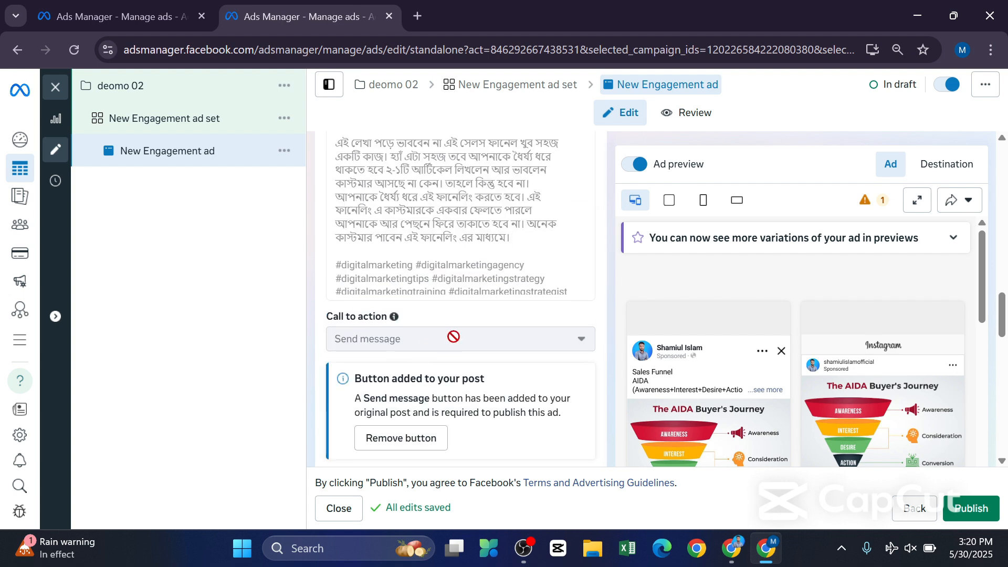
{"action": "scroll", "coordinate": [509, 321], "scroll_direction": "up", "scroll_amount": 10}
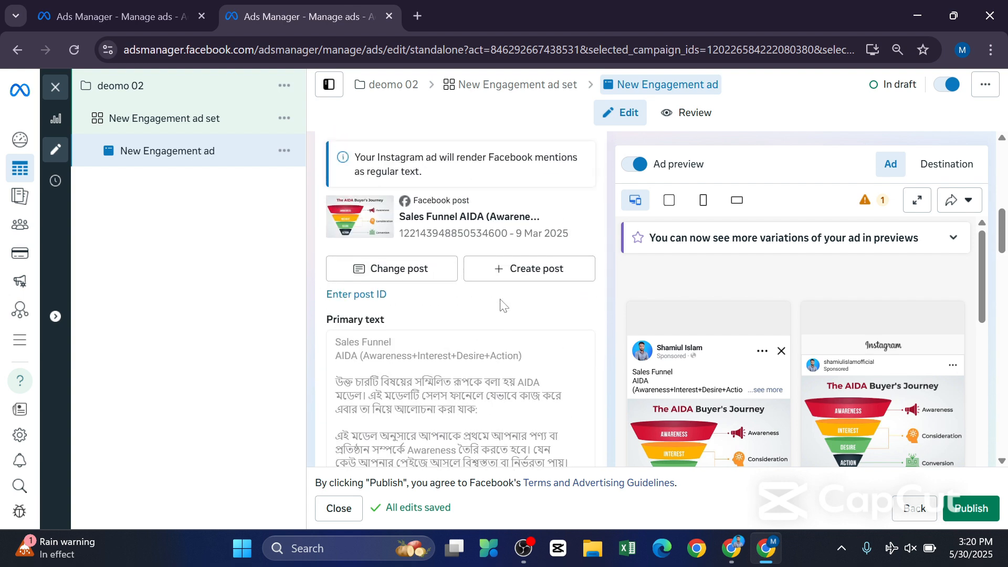
{"action": "scroll", "coordinate": [503, 305], "scroll_direction": "up", "scroll_amount": 6}
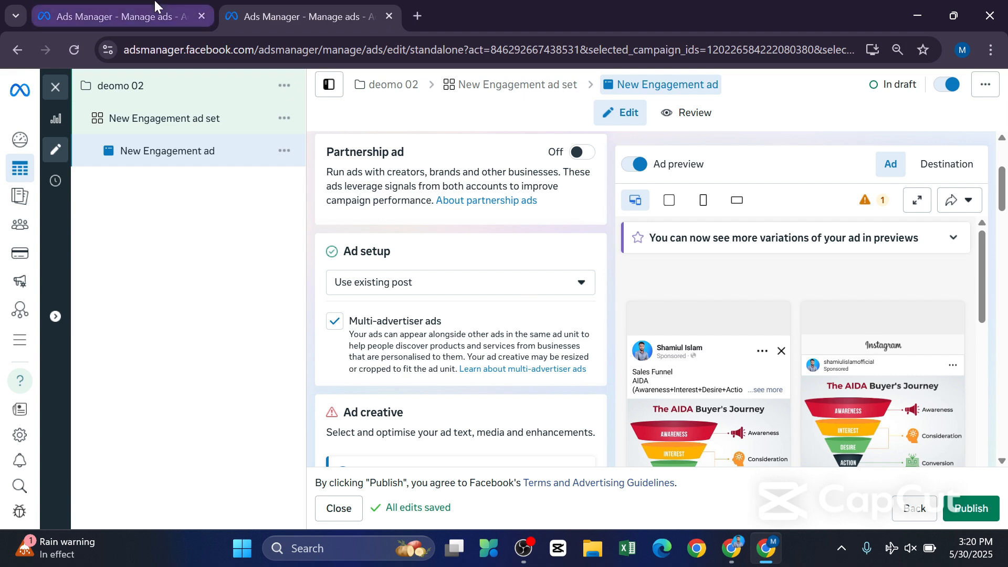
Review the open lookalike audience settings in the demo 01 campaign and return to the deomo 02 ad.
{"action": "left_click", "coordinate": [92, 17]}
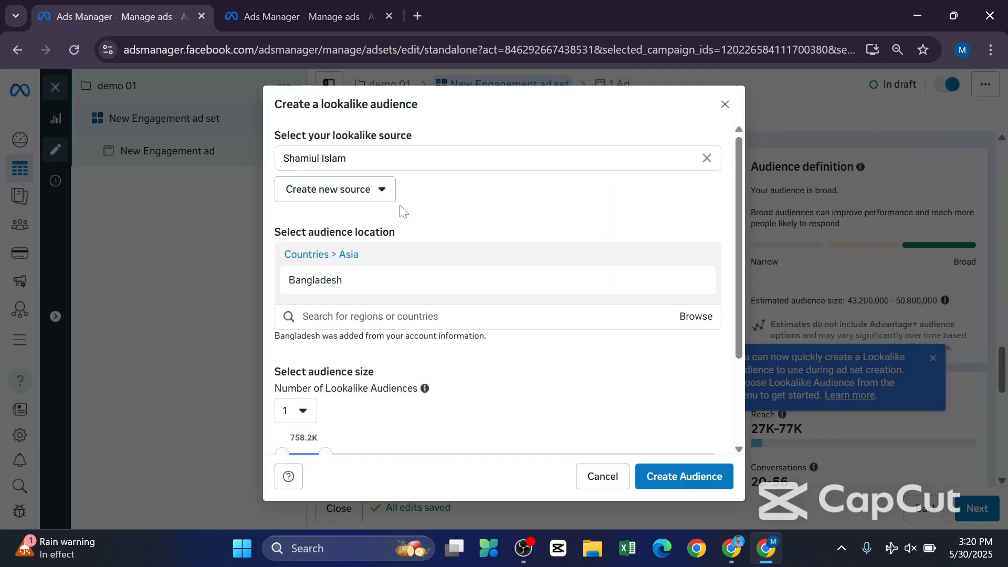
{"action": "scroll", "coordinate": [420, 321], "scroll_direction": "down", "scroll_amount": 3}
{"action": "scroll", "coordinate": [472, 325], "scroll_direction": "up", "scroll_amount": 3}
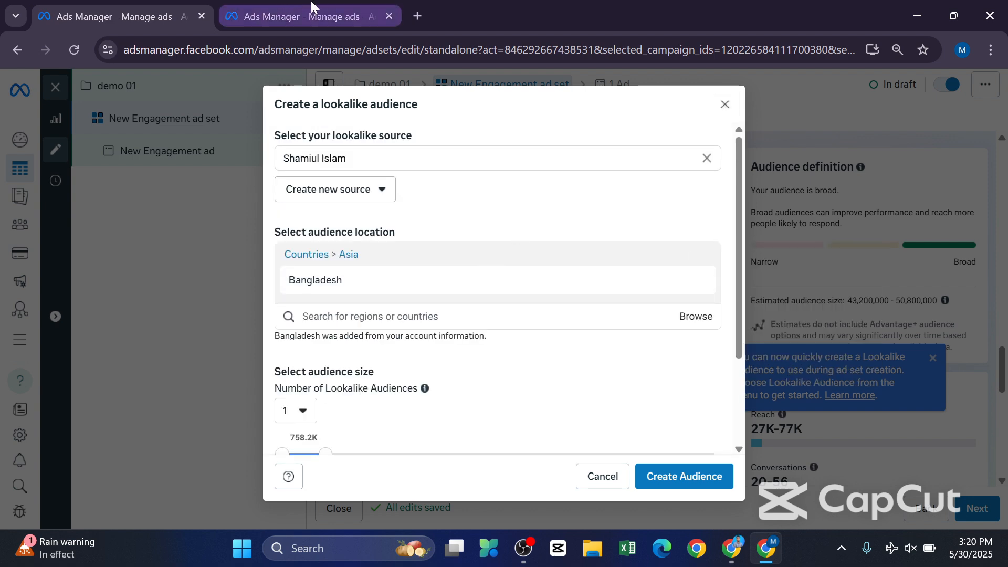
{"action": "left_click", "coordinate": [294, 16]}
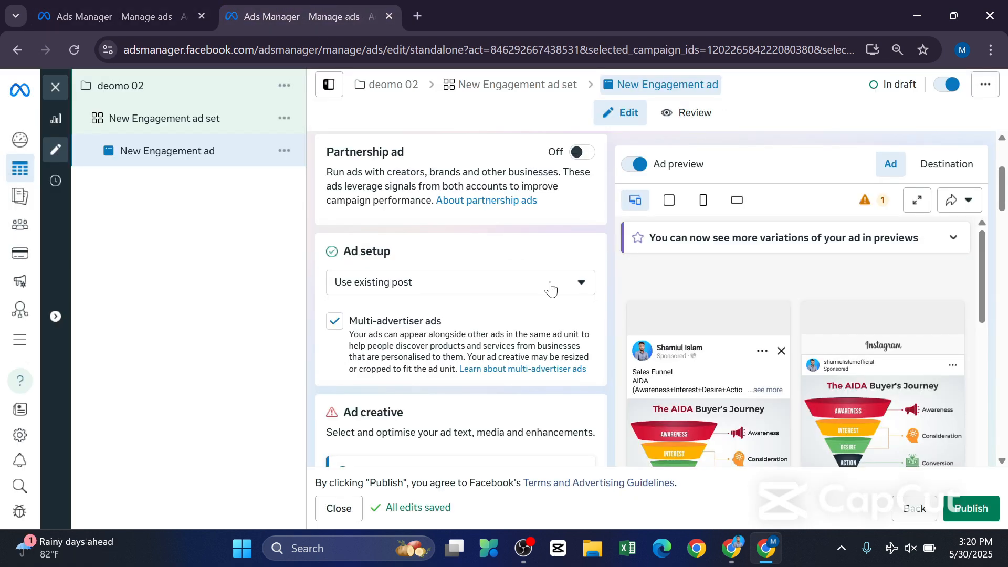
Switch to the Class document in Google Docs and read the Class 12 lookalike audience creation notes.
{"action": "left_click", "coordinate": [734, 549]}
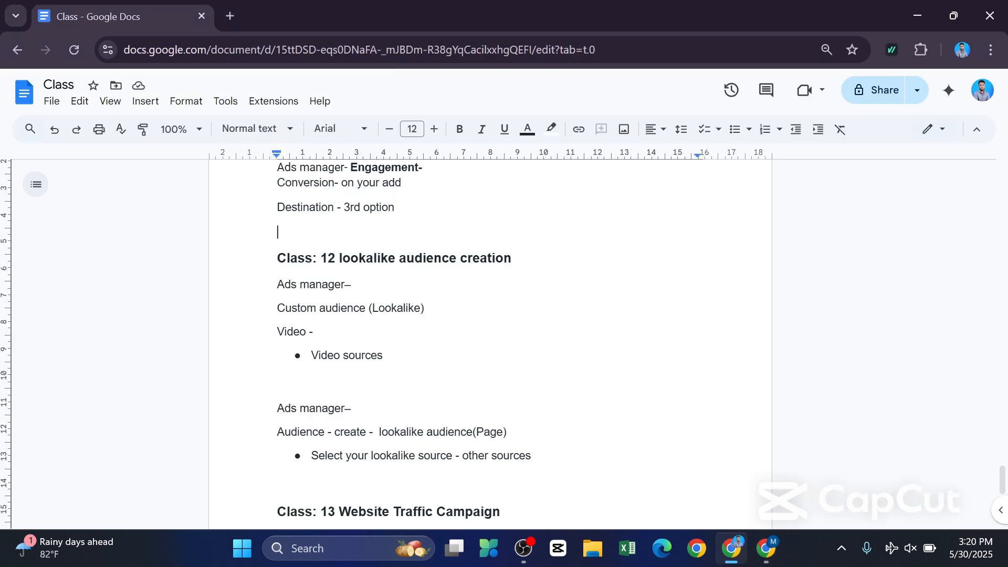
{"action": "left_click_drag", "start_coordinate": [278, 232], "coordinate": [510, 455]}
{"action": "left_click", "coordinate": [279, 391]}
{"action": "scroll", "coordinate": [490, 344], "scroll_direction": "down", "scroll_amount": 1}
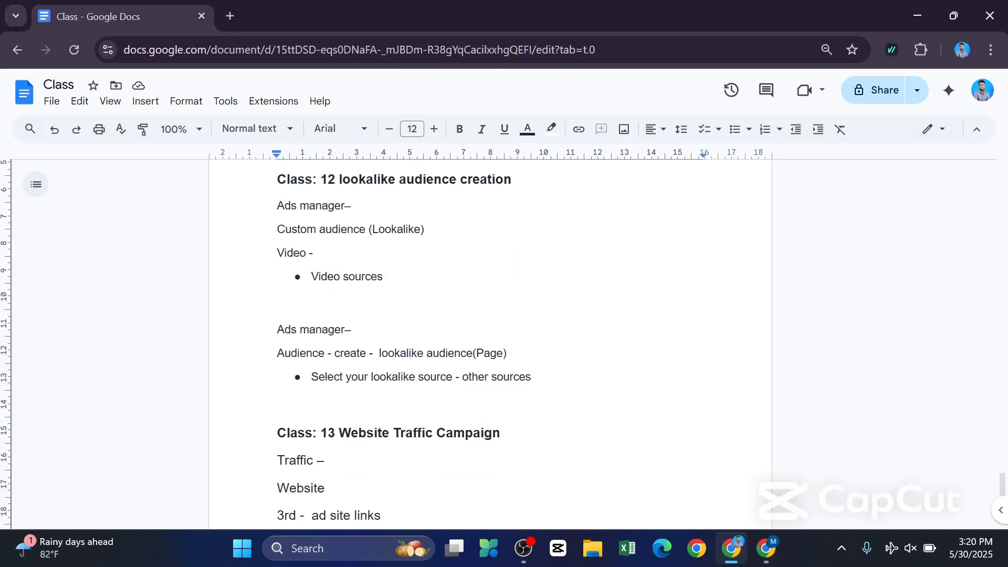
{"action": "scroll", "coordinate": [490, 344], "scroll_direction": "down", "scroll_amount": 3}
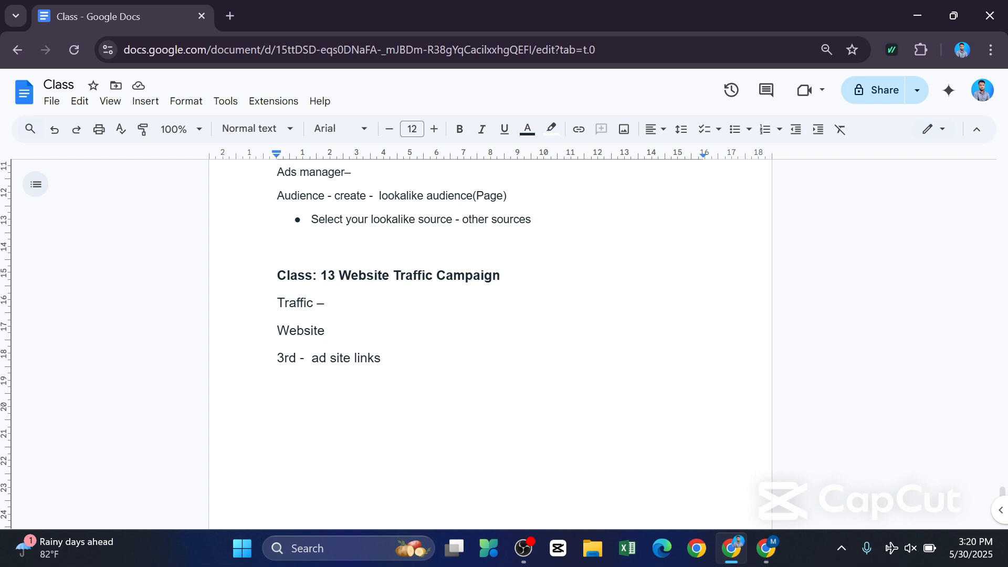
Examine the Class 13 Website Traffic Campaign notes, highlighting its lines, and compare them with the Class 11 and 12 sections.
{"action": "left_click_drag", "start_coordinate": [501, 276], "coordinate": [328, 276]}
{"action": "left_click", "coordinate": [326, 302]}
{"action": "key", "text": "ctrl+shift+Up"}
{"action": "key", "text": "ctrl+shift+Up"}
{"action": "key", "text": "ctrl+shift+Up"}
{"action": "key", "text": "ctrl+shift+Up"}
{"action": "scroll", "coordinate": [490, 344], "scroll_direction": "up", "scroll_amount": 7}
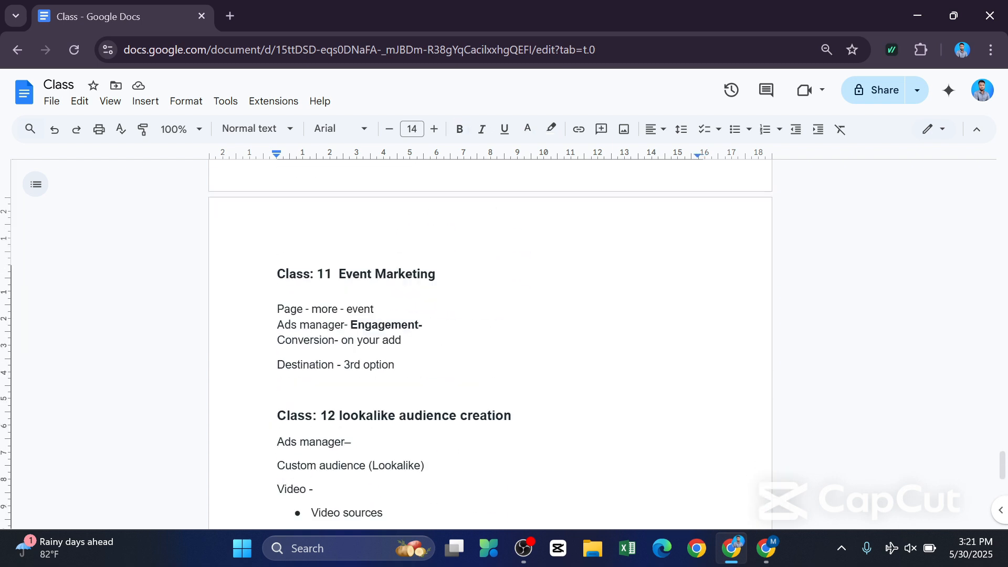
{"action": "scroll", "coordinate": [490, 344], "scroll_direction": "down", "scroll_amount": 6}
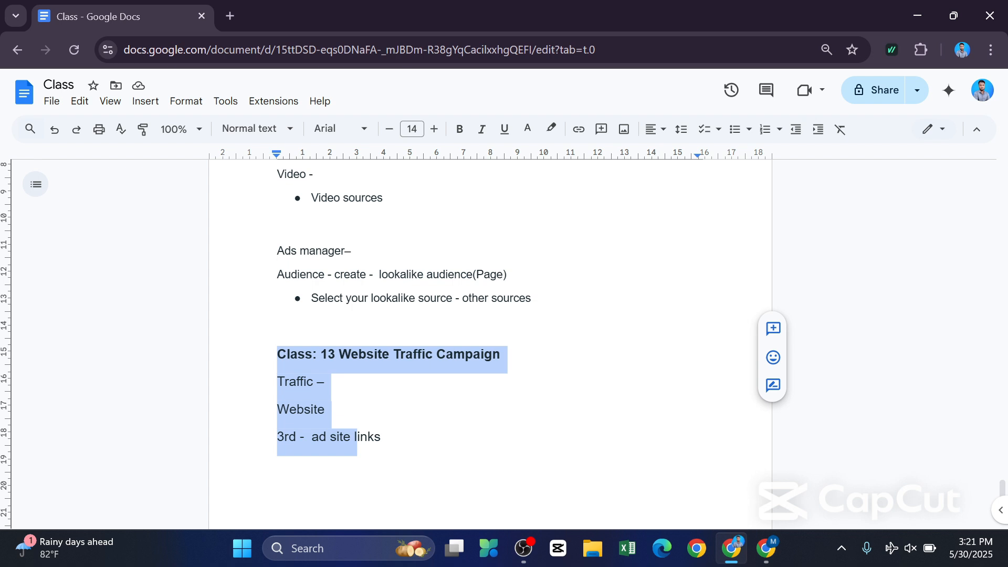
{"action": "left_click", "coordinate": [502, 354]}
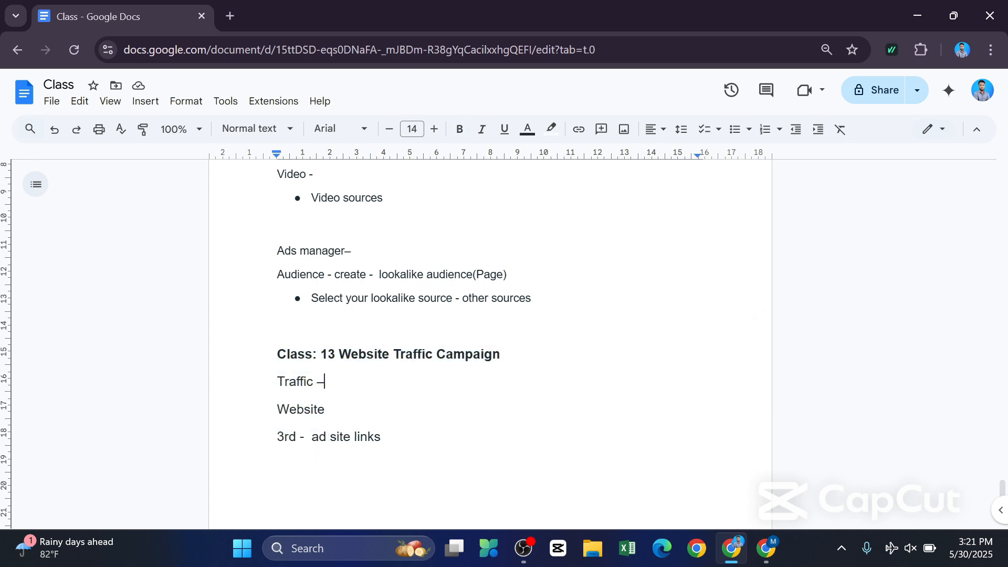
{"action": "scroll", "coordinate": [490, 344], "scroll_direction": "down", "scroll_amount": 3}
{"action": "scroll", "coordinate": [490, 344], "scroll_direction": "up", "scroll_amount": 3}
{"action": "scroll", "coordinate": [490, 344], "scroll_direction": "up", "scroll_amount": 3}
{"action": "scroll", "coordinate": [490, 343], "scroll_direction": "down", "scroll_amount": 2}
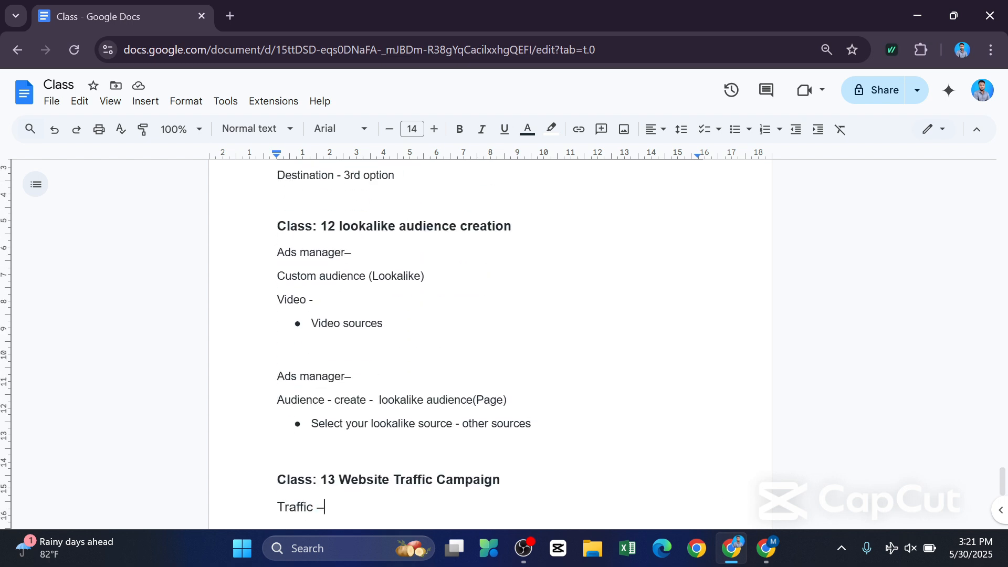
{"action": "scroll", "coordinate": [490, 343], "scroll_direction": "down", "scroll_amount": 2}
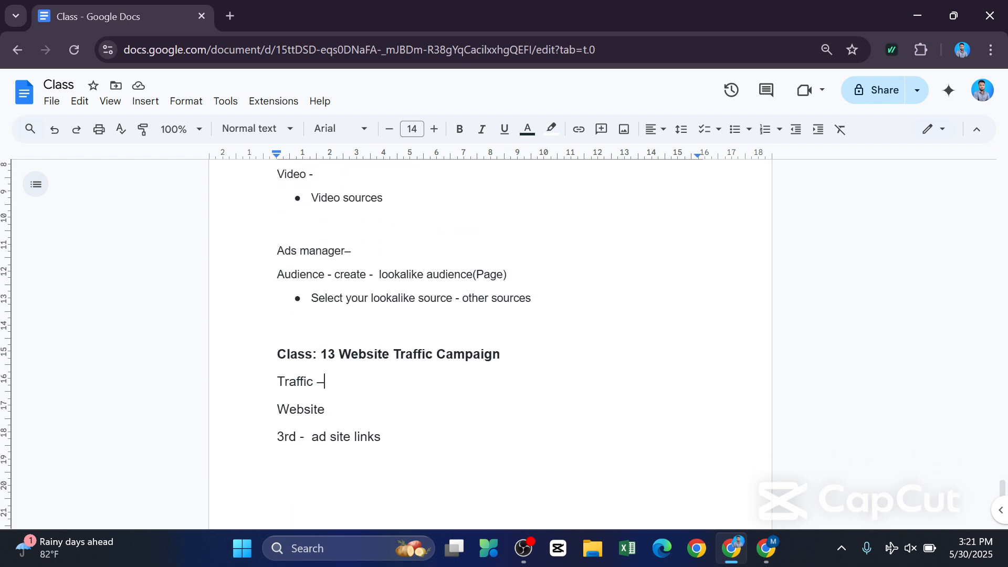